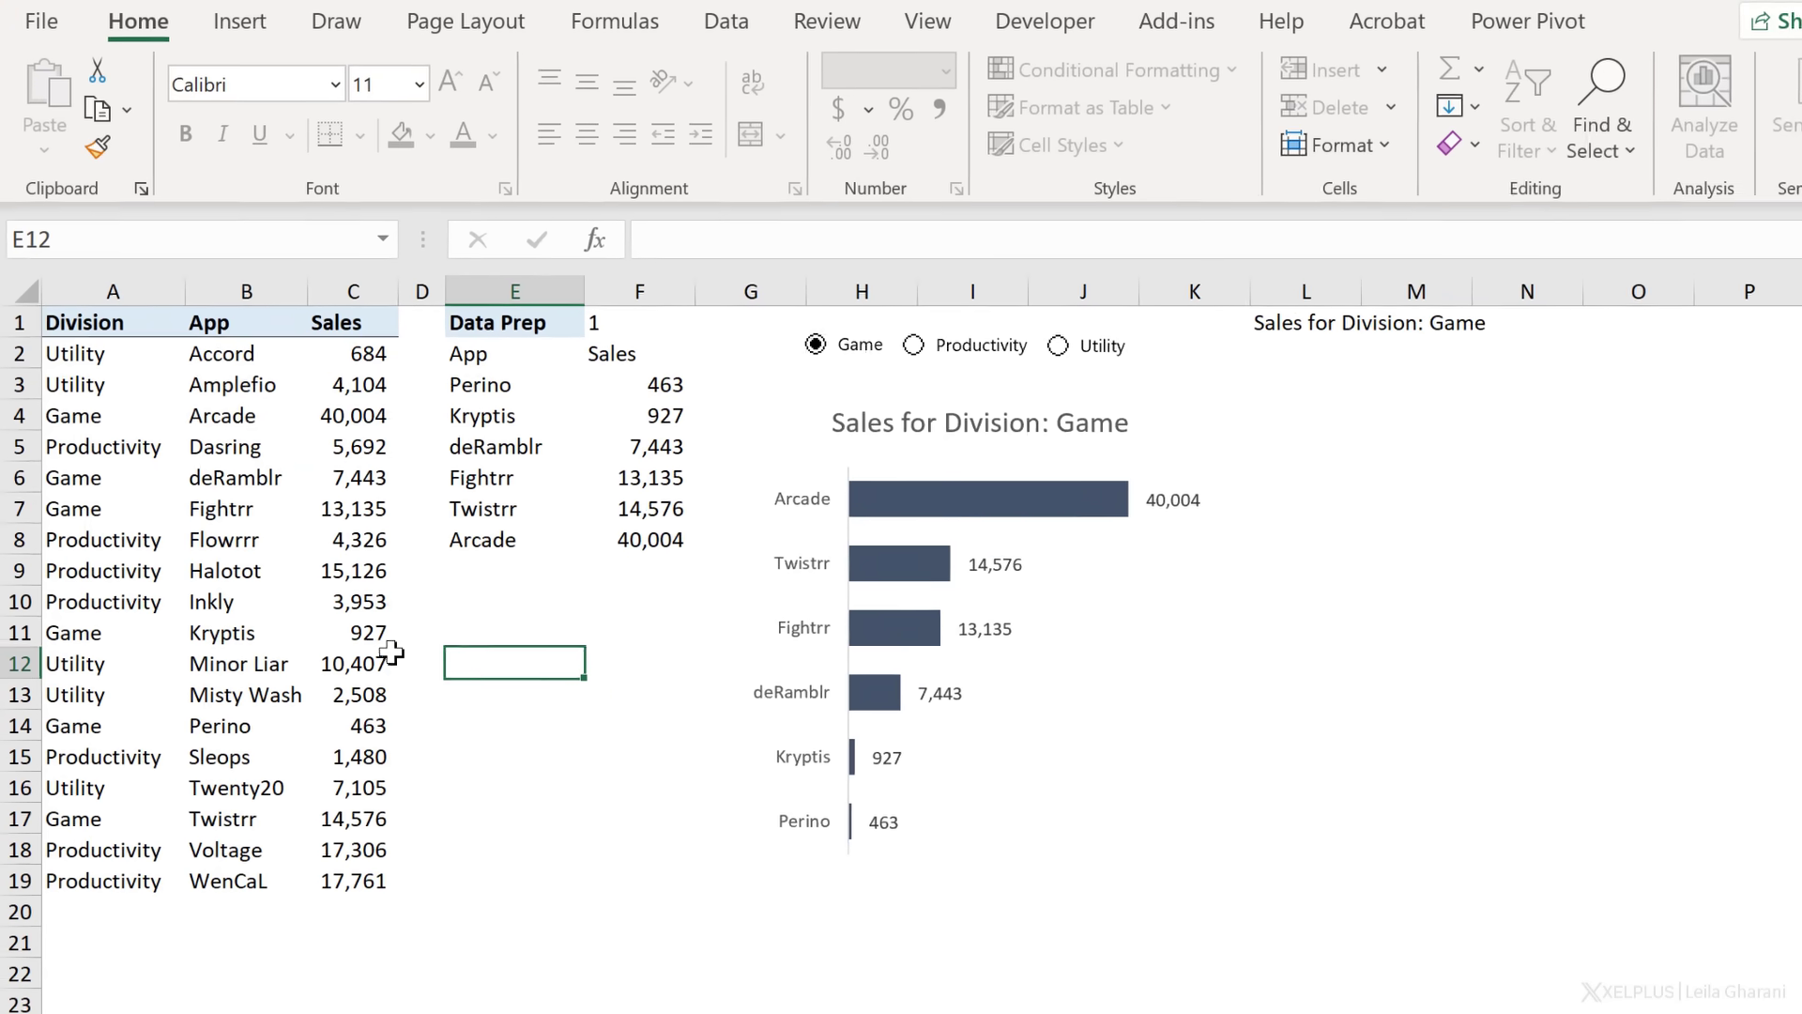
Try deleting the Kryptis sales value in C11 to confirm the sheet is protected, then dismiss the warning.
left_click(362, 601)
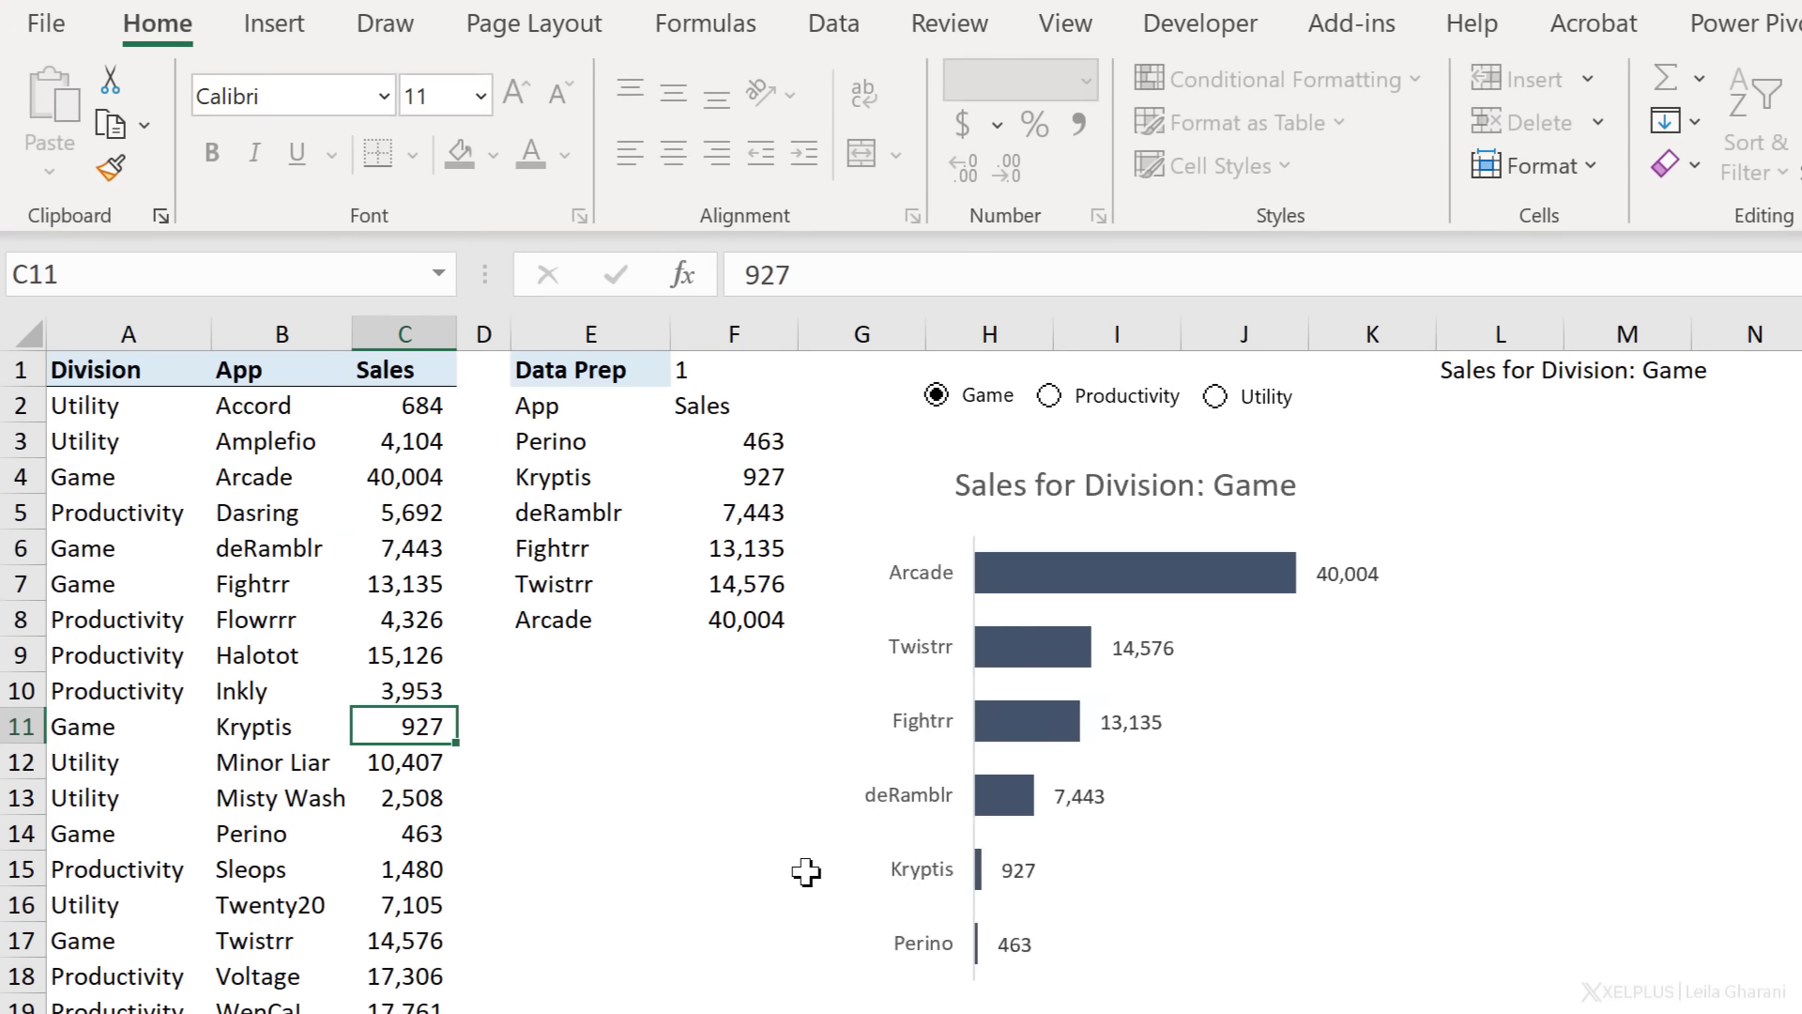
key("Delete")
left_click(894, 636)
Switch the chart to Utility, then Productivity, then back to Game, and inspect the Data Prep formula.
left_click_drag(1138, 363, 1281, 389)
left_click(1278, 403)
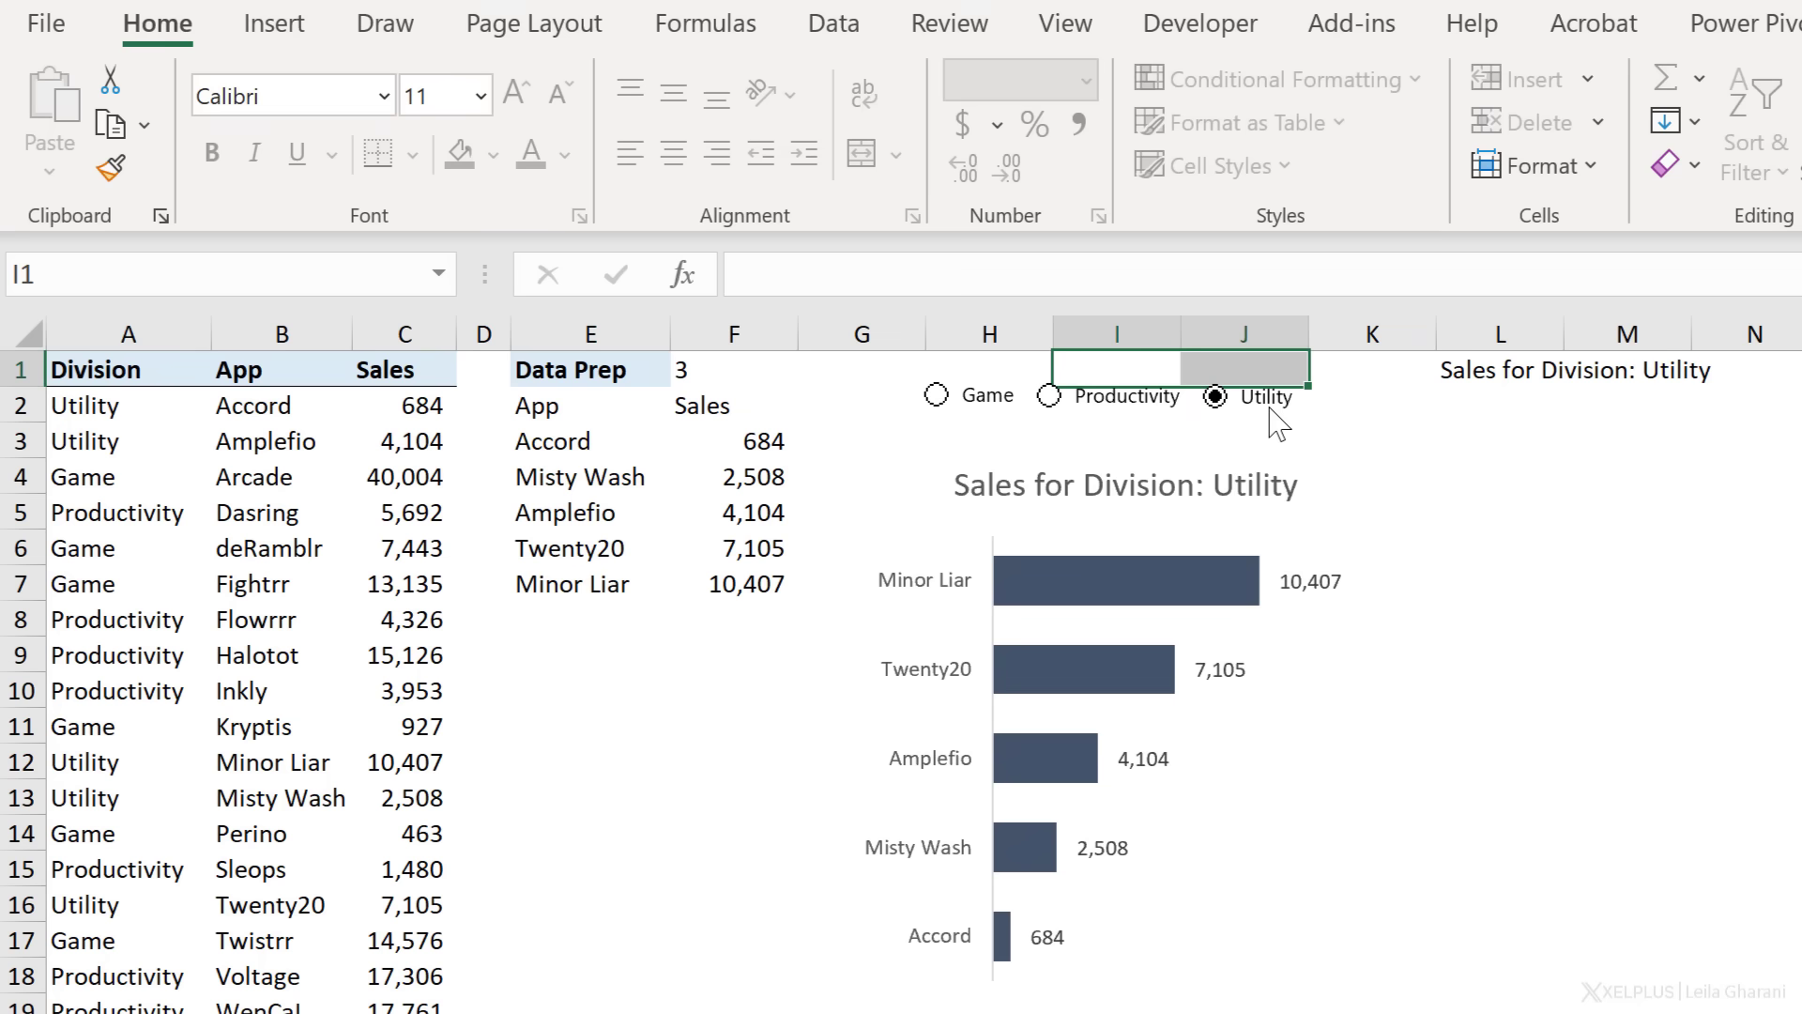
left_click(1145, 410)
left_click(1408, 475)
left_click(973, 413)
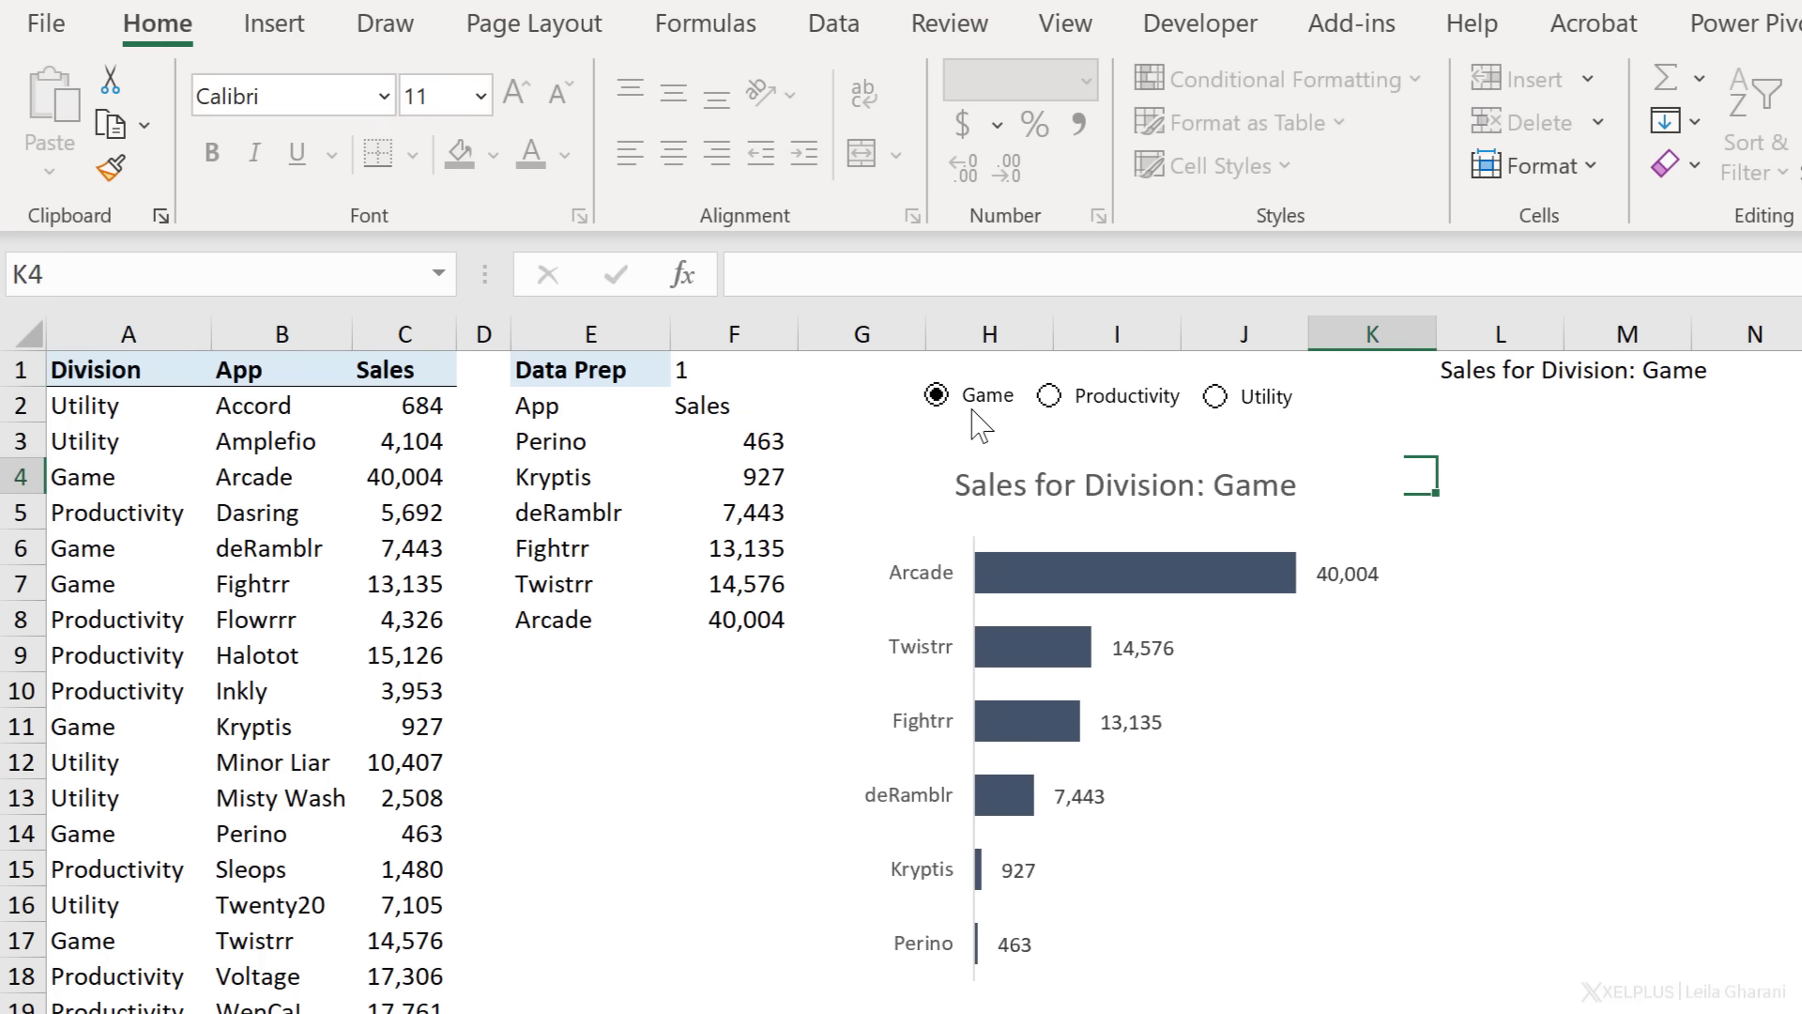
left_click(626, 561)
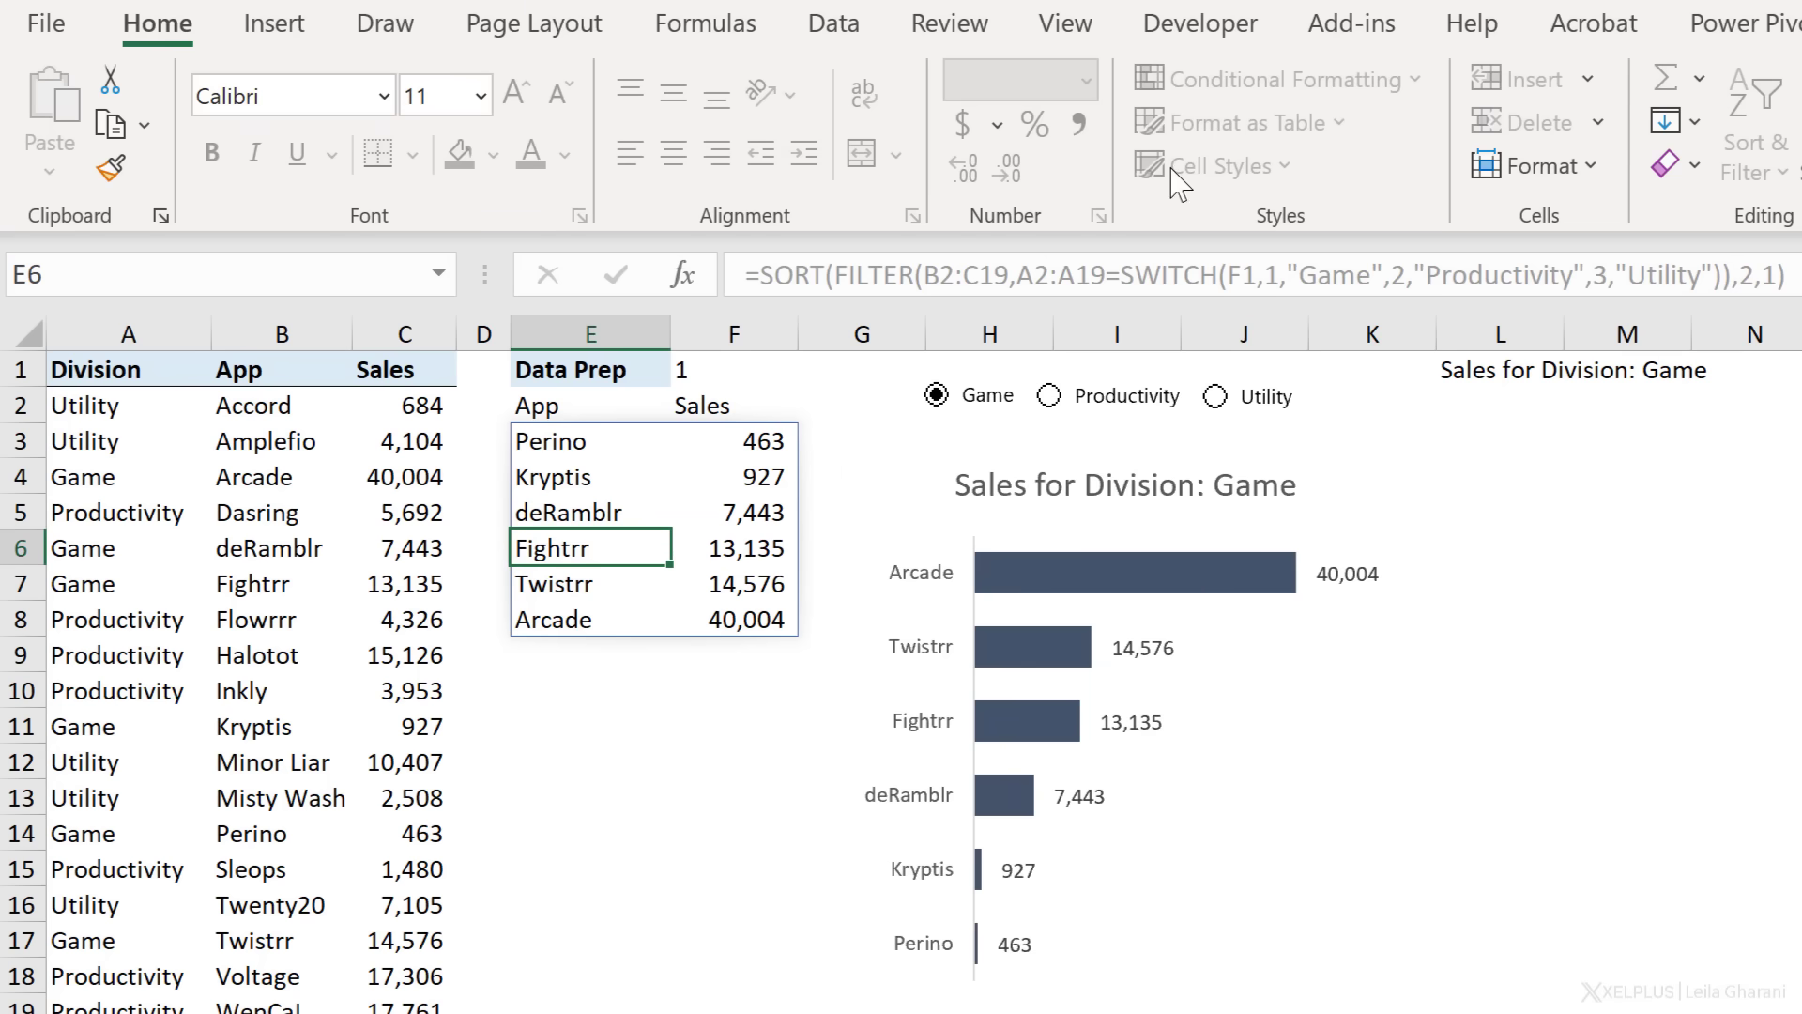
Attempt Unprotect Sheet with a guessed password and dismiss the incorrect-password error.
left_click(972, 31)
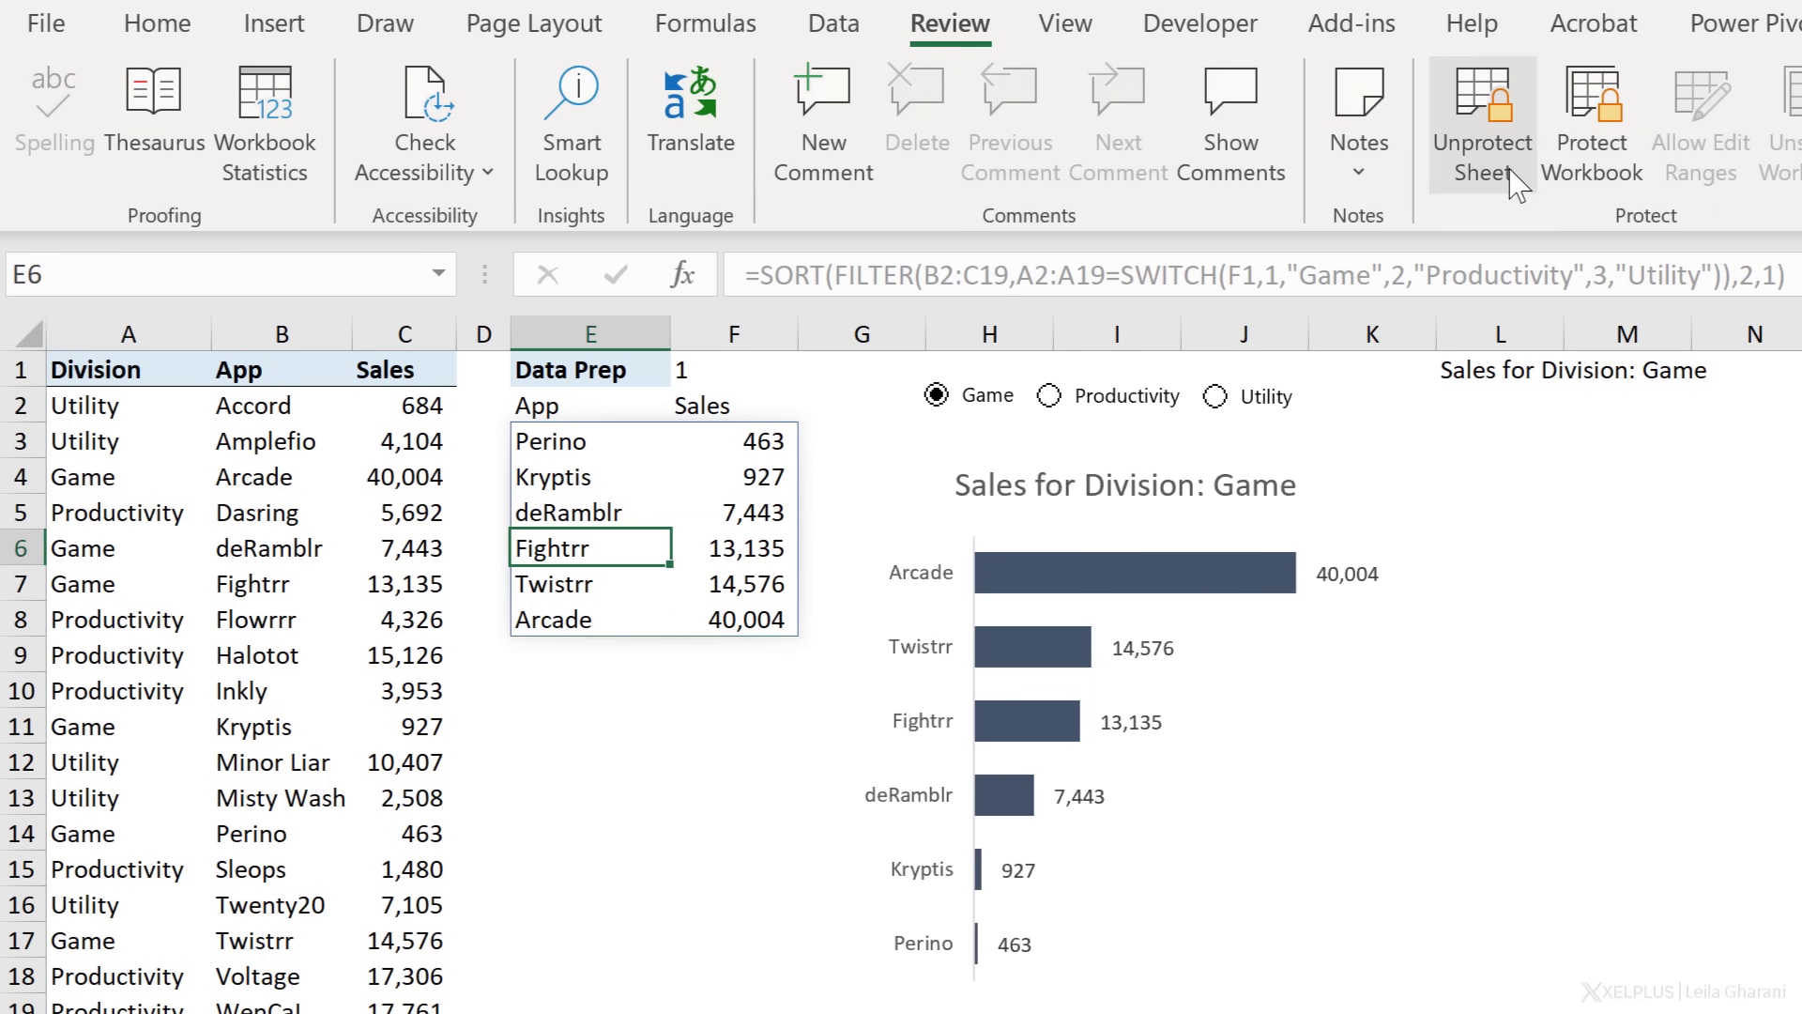
left_click(1488, 141)
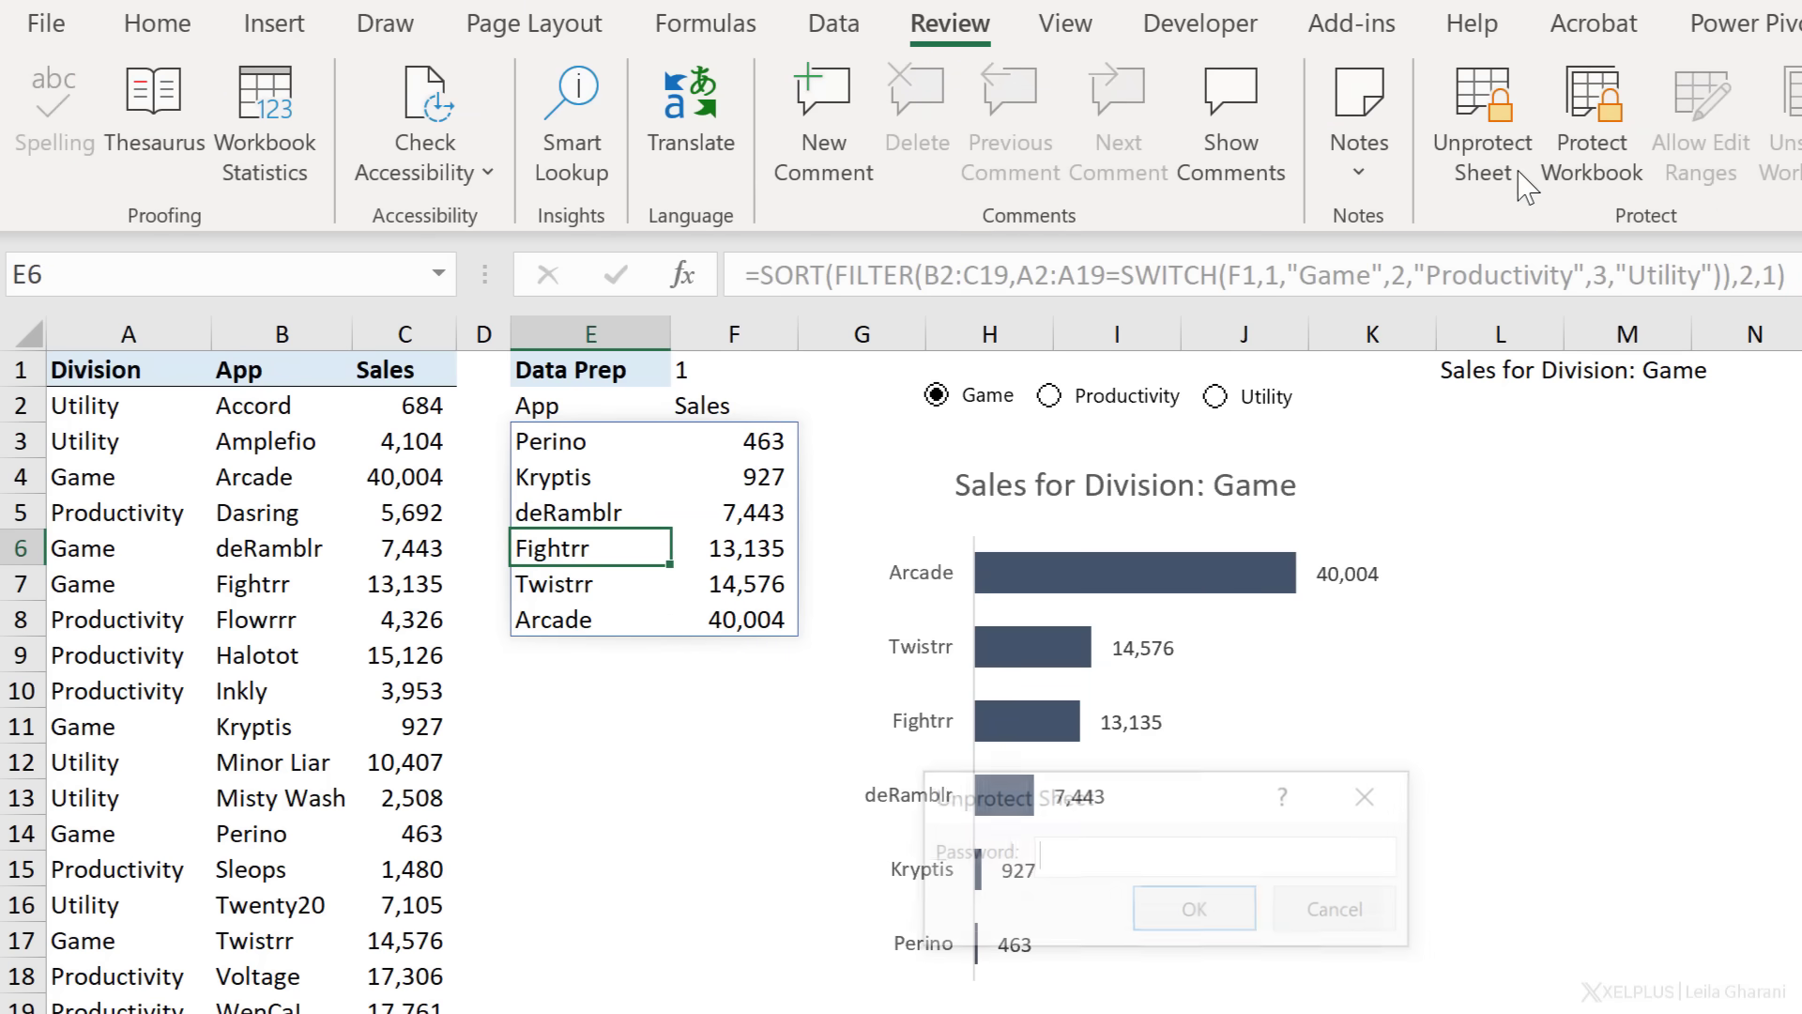
left_click(1190, 911)
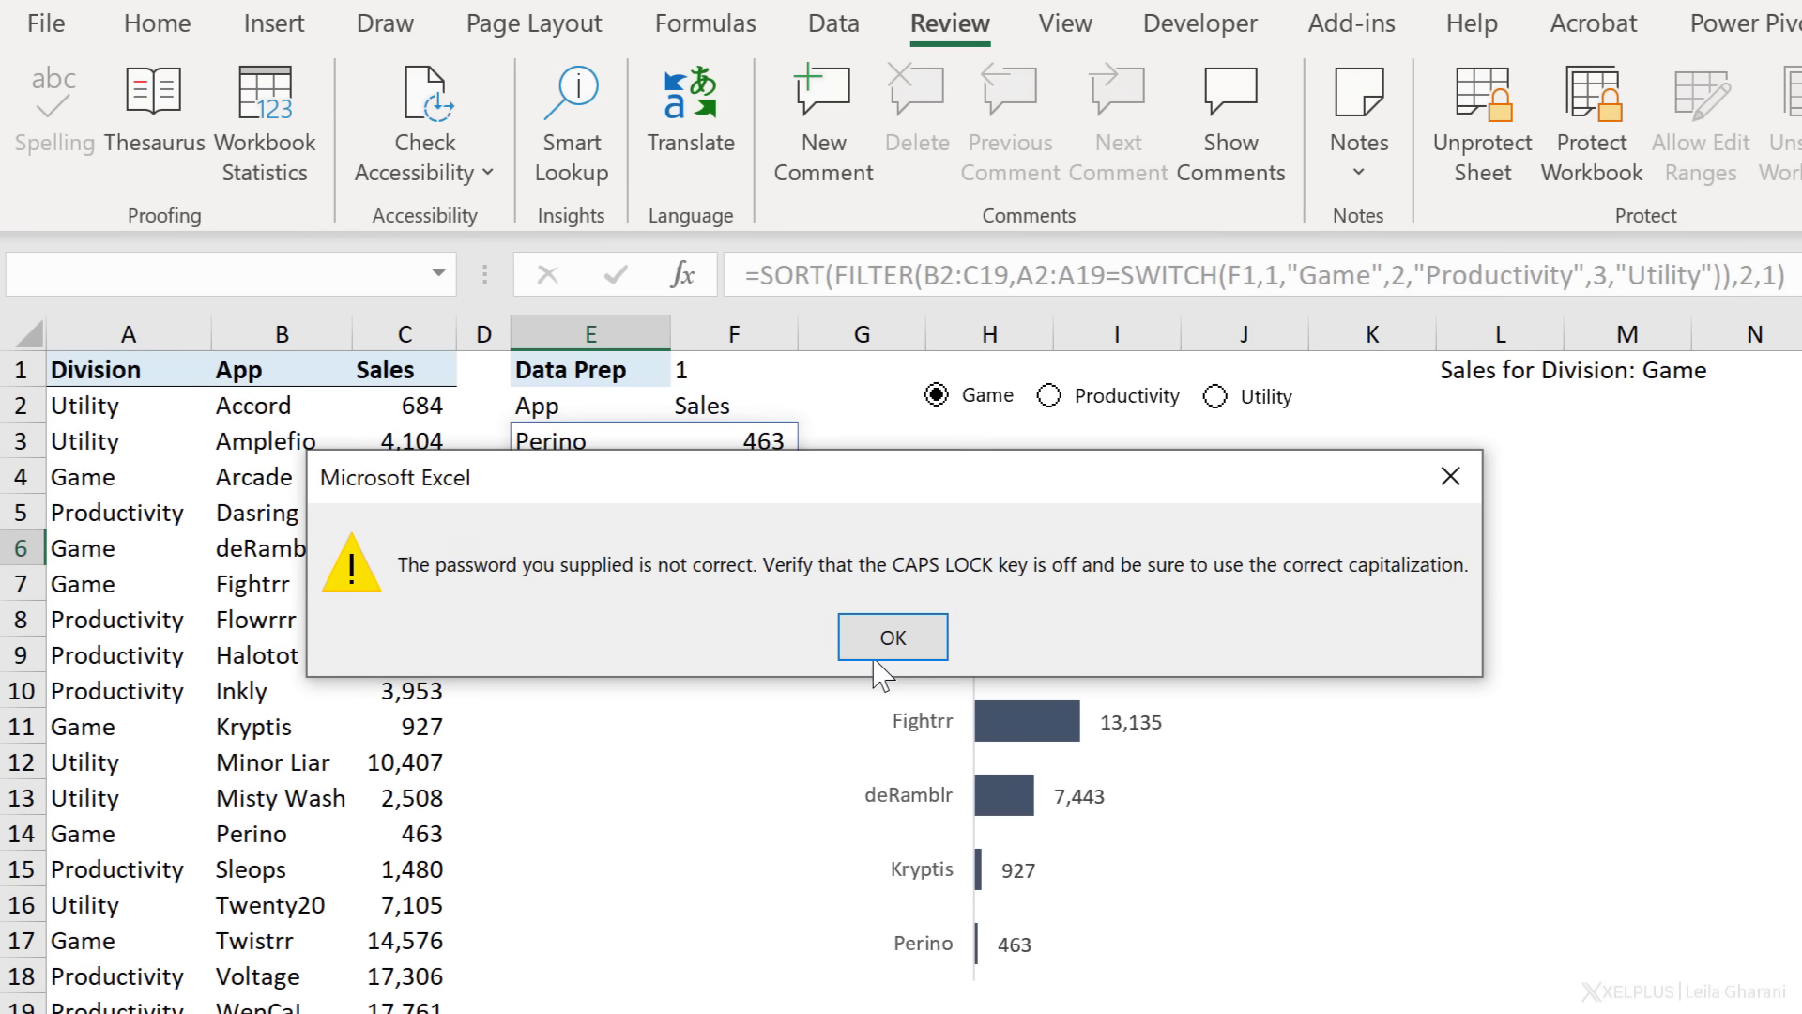
left_click(886, 662)
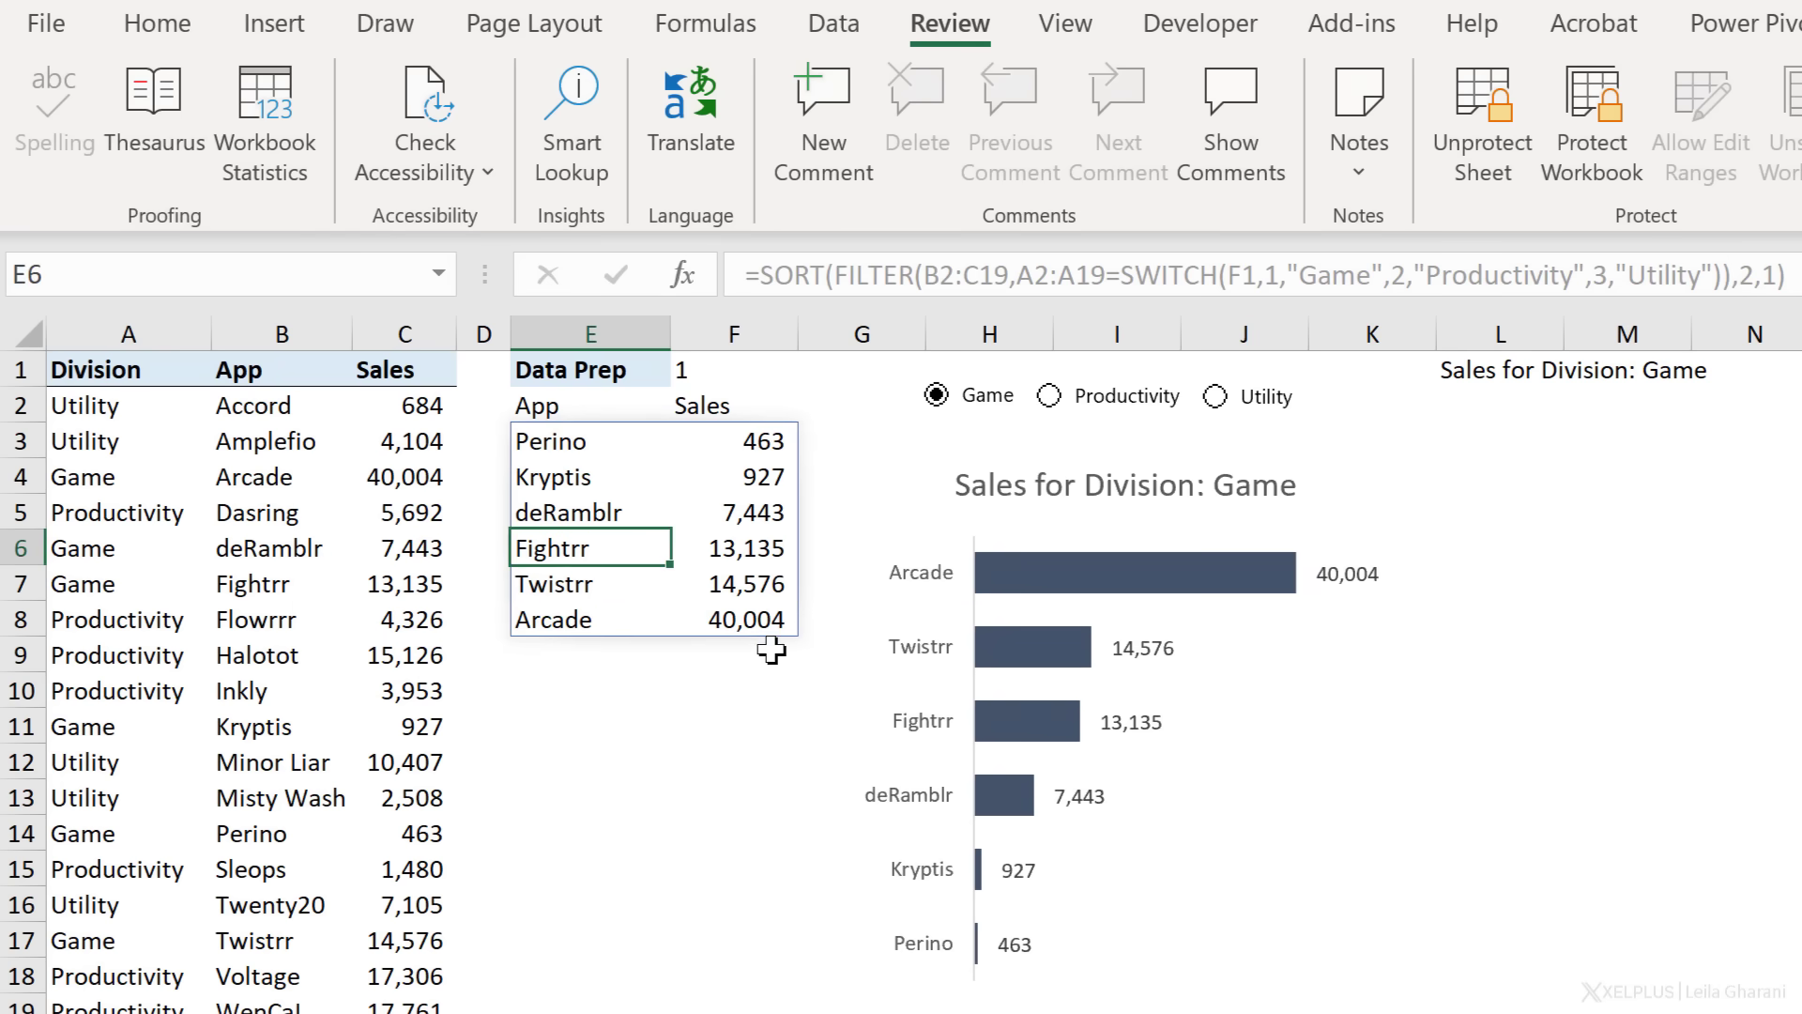
left_click(694, 677)
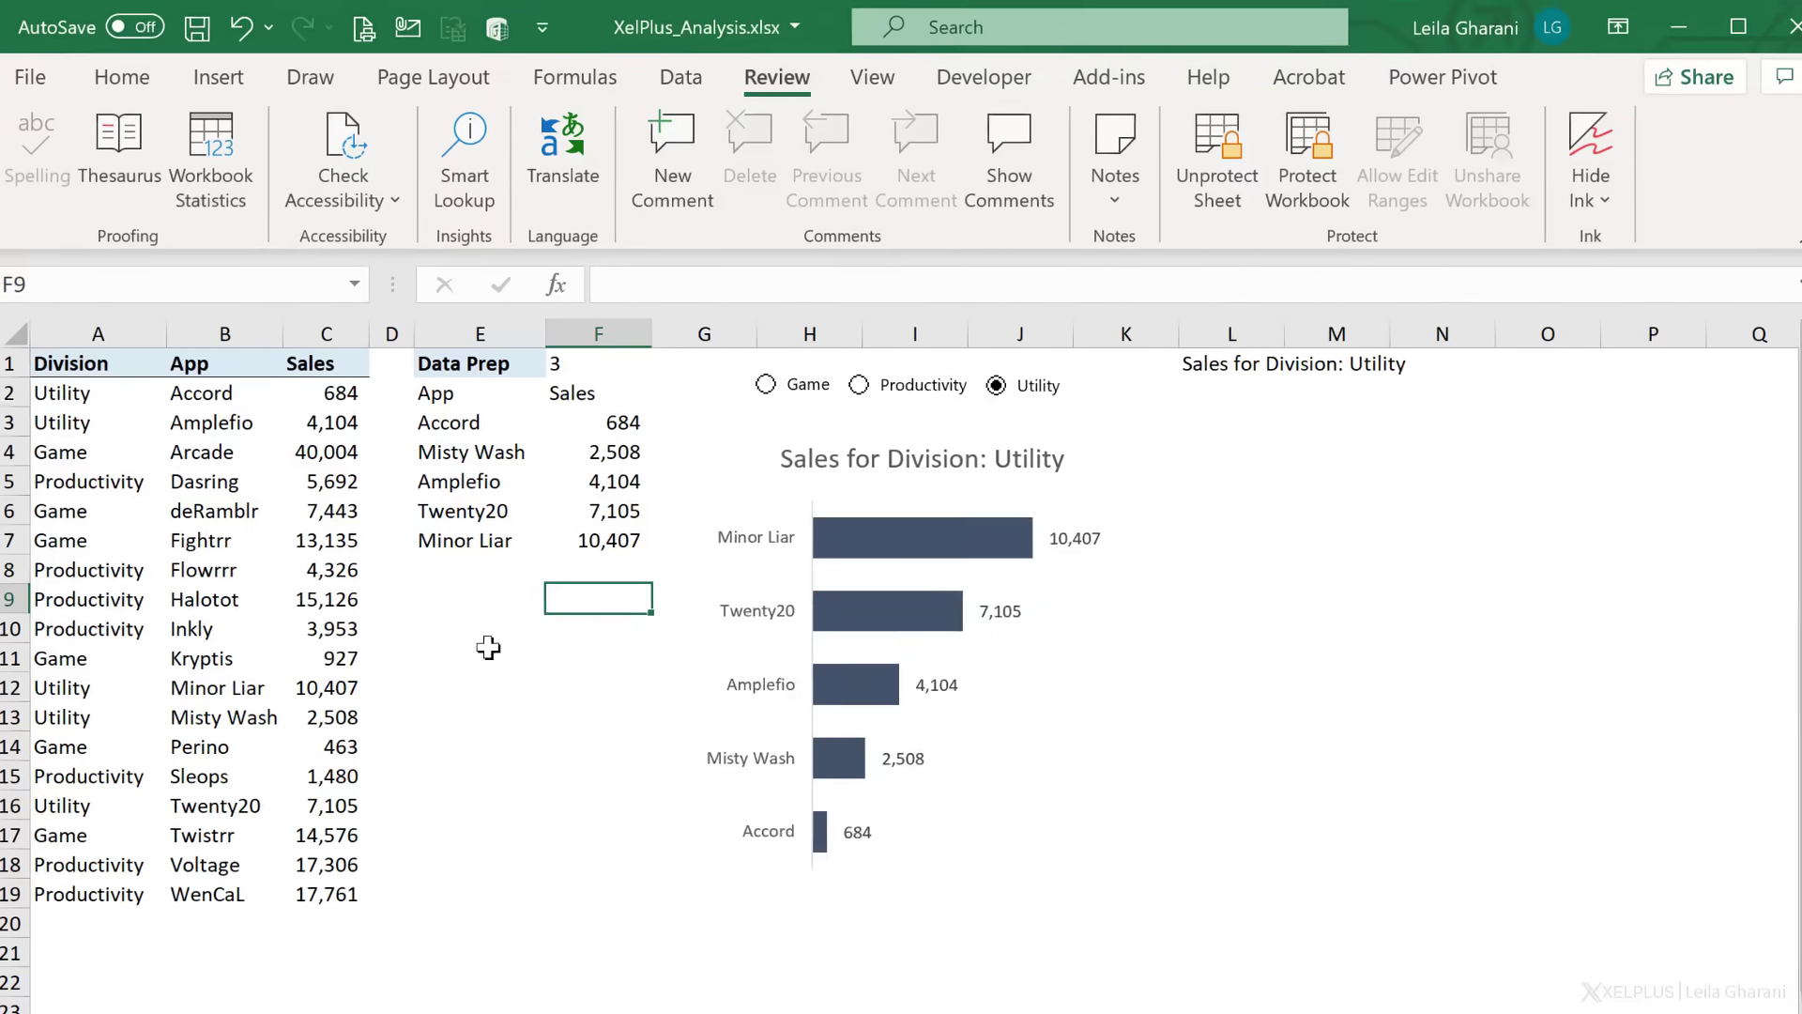
Close the workbook and duplicate XelPlus_Analysis.xlsx in Temp as 'XelPlus_Analysis - Copy.xlsx'.
left_click(1784, 29)
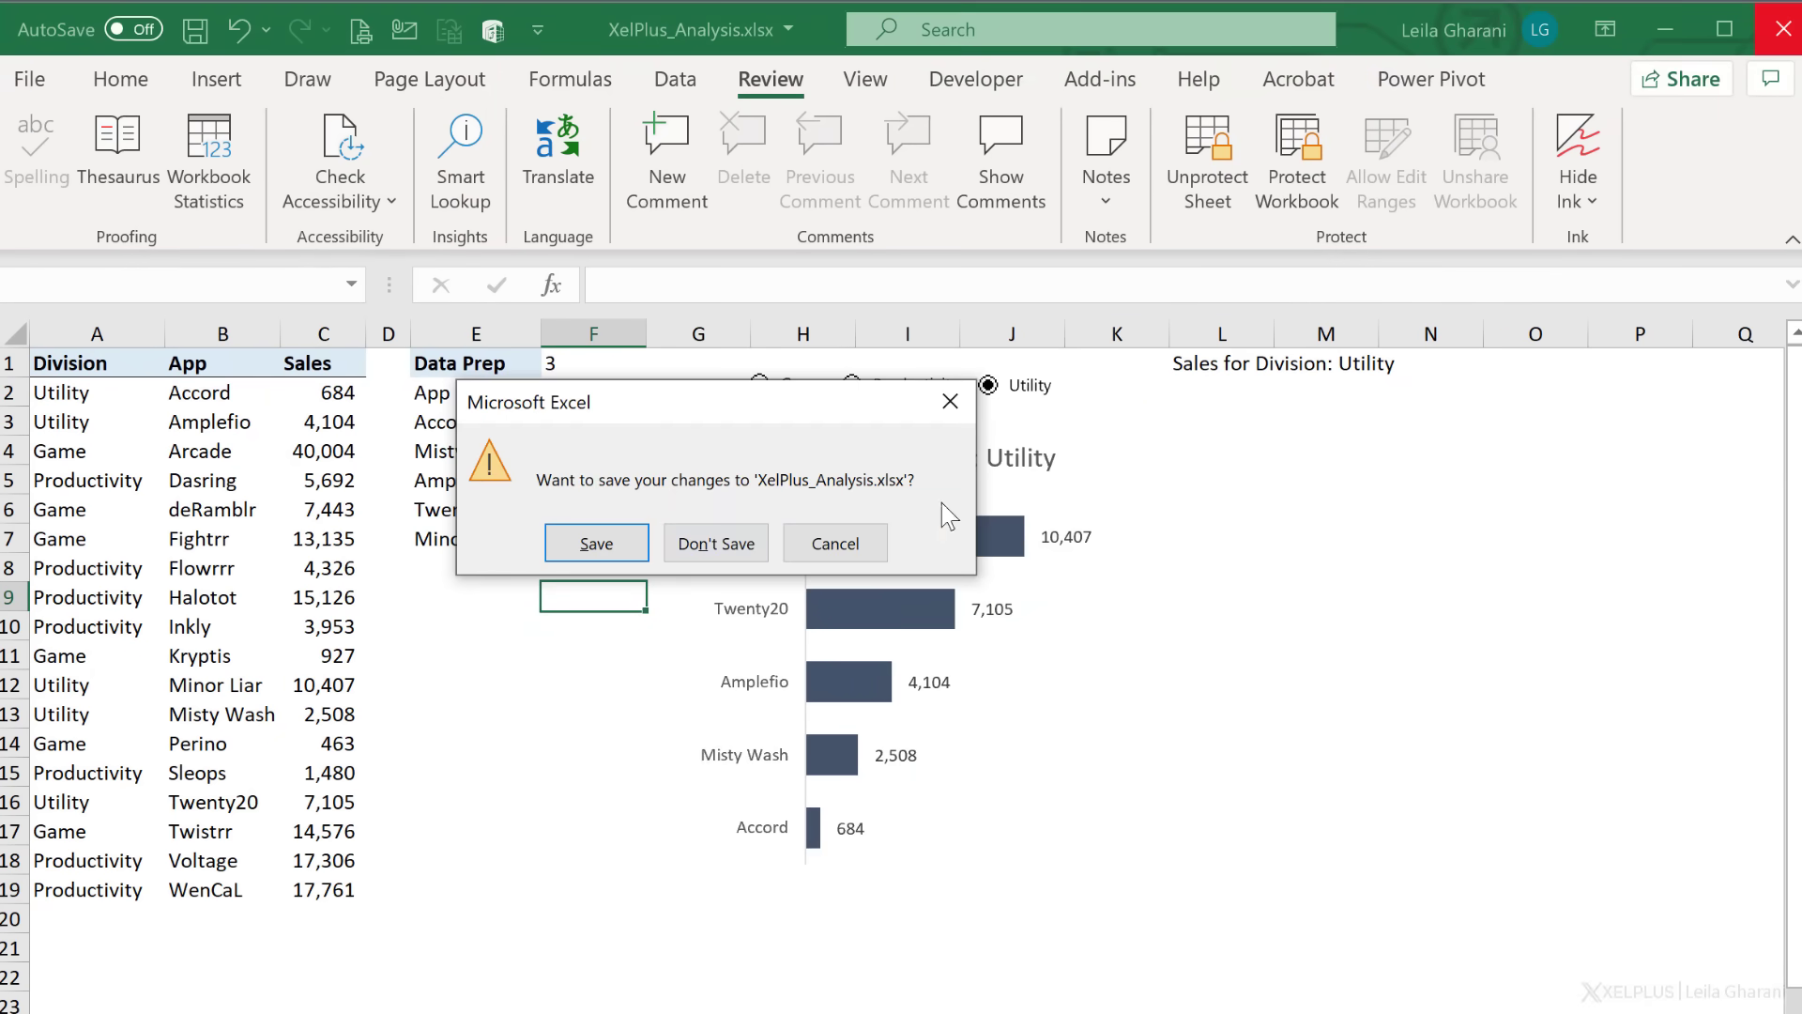
left_click(829, 535)
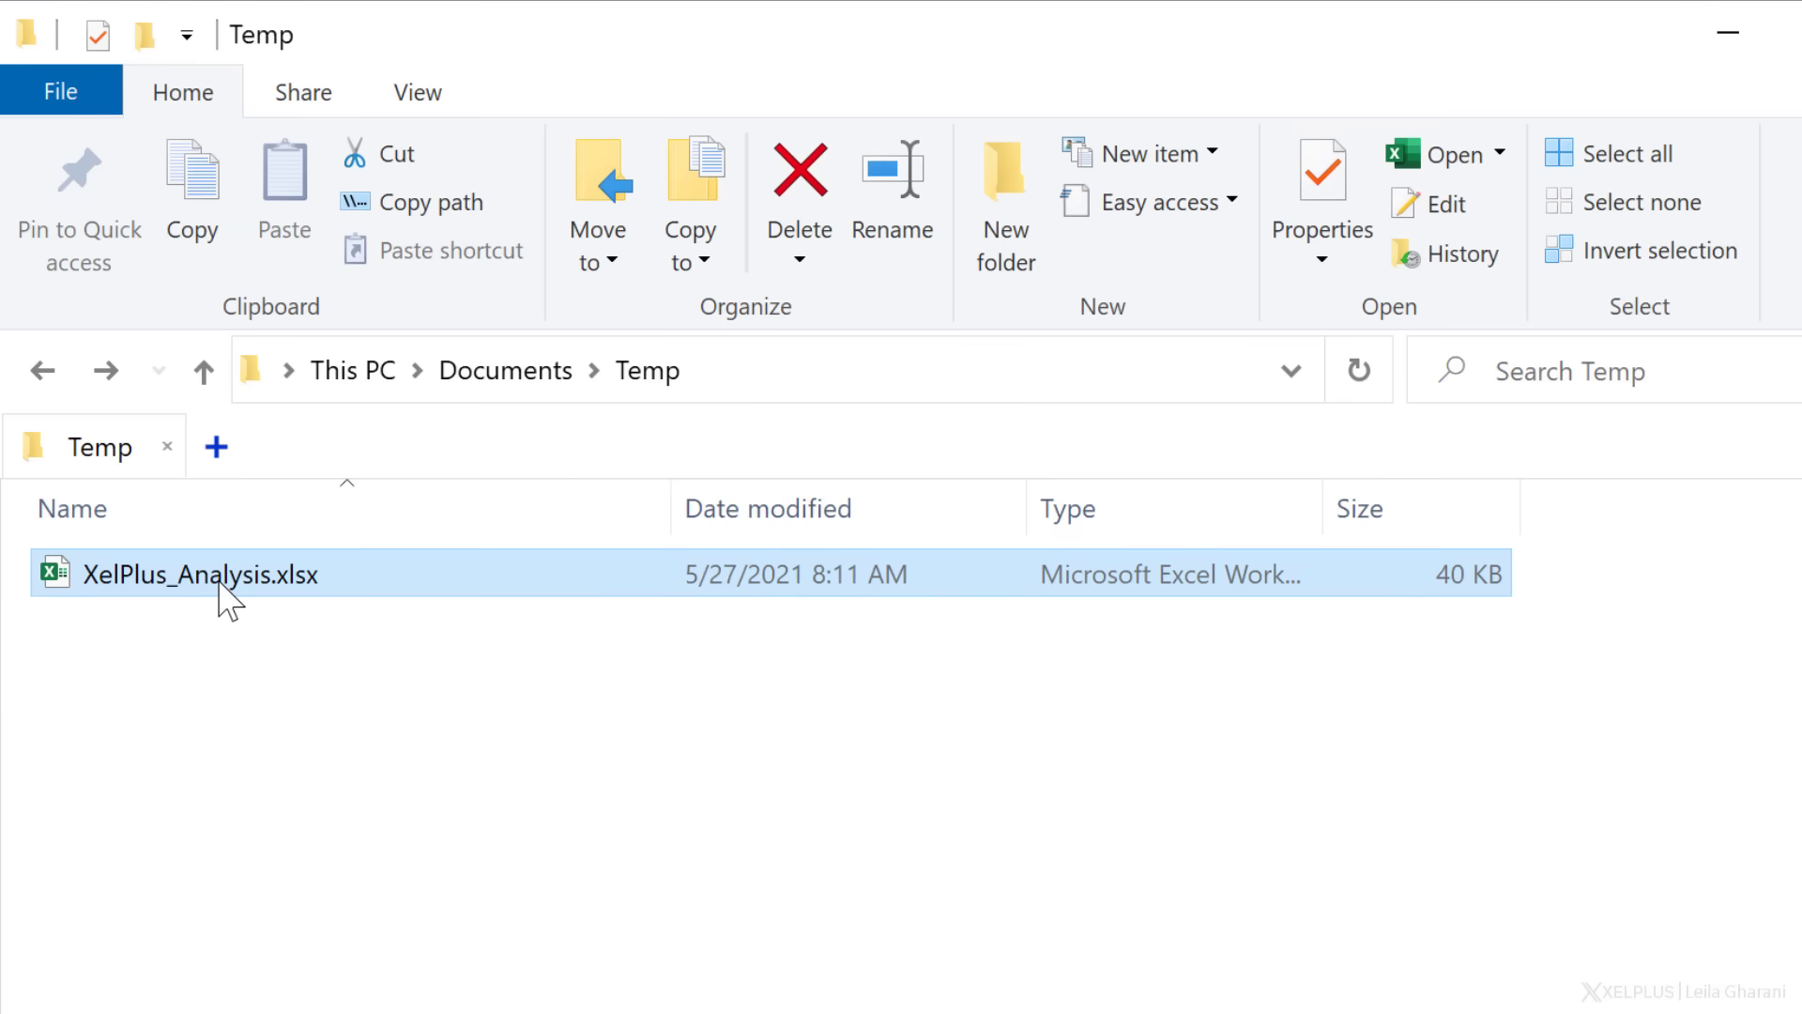
key("ctrl+c")
left_click(194, 639)
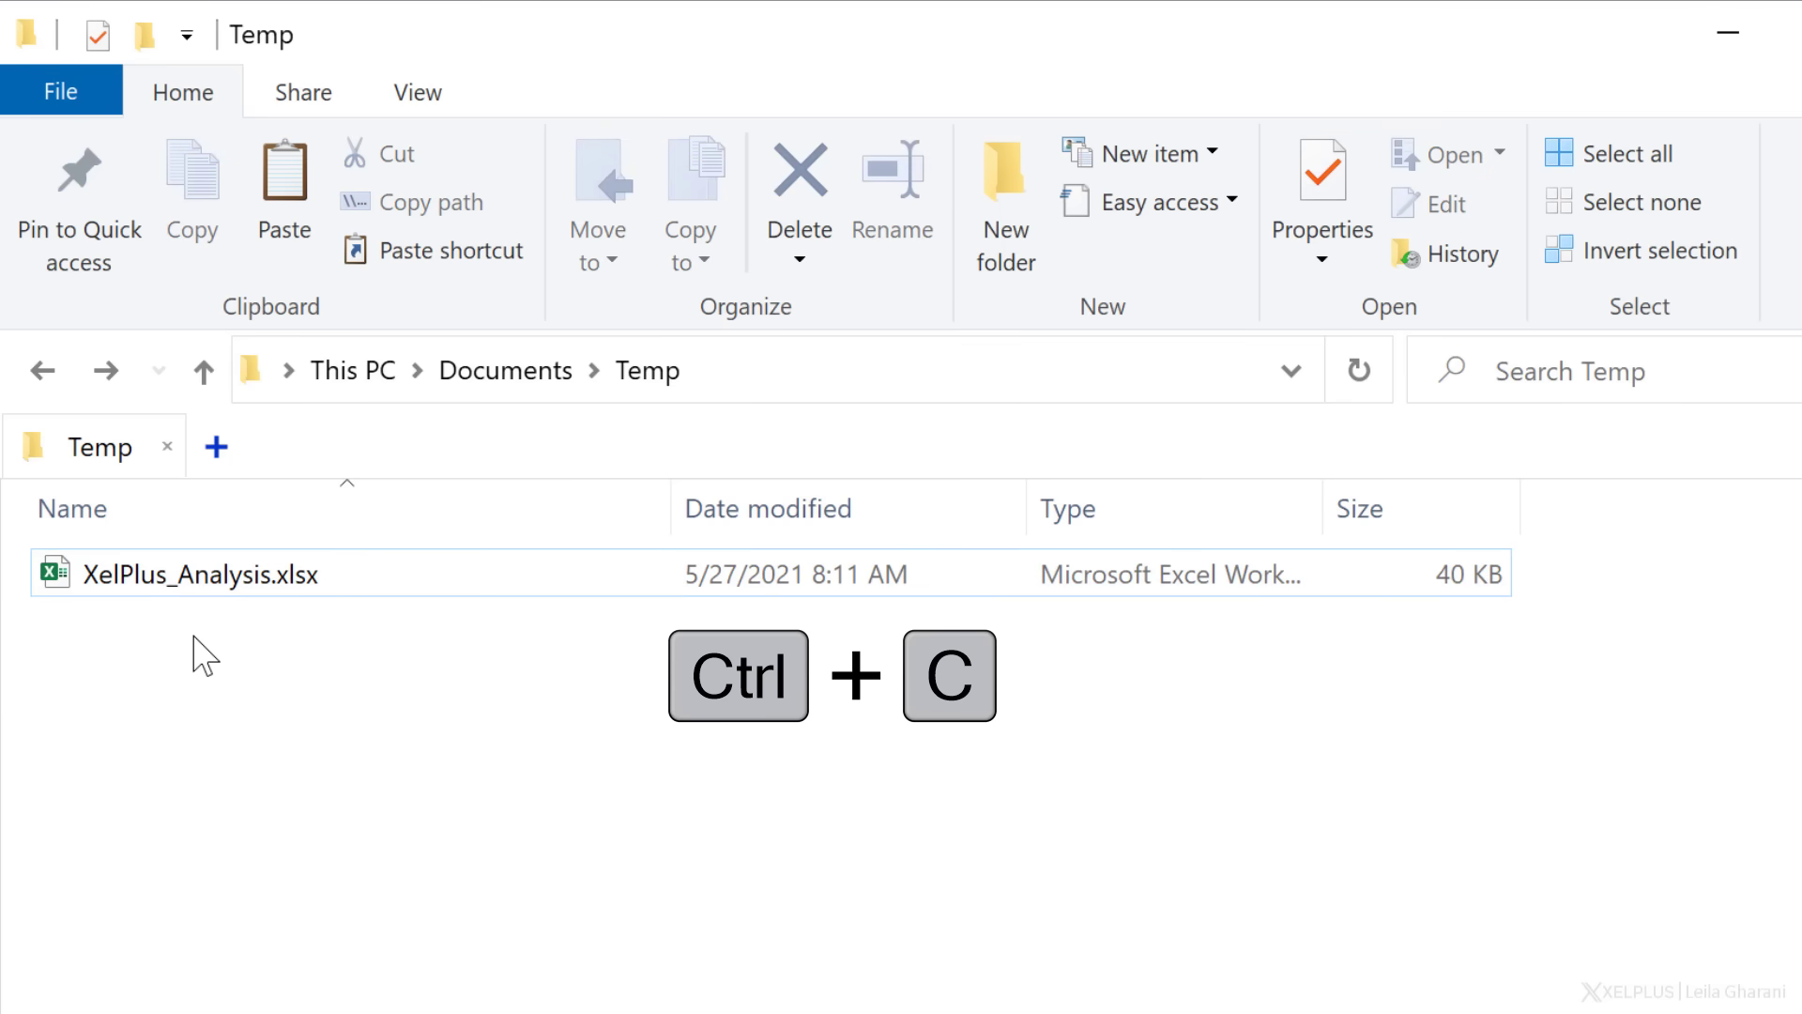
key("ctrl+v")
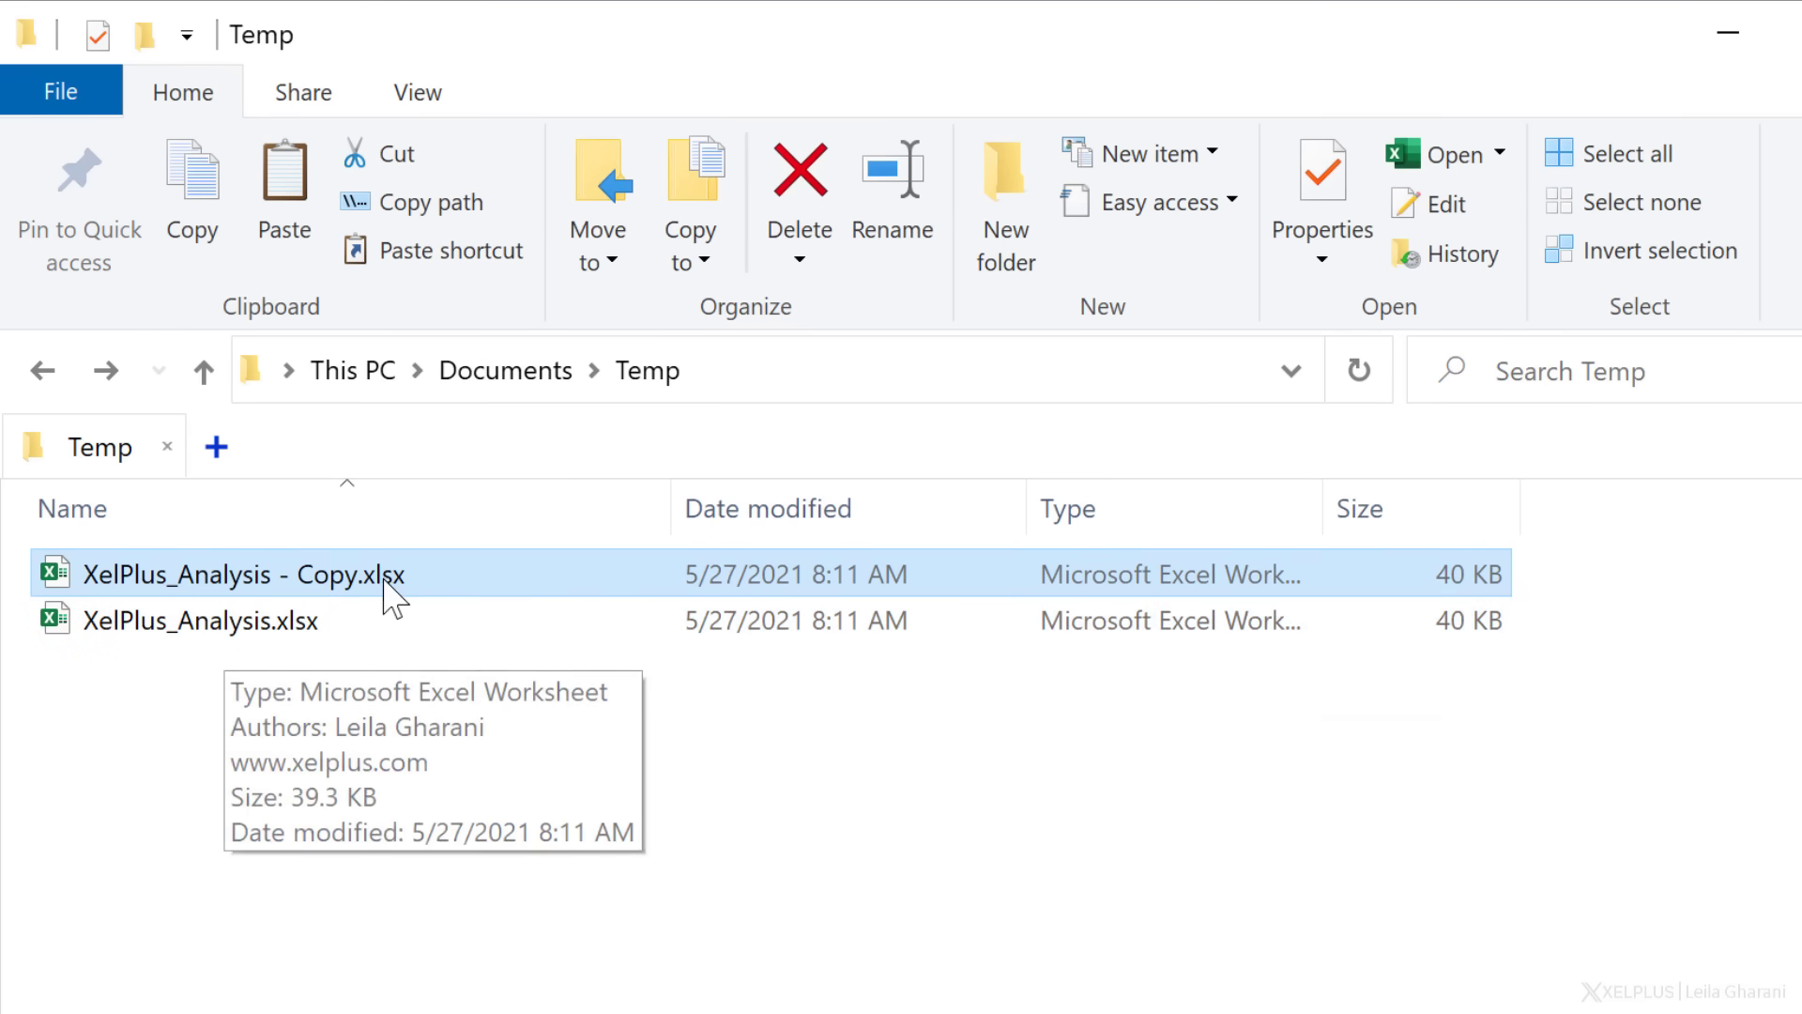
left_click(330, 634)
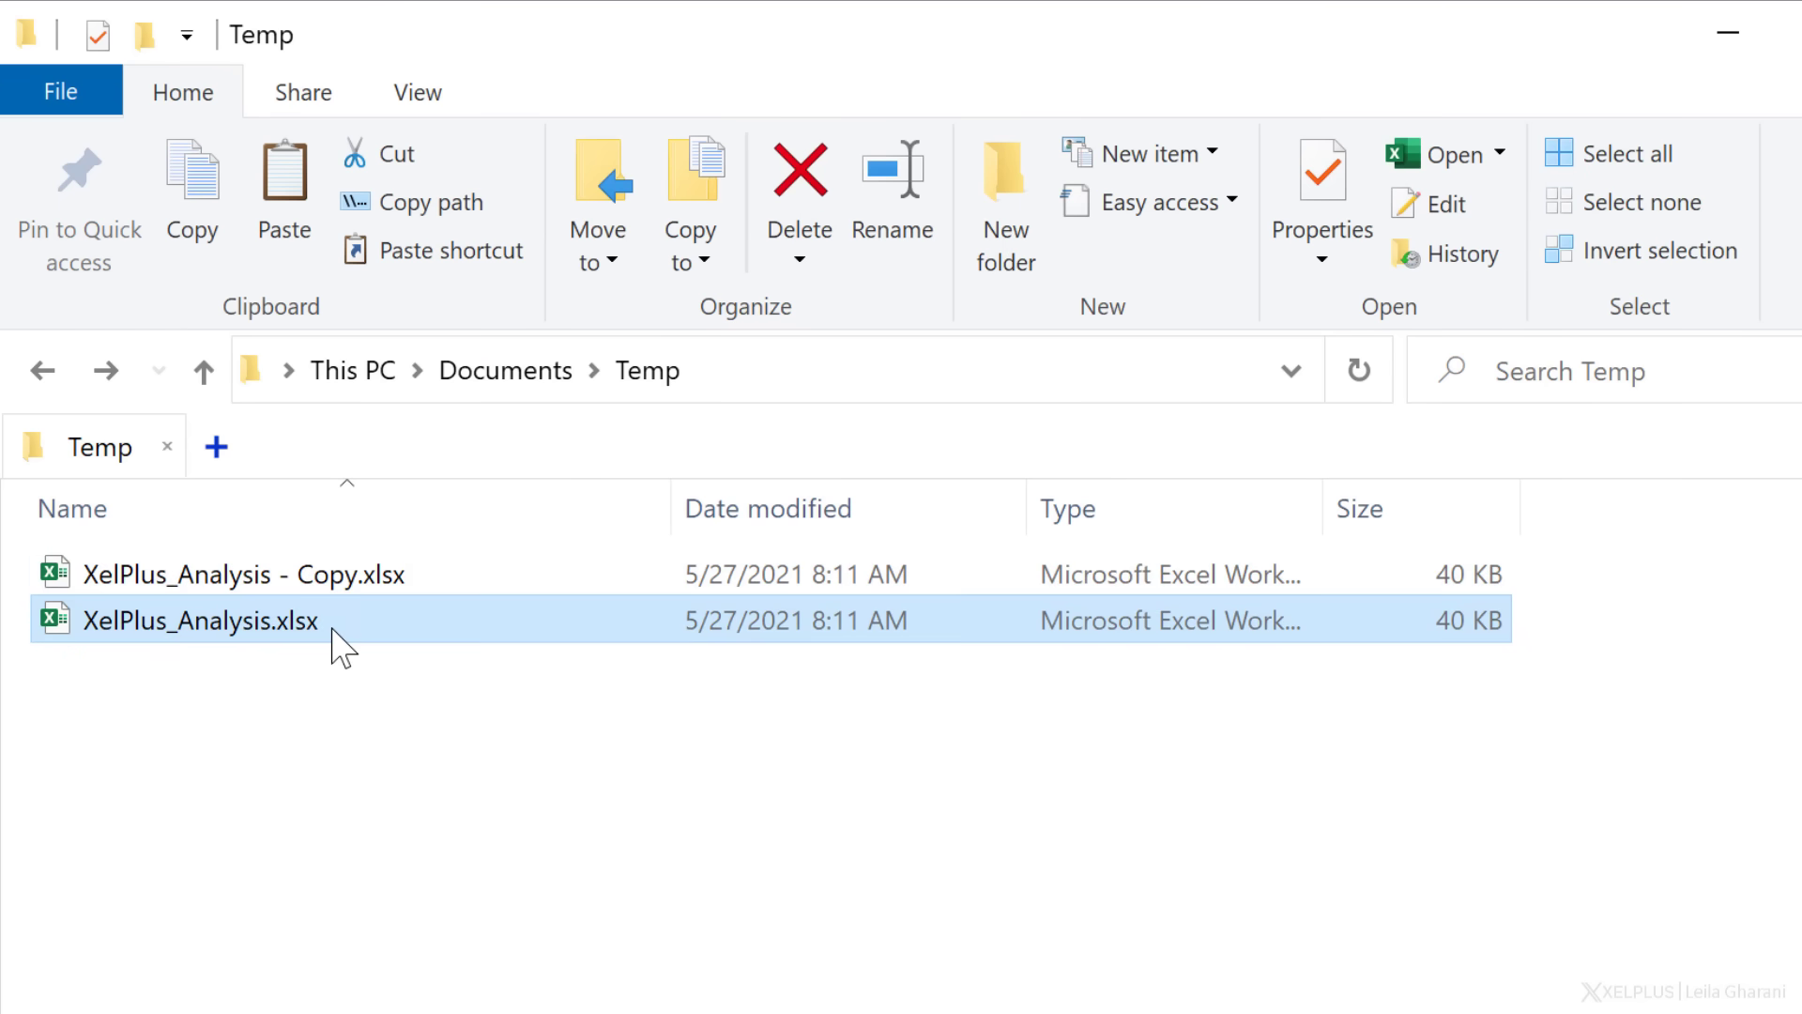
Rename the original XelPlus_Analysis.xlsx to XelPlus_Analysis.zip, accepting the extension-change warning.
key("F2")
left_click(355, 620)
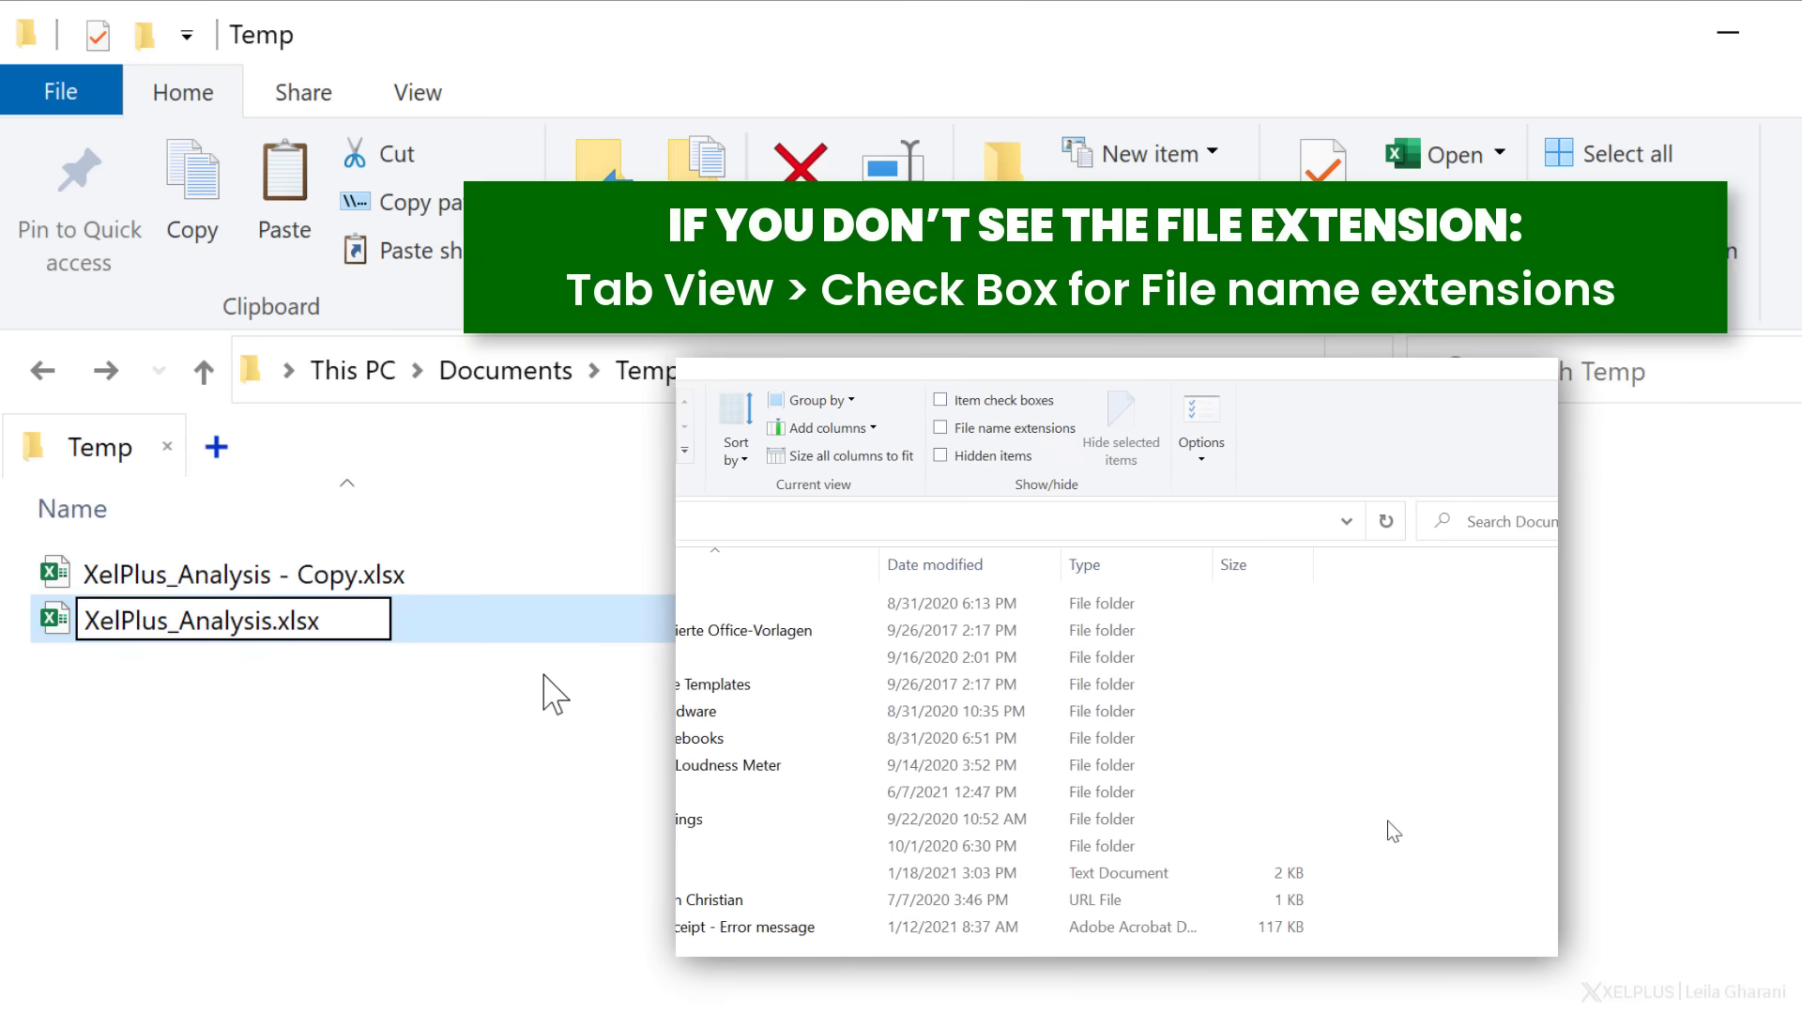
key("BackSpace")
key("BackSpace")
key("BackSpace")
key("BackSpace")
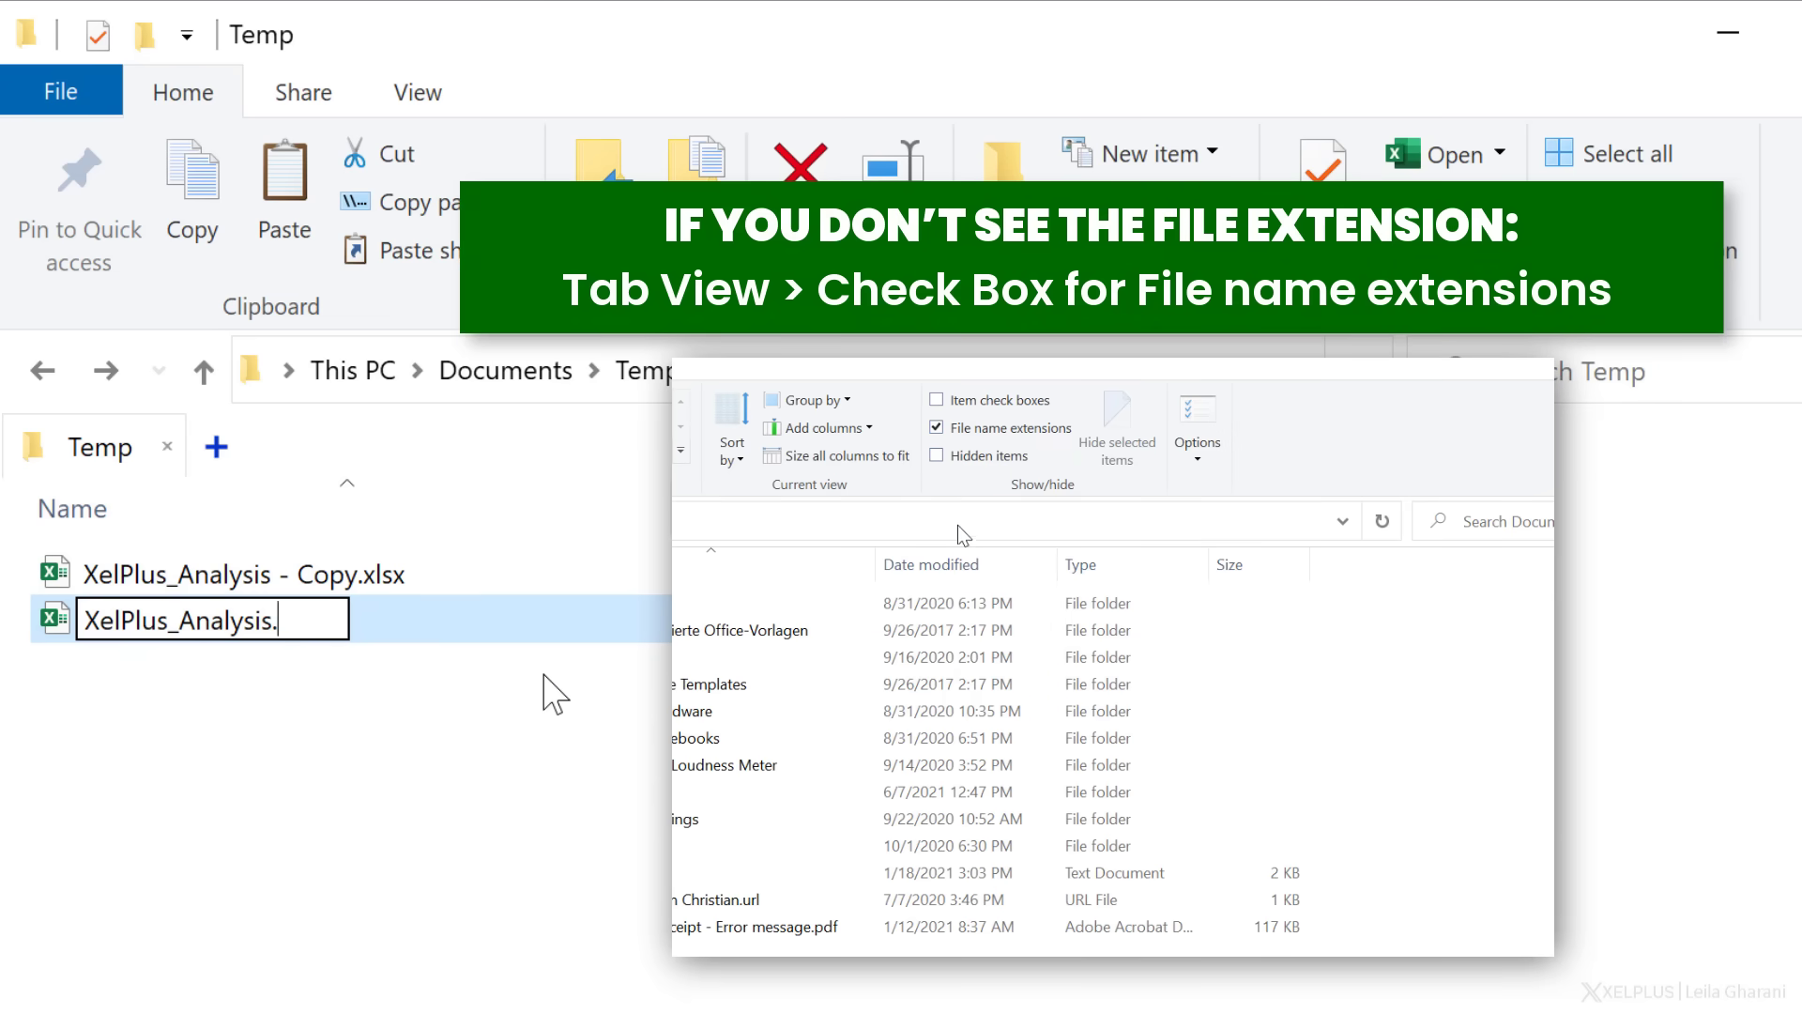
type("zip")
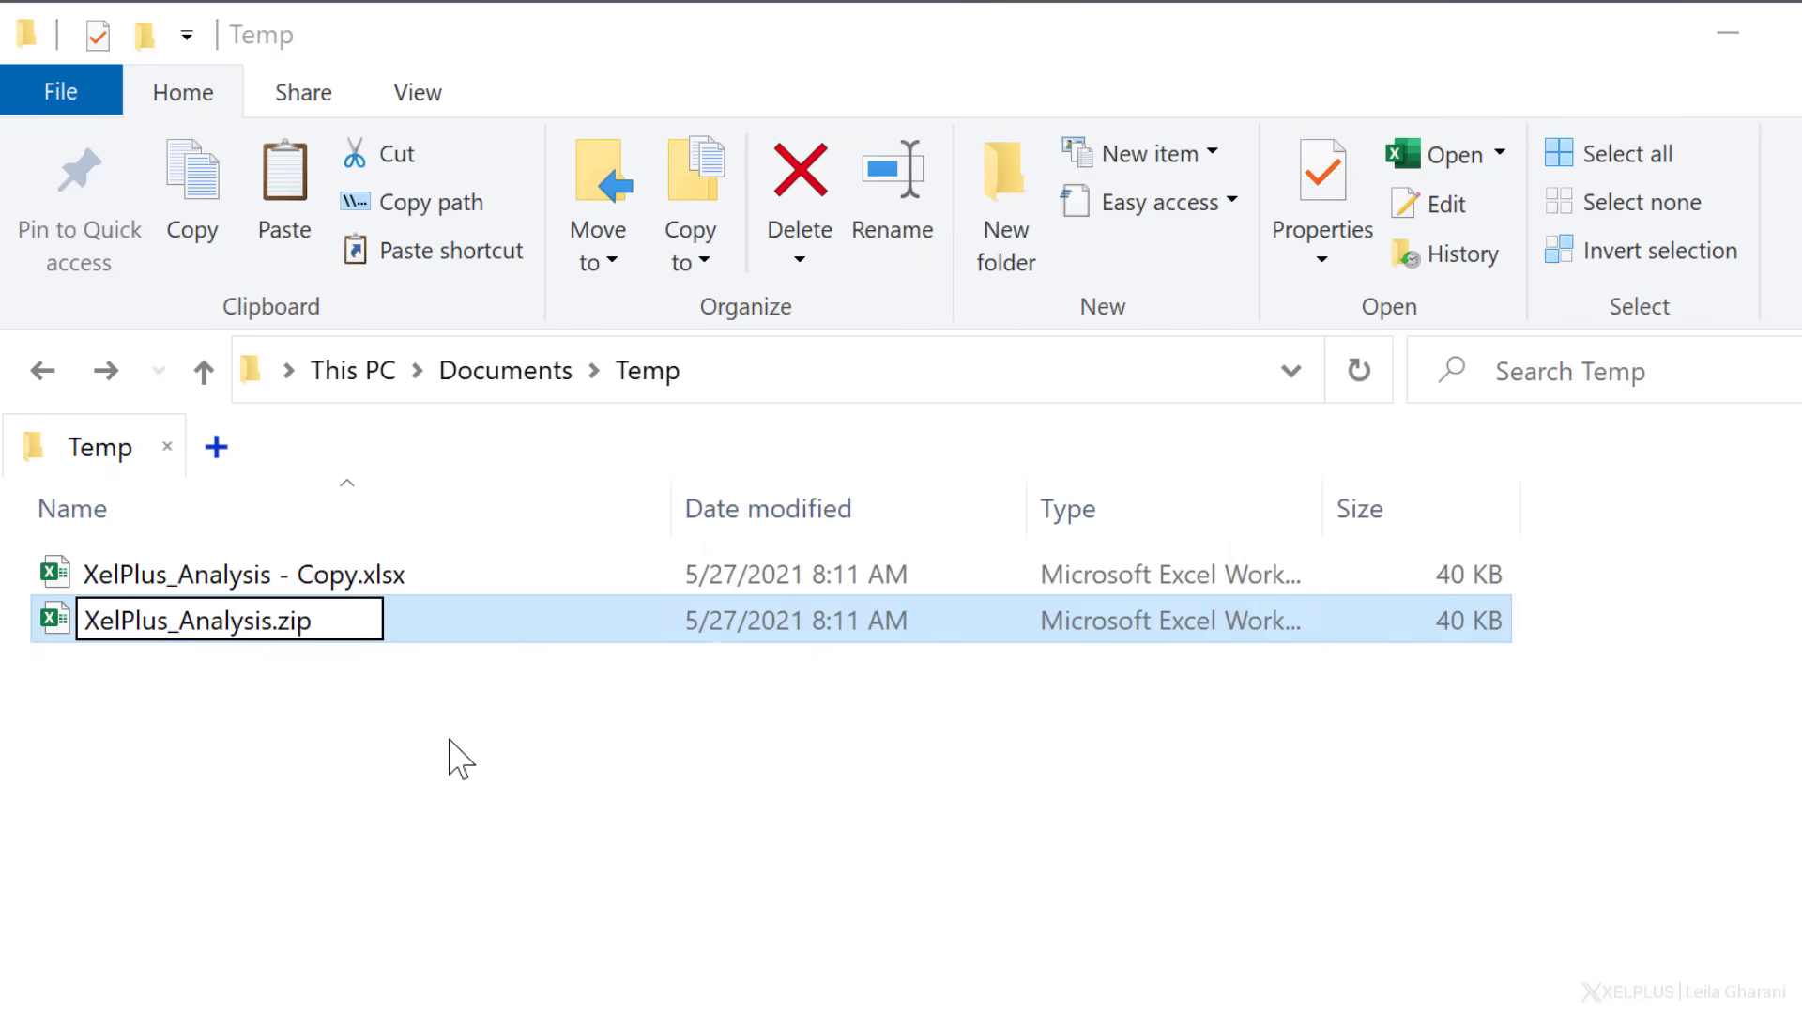
key("Return")
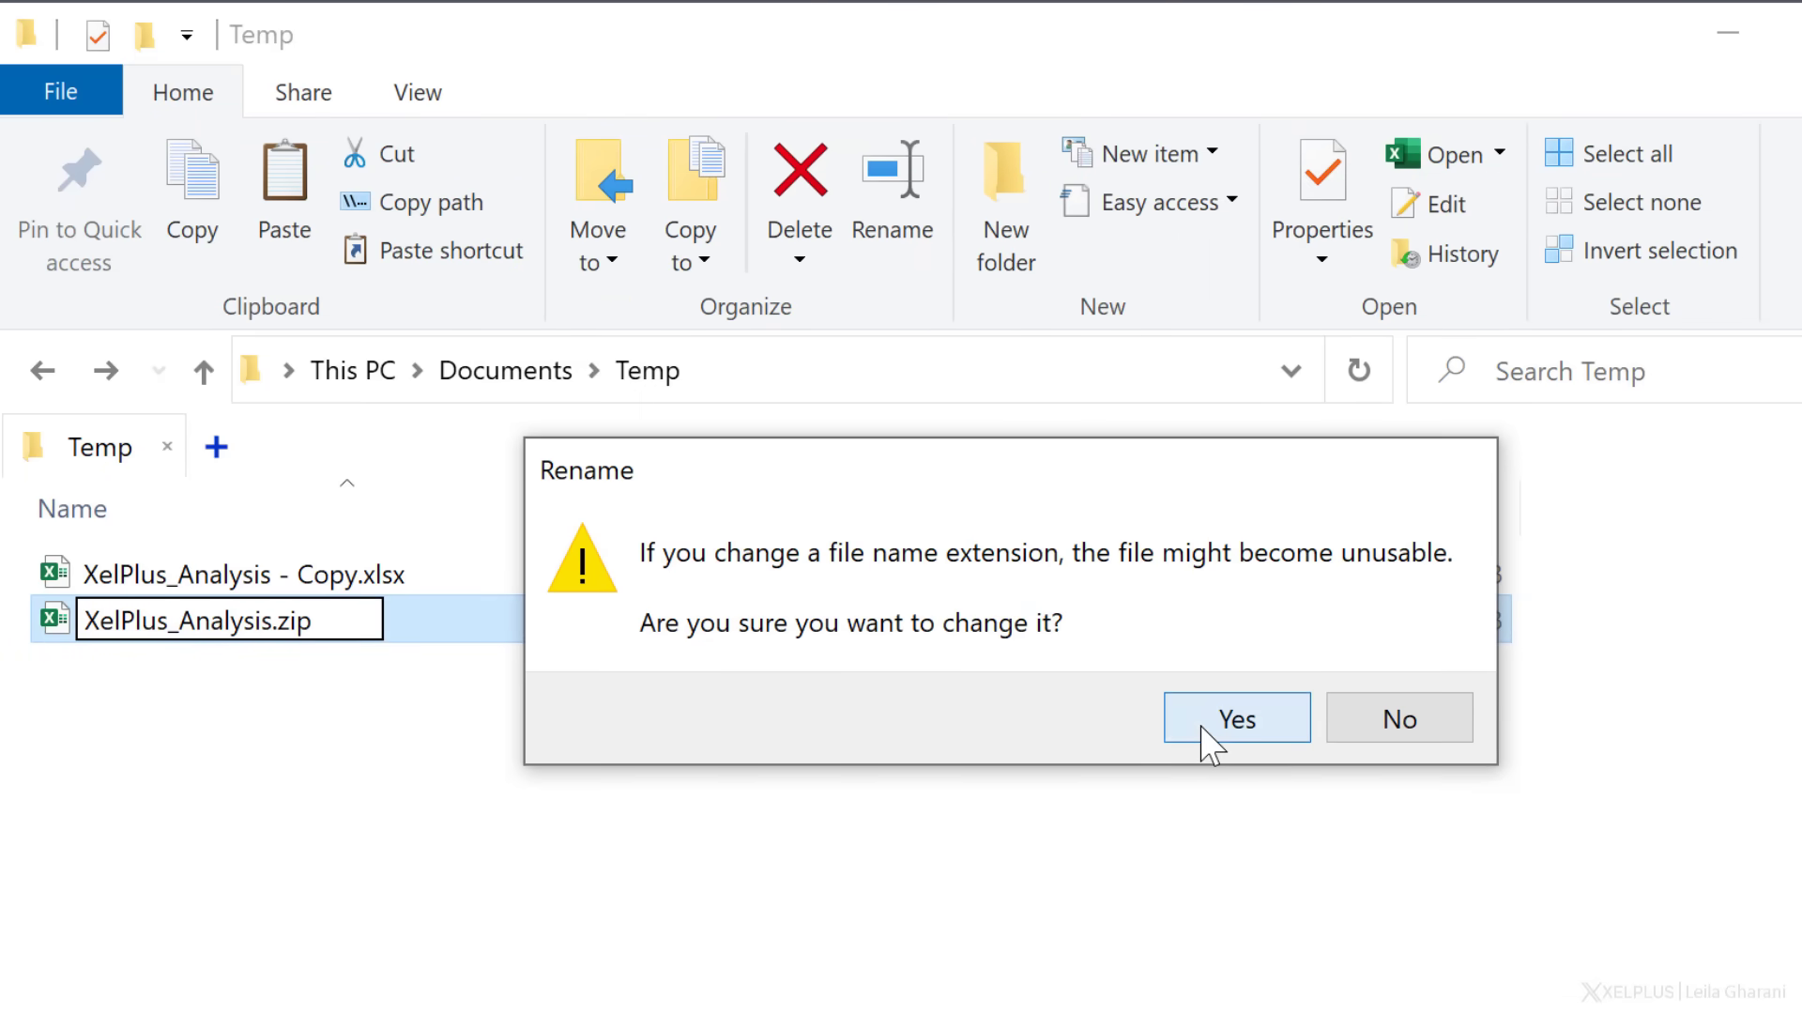
left_click(1205, 730)
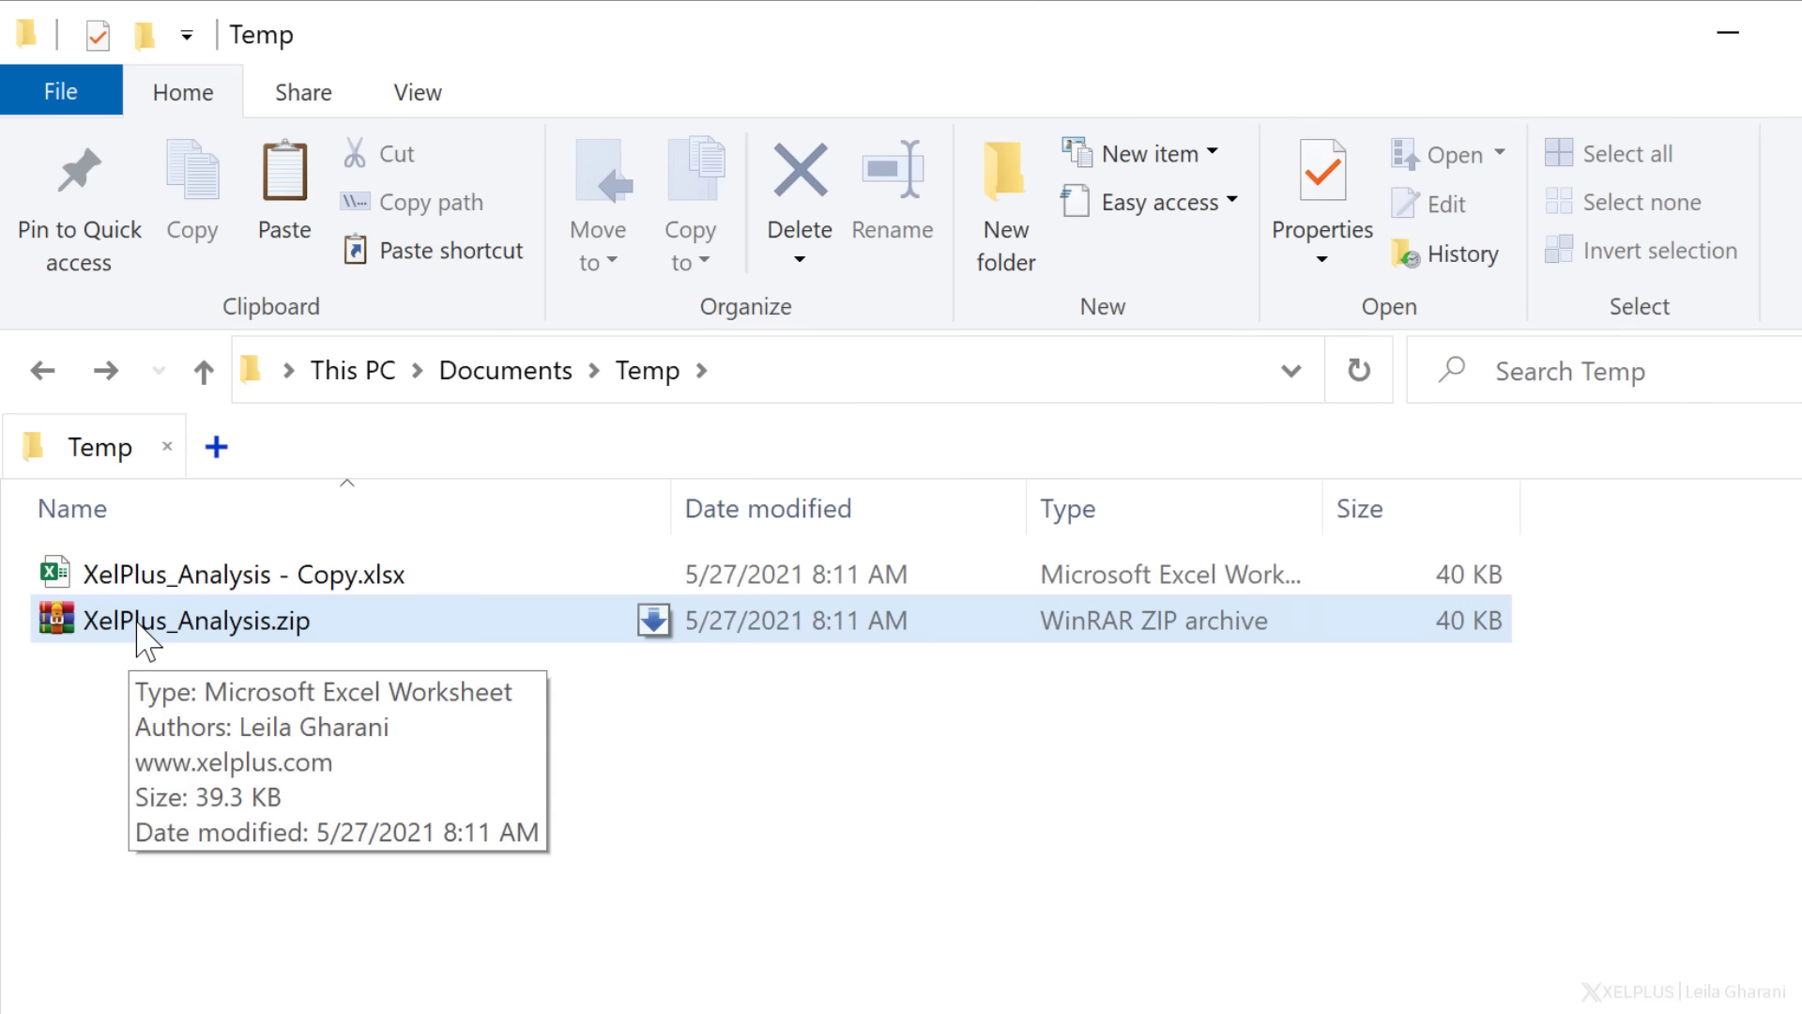
Open XelPlus_Analysis.zip to list its _rels, customXml, docProps, xl and [Content_Types] entries.
double_click(146, 629)
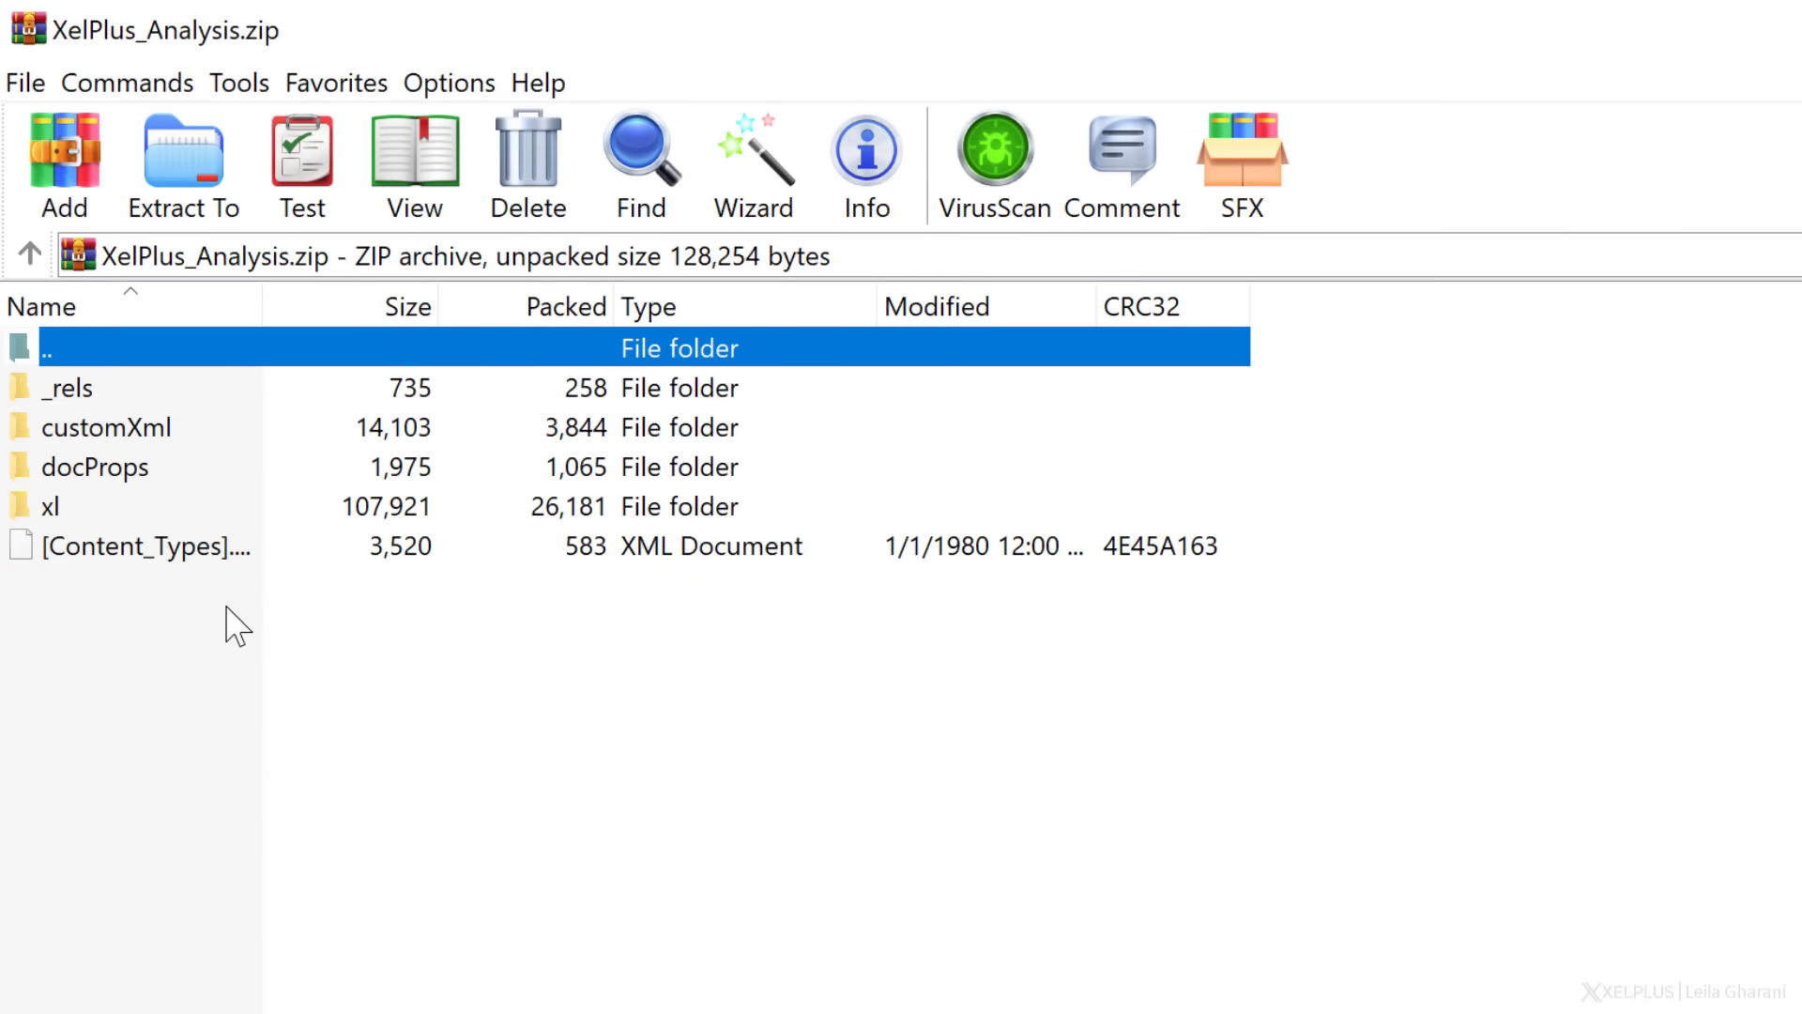
Browse into the archive's xl\worksheets folder and open sheet2.xml in the browser.
double_click(62, 511)
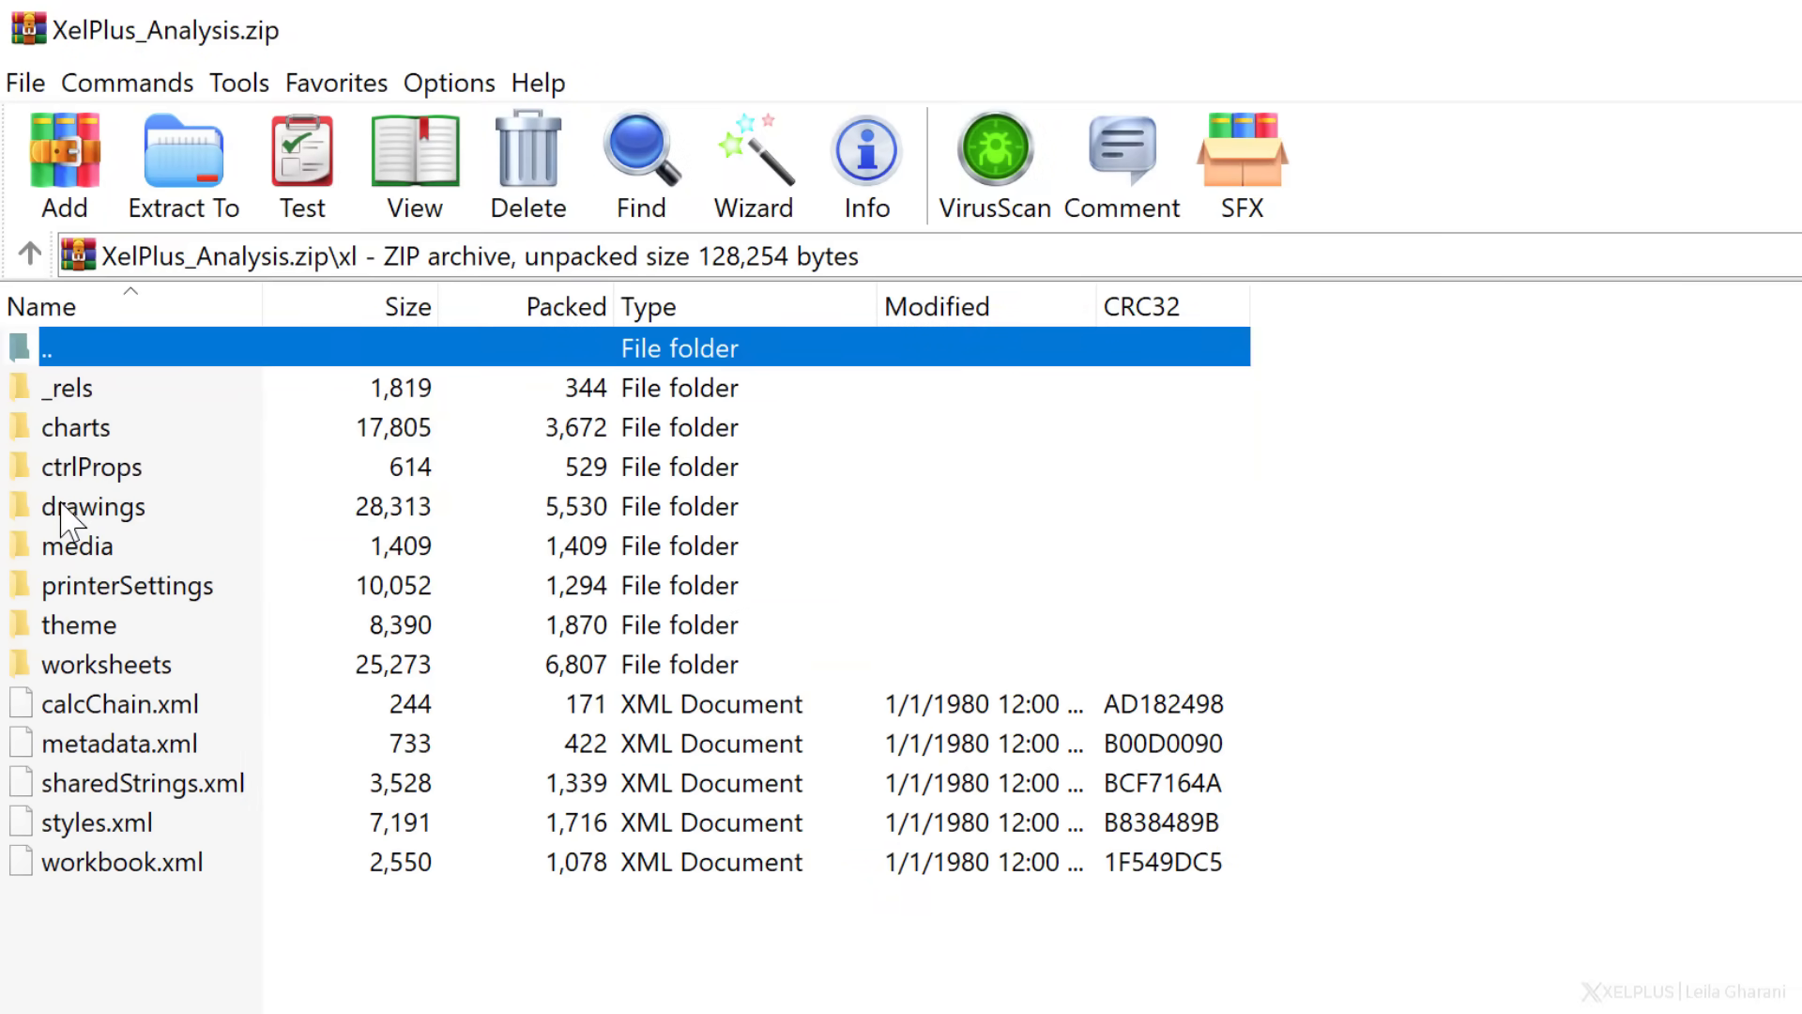
double_click(146, 664)
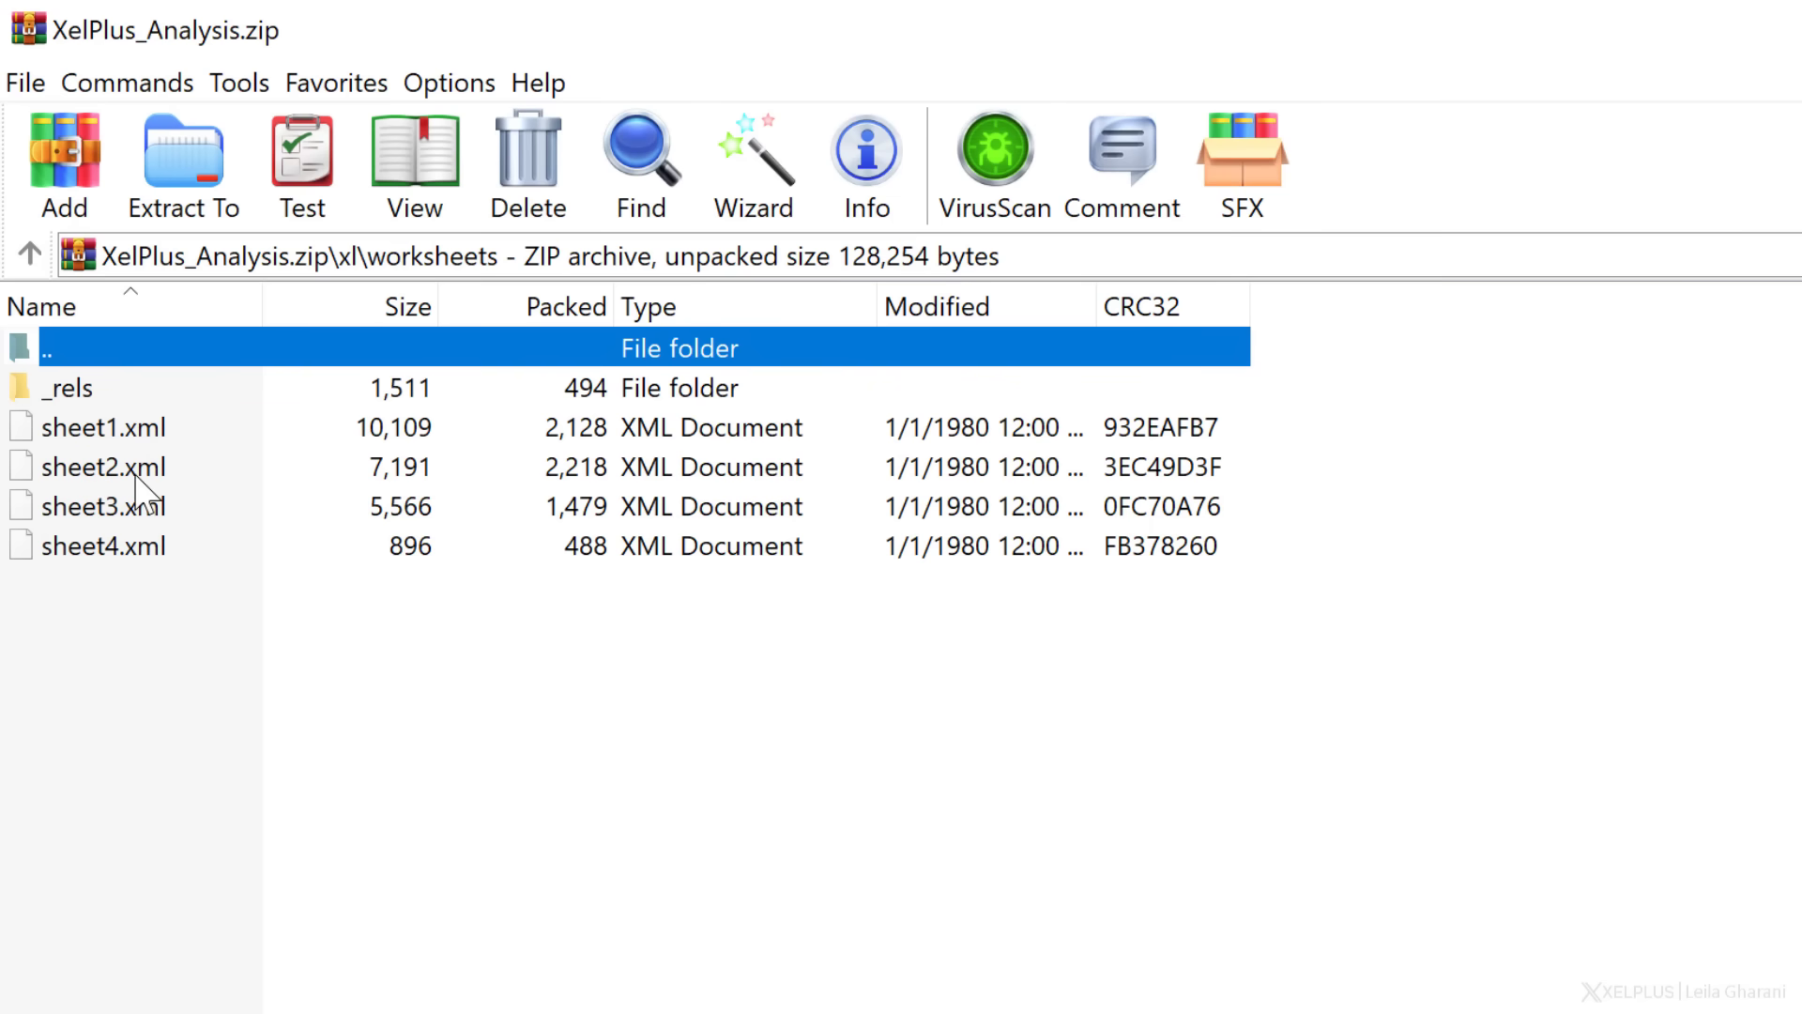
double_click(136, 474)
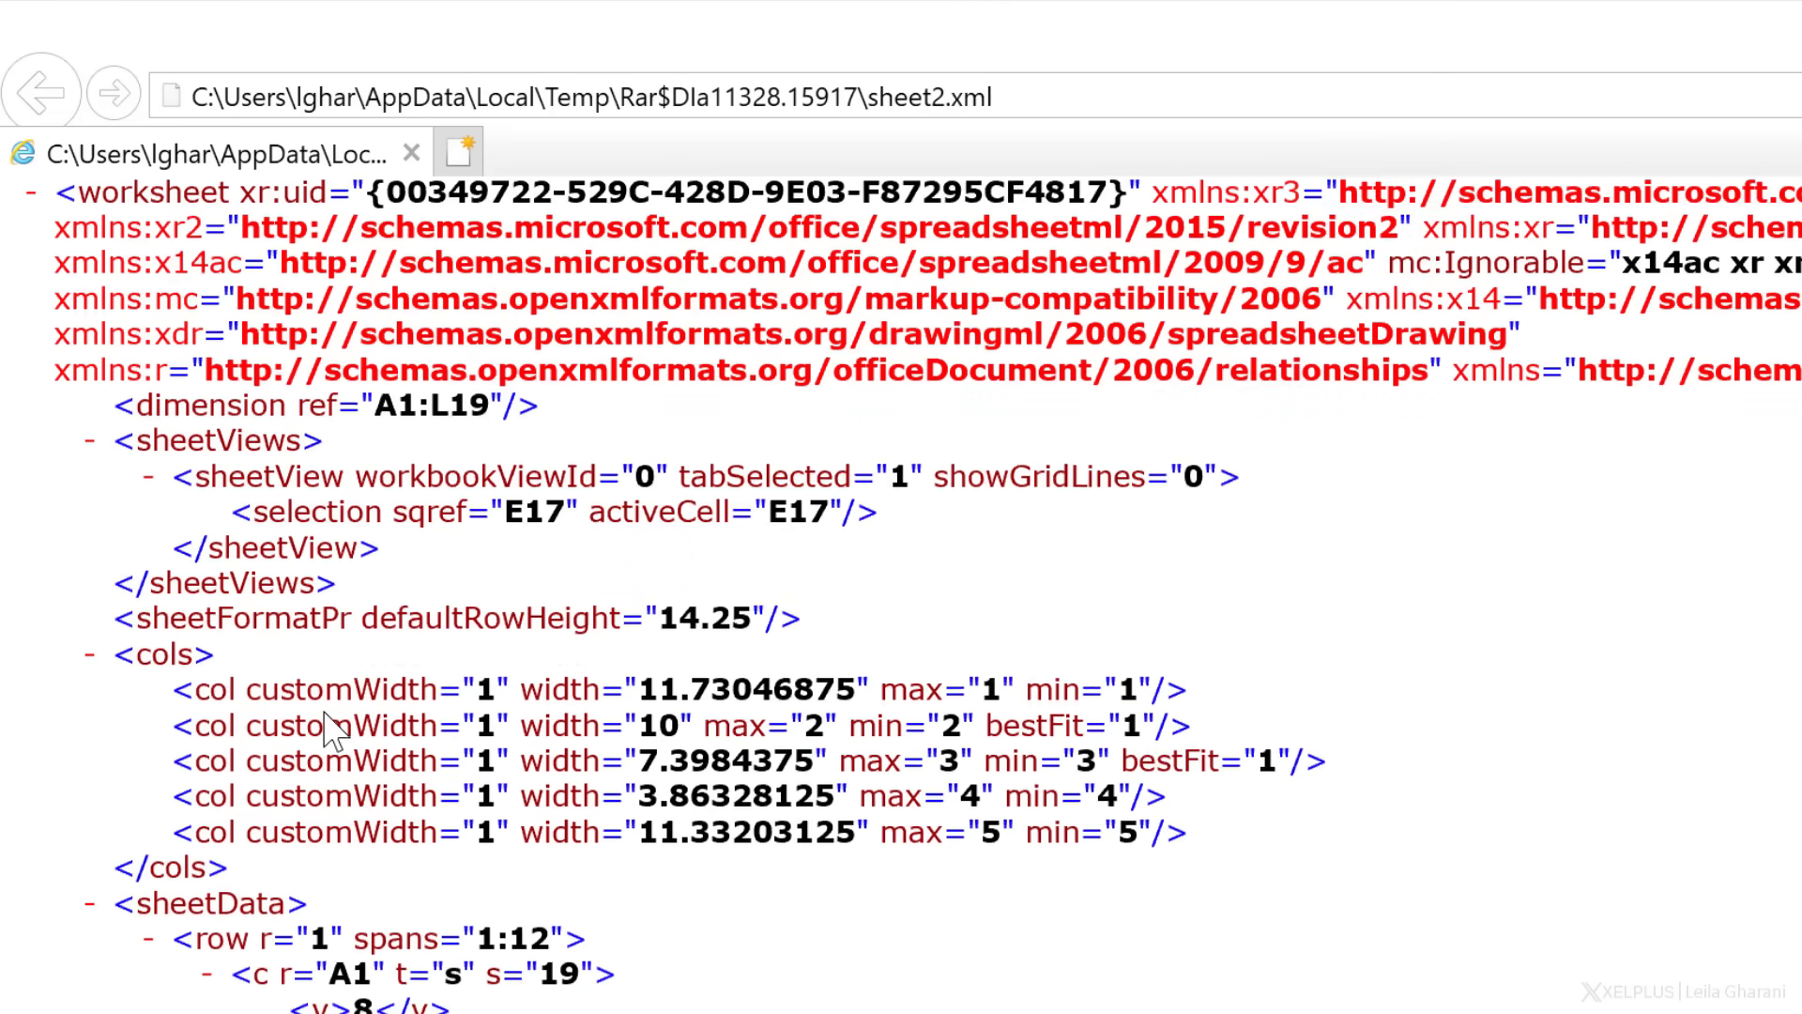
Search sheet2.xml for 'prote' and select the whole sheetProtection element.
scroll(284, 653, "down", 5)
scroll(380, 826, "up", 10)
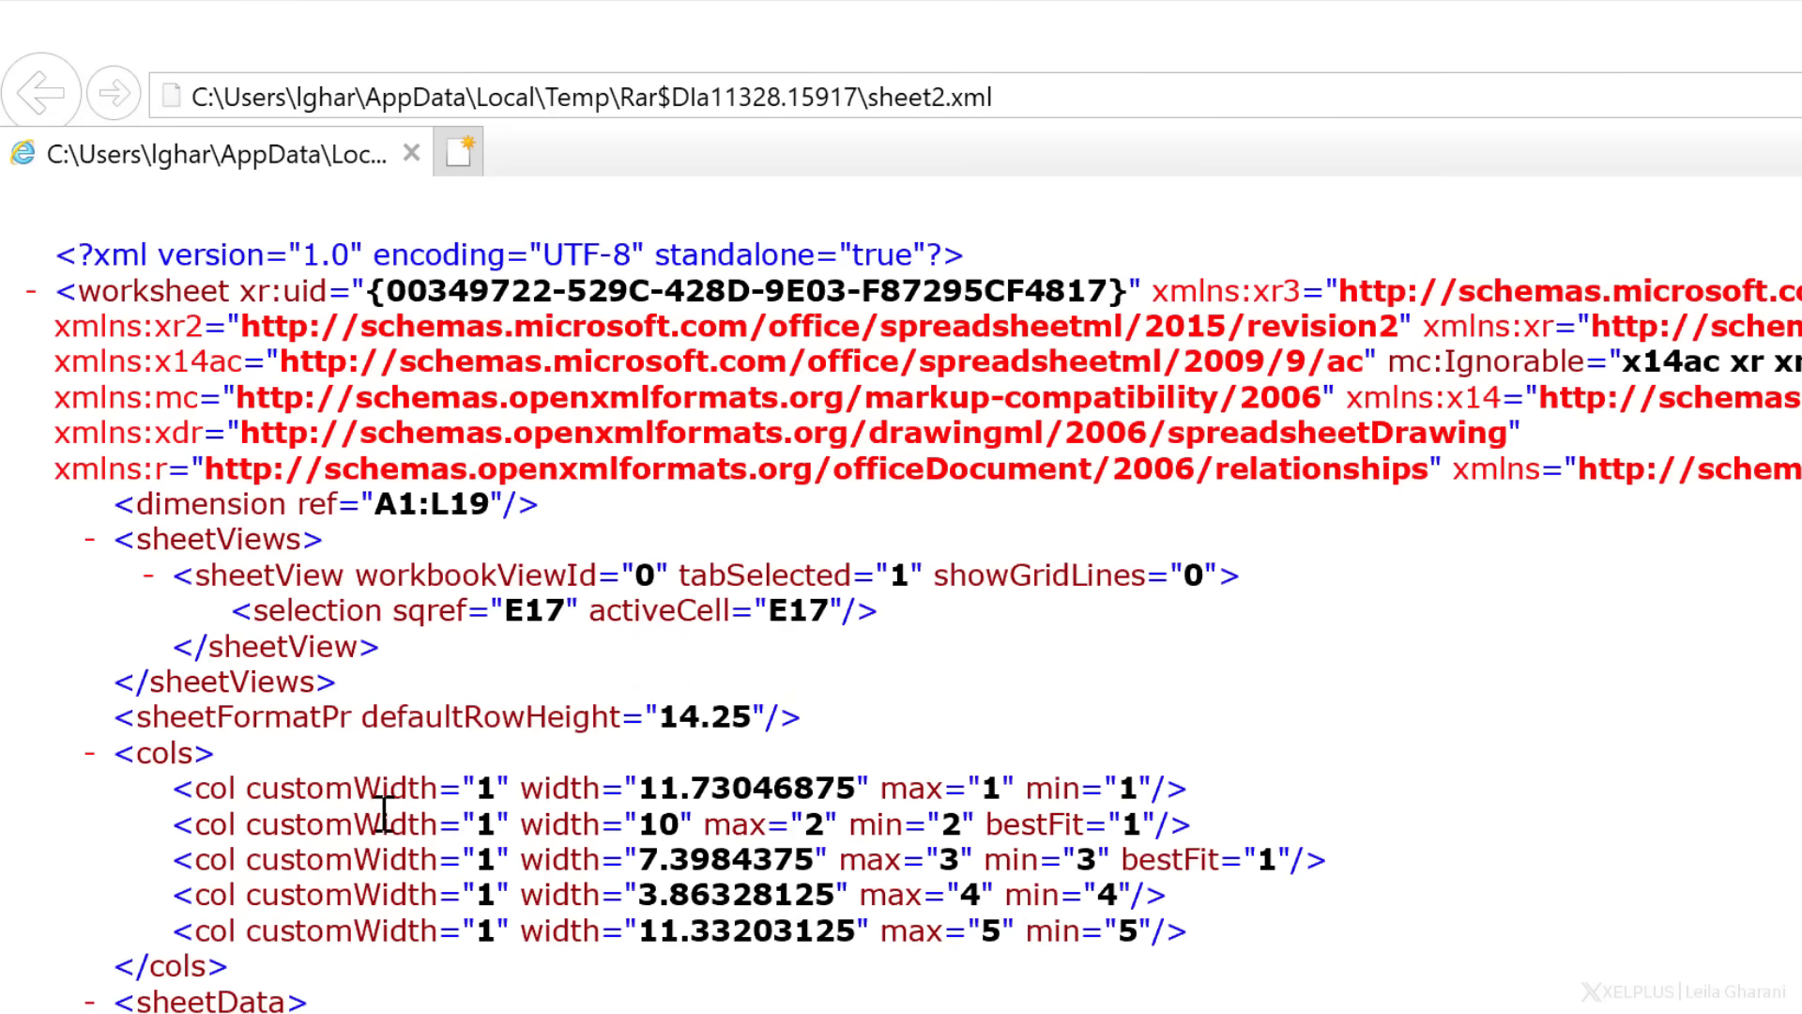
key("ctrl+f")
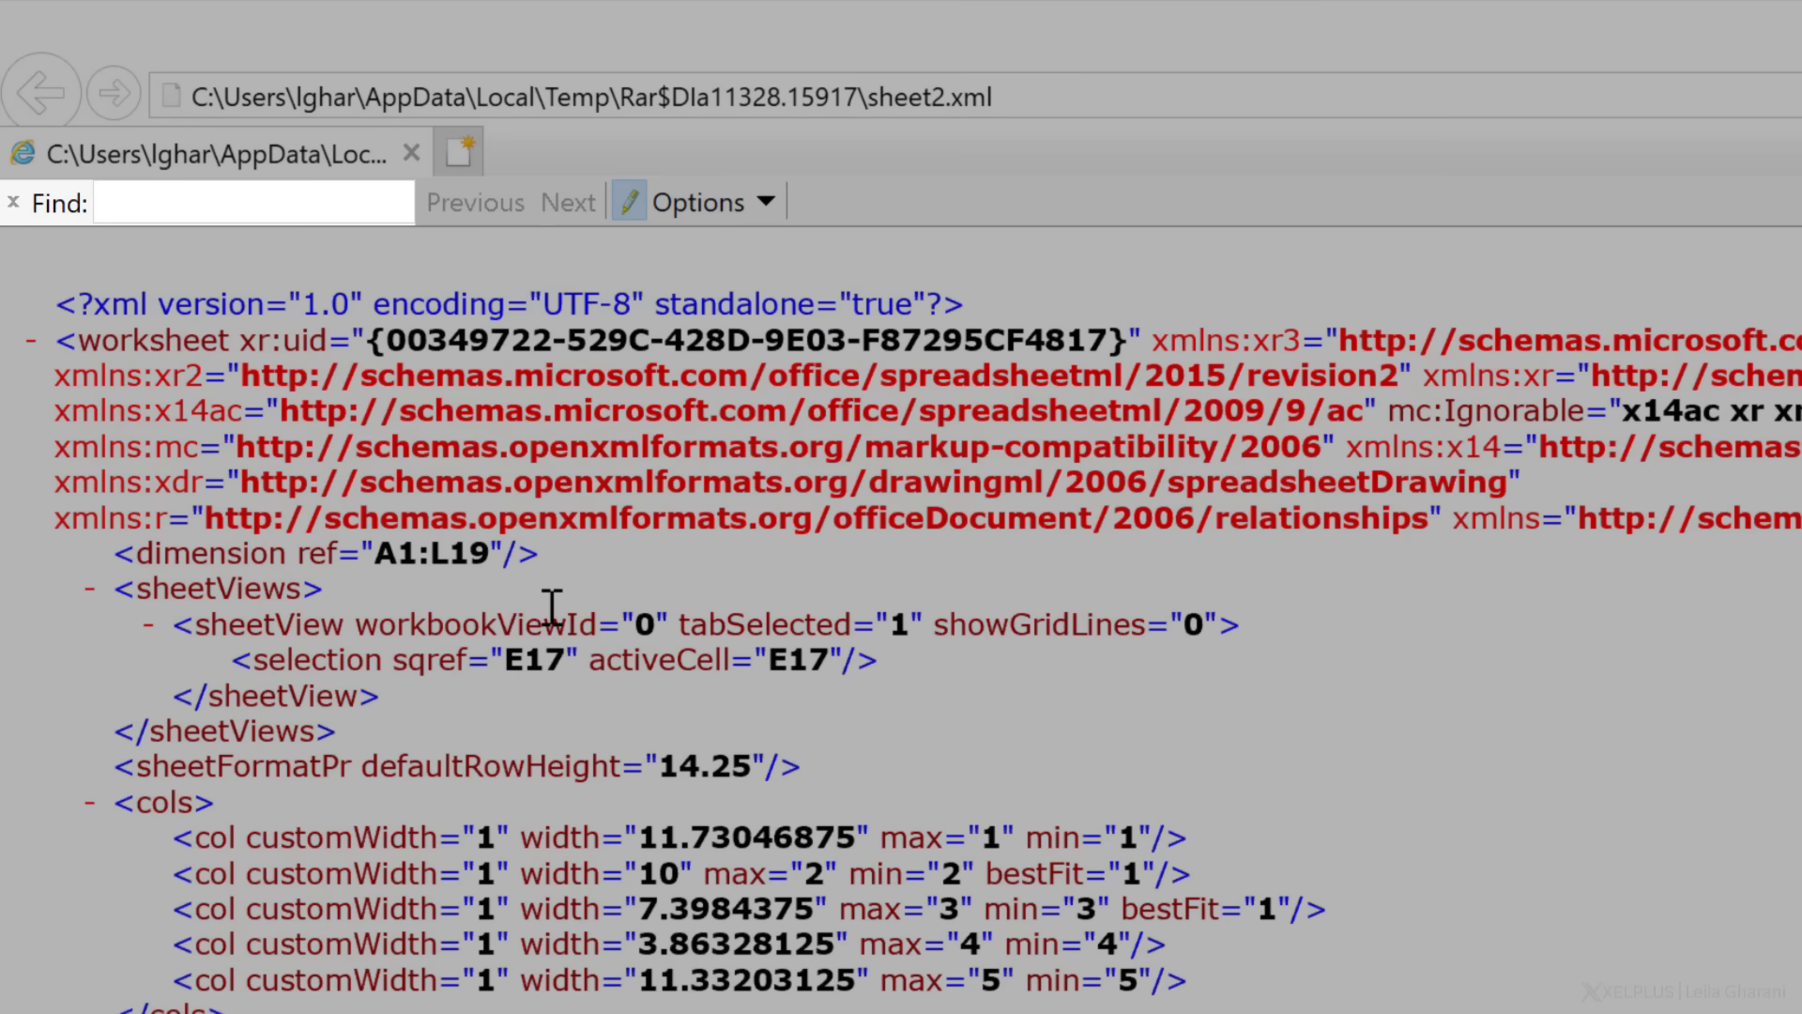
type("protect")
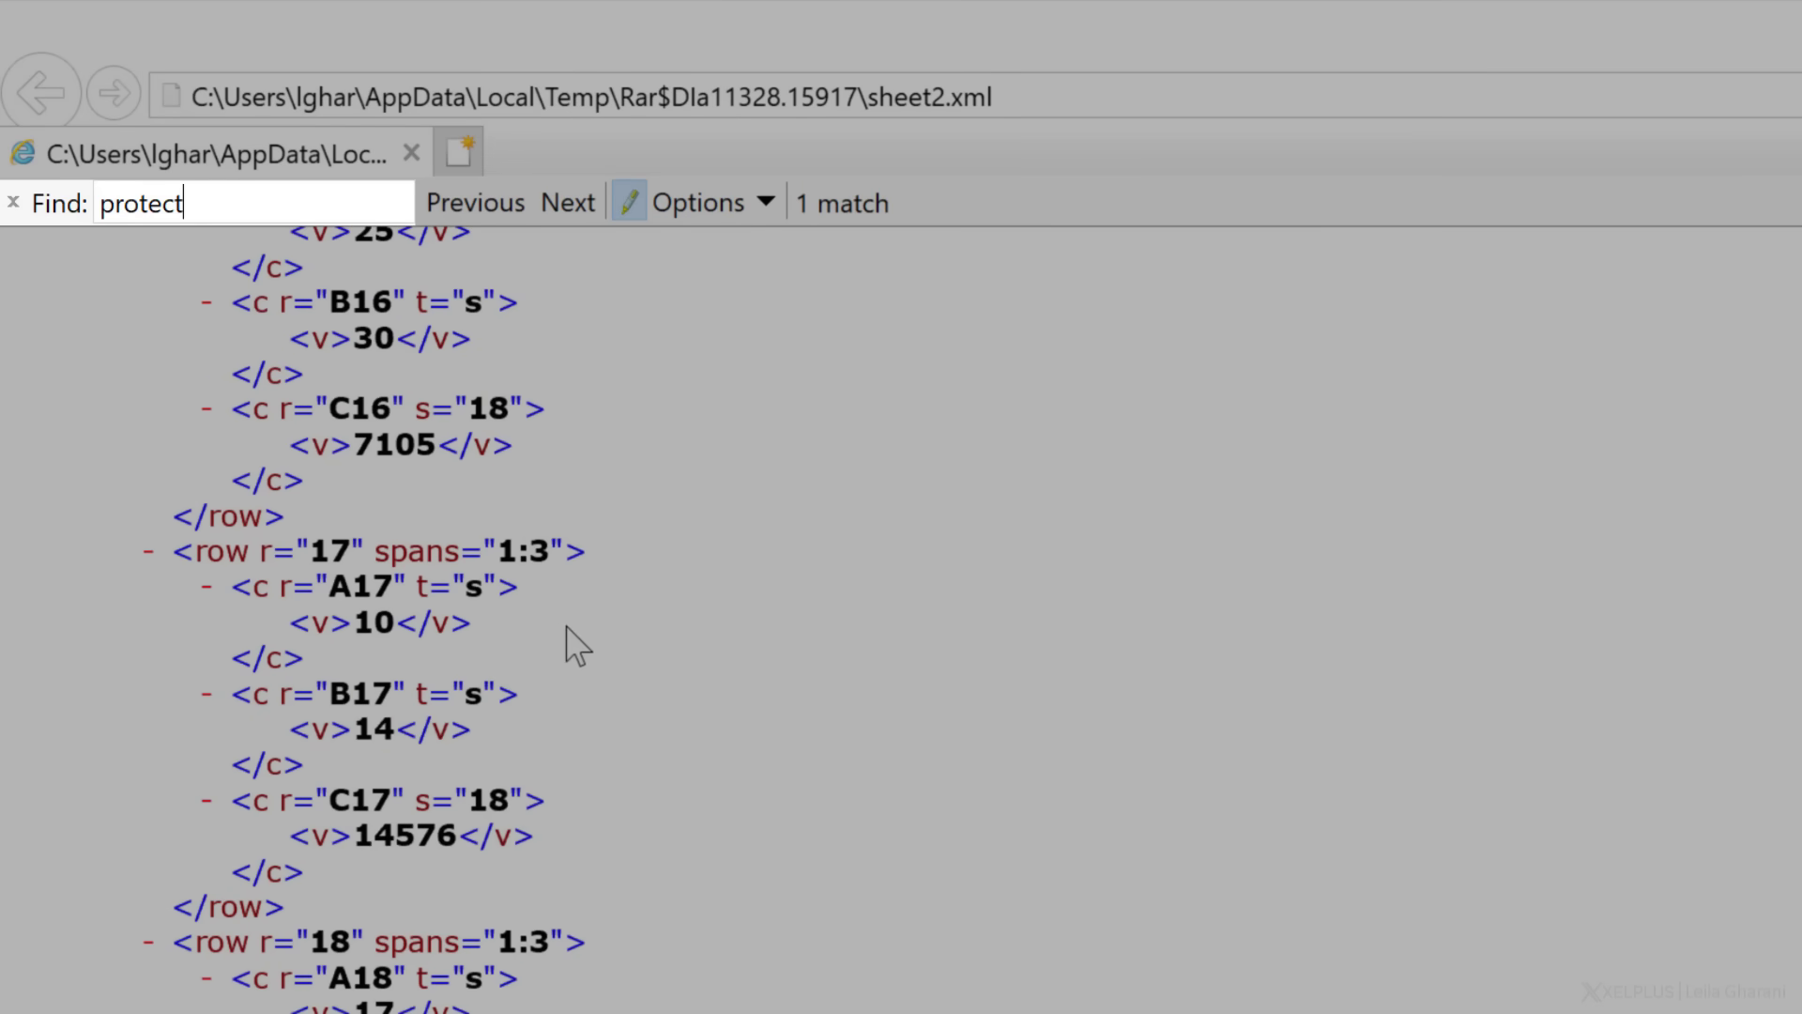
scroll(460, 826, "down", 5)
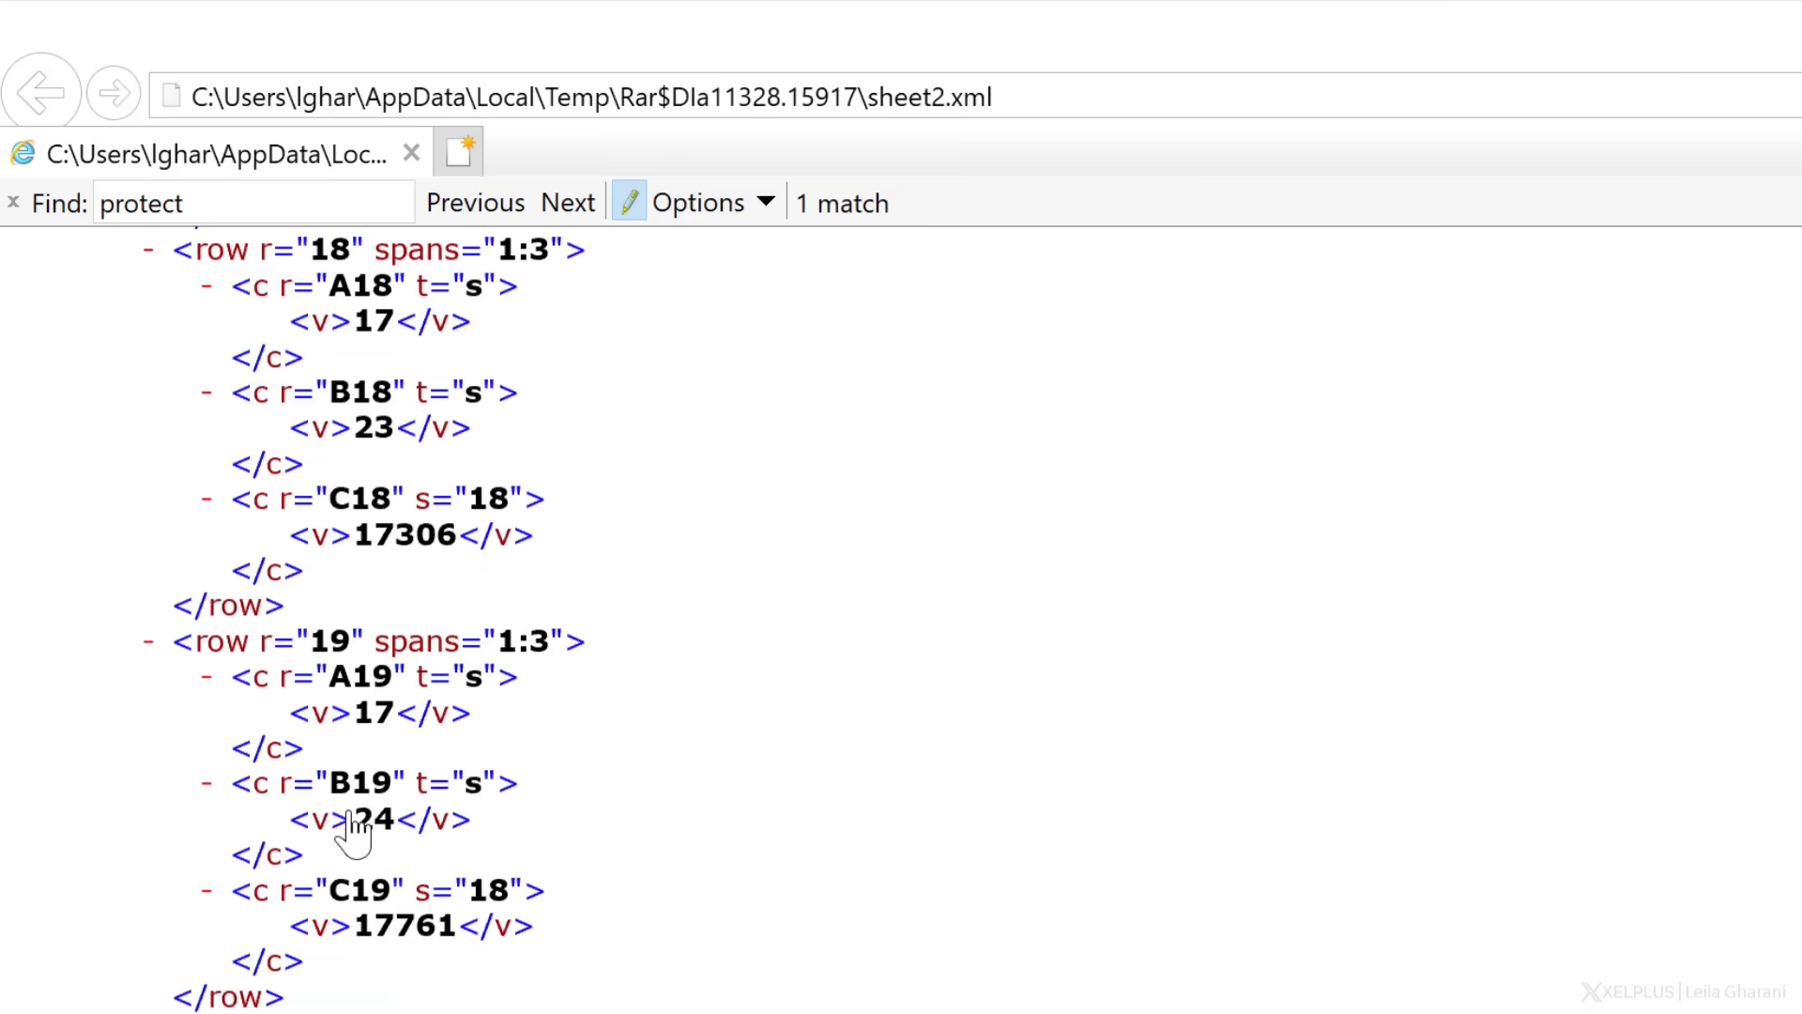
scroll(354, 831, "down", 3)
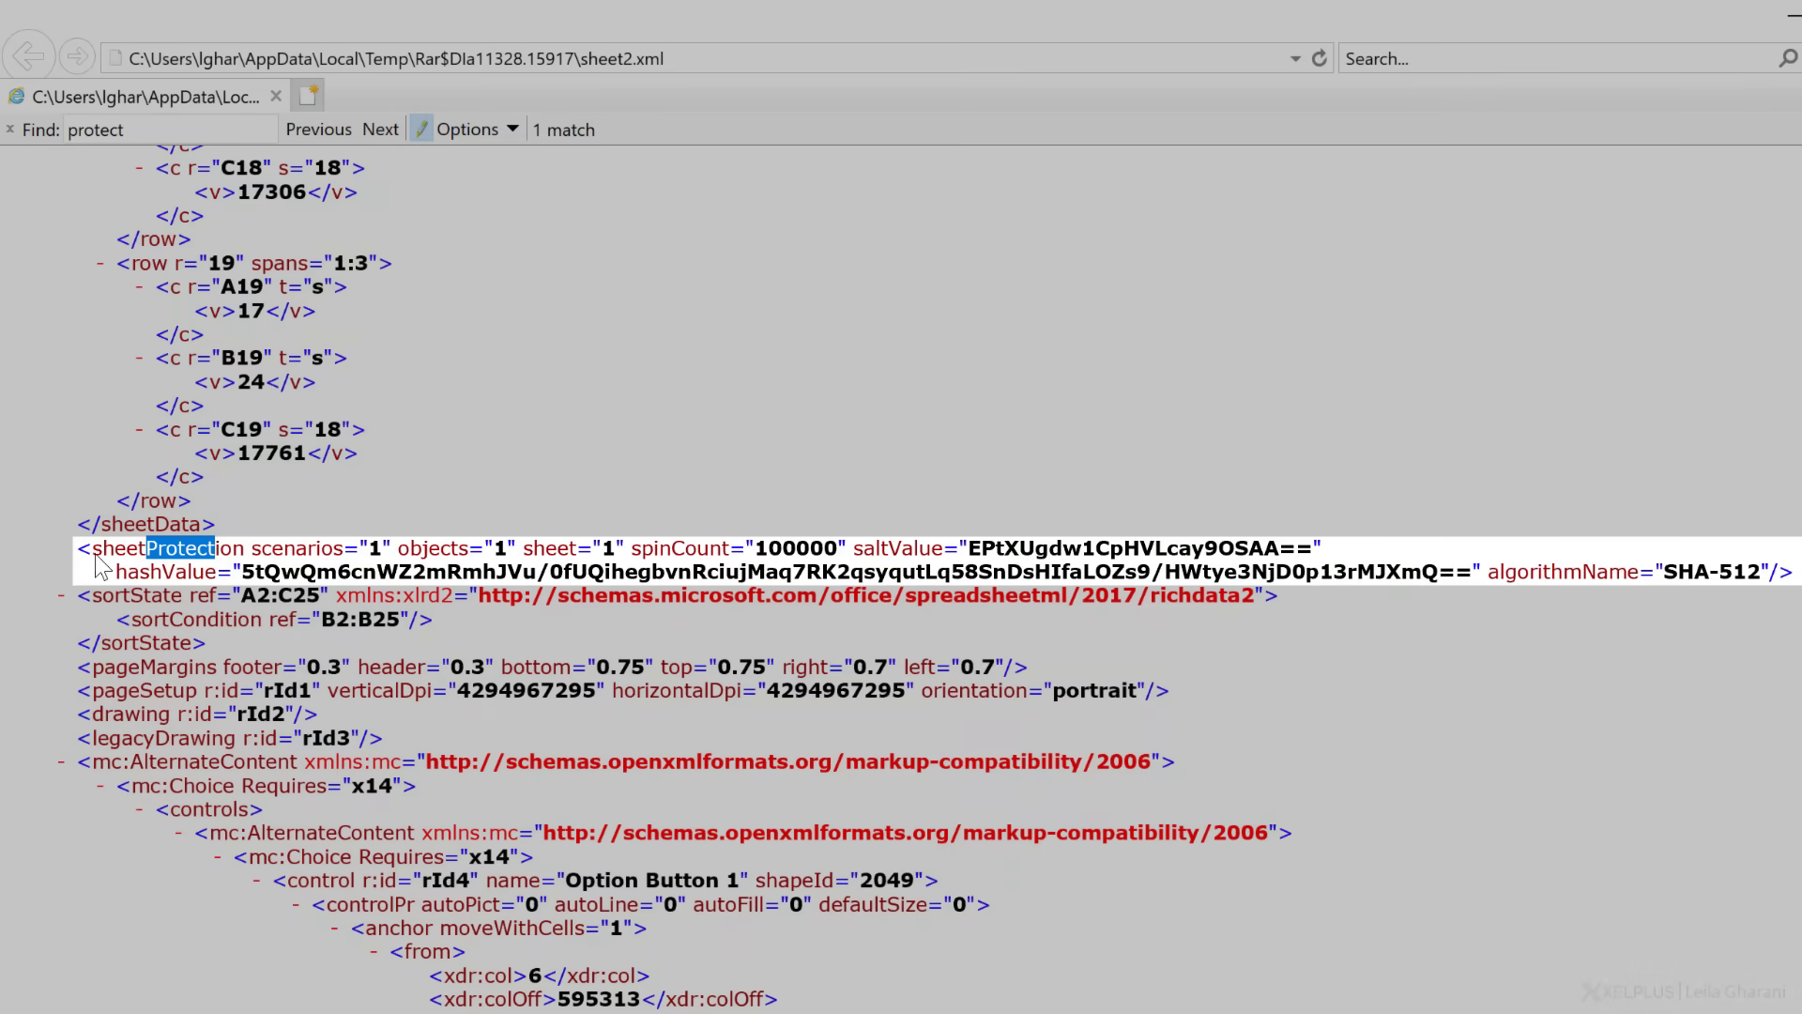
left_click(103, 562)
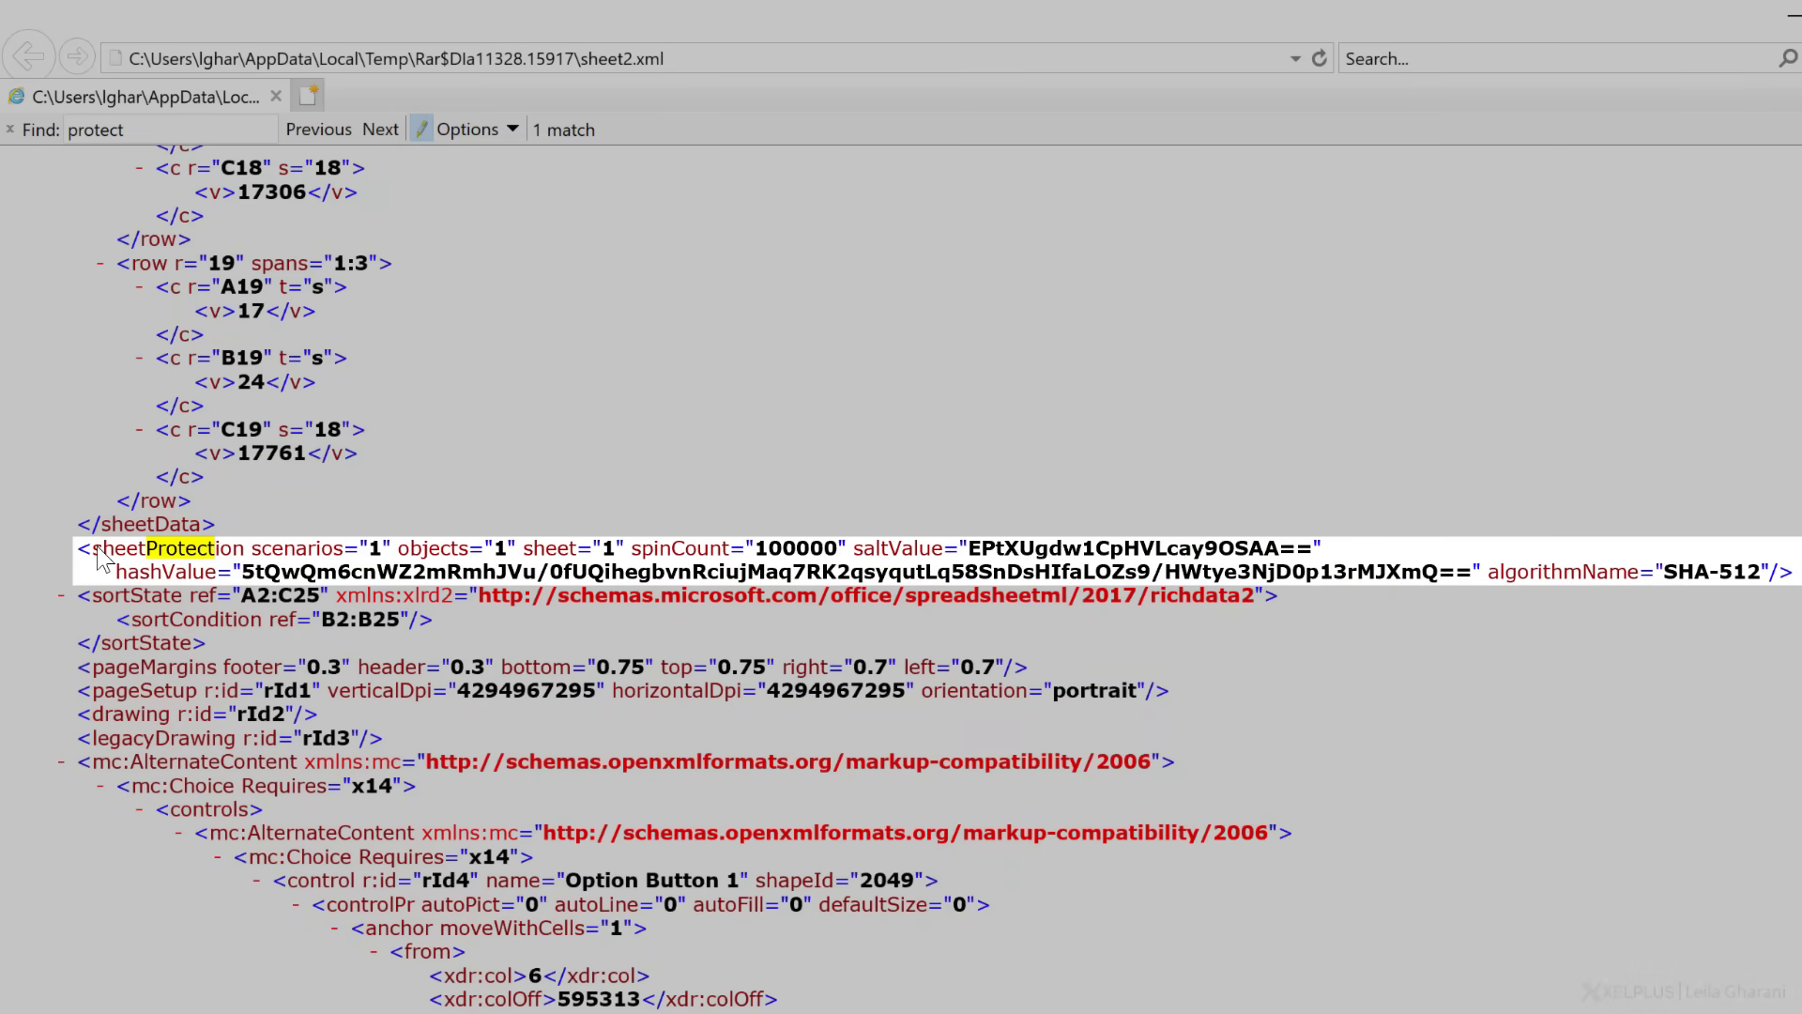
left_click_drag(93, 552, 1793, 584)
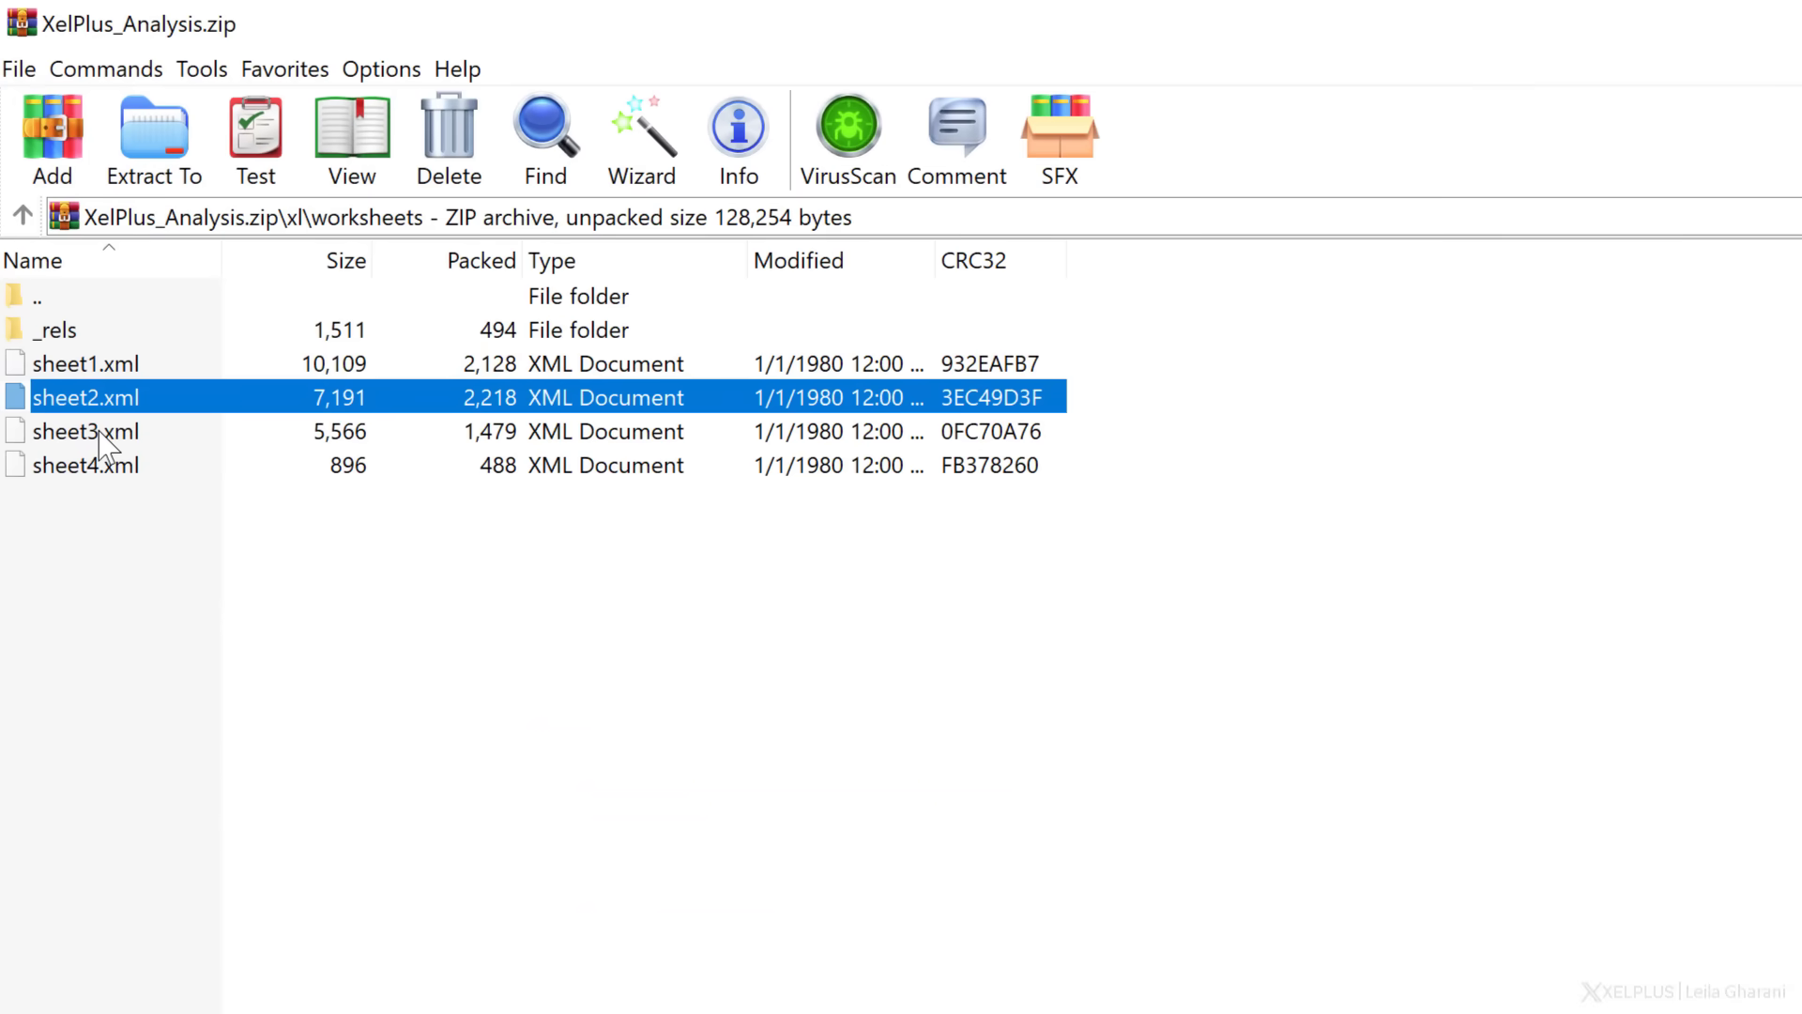
Open sheet3.xml and search for 'protect', finding no protection entry.
left_click(99, 434)
double_click(99, 434)
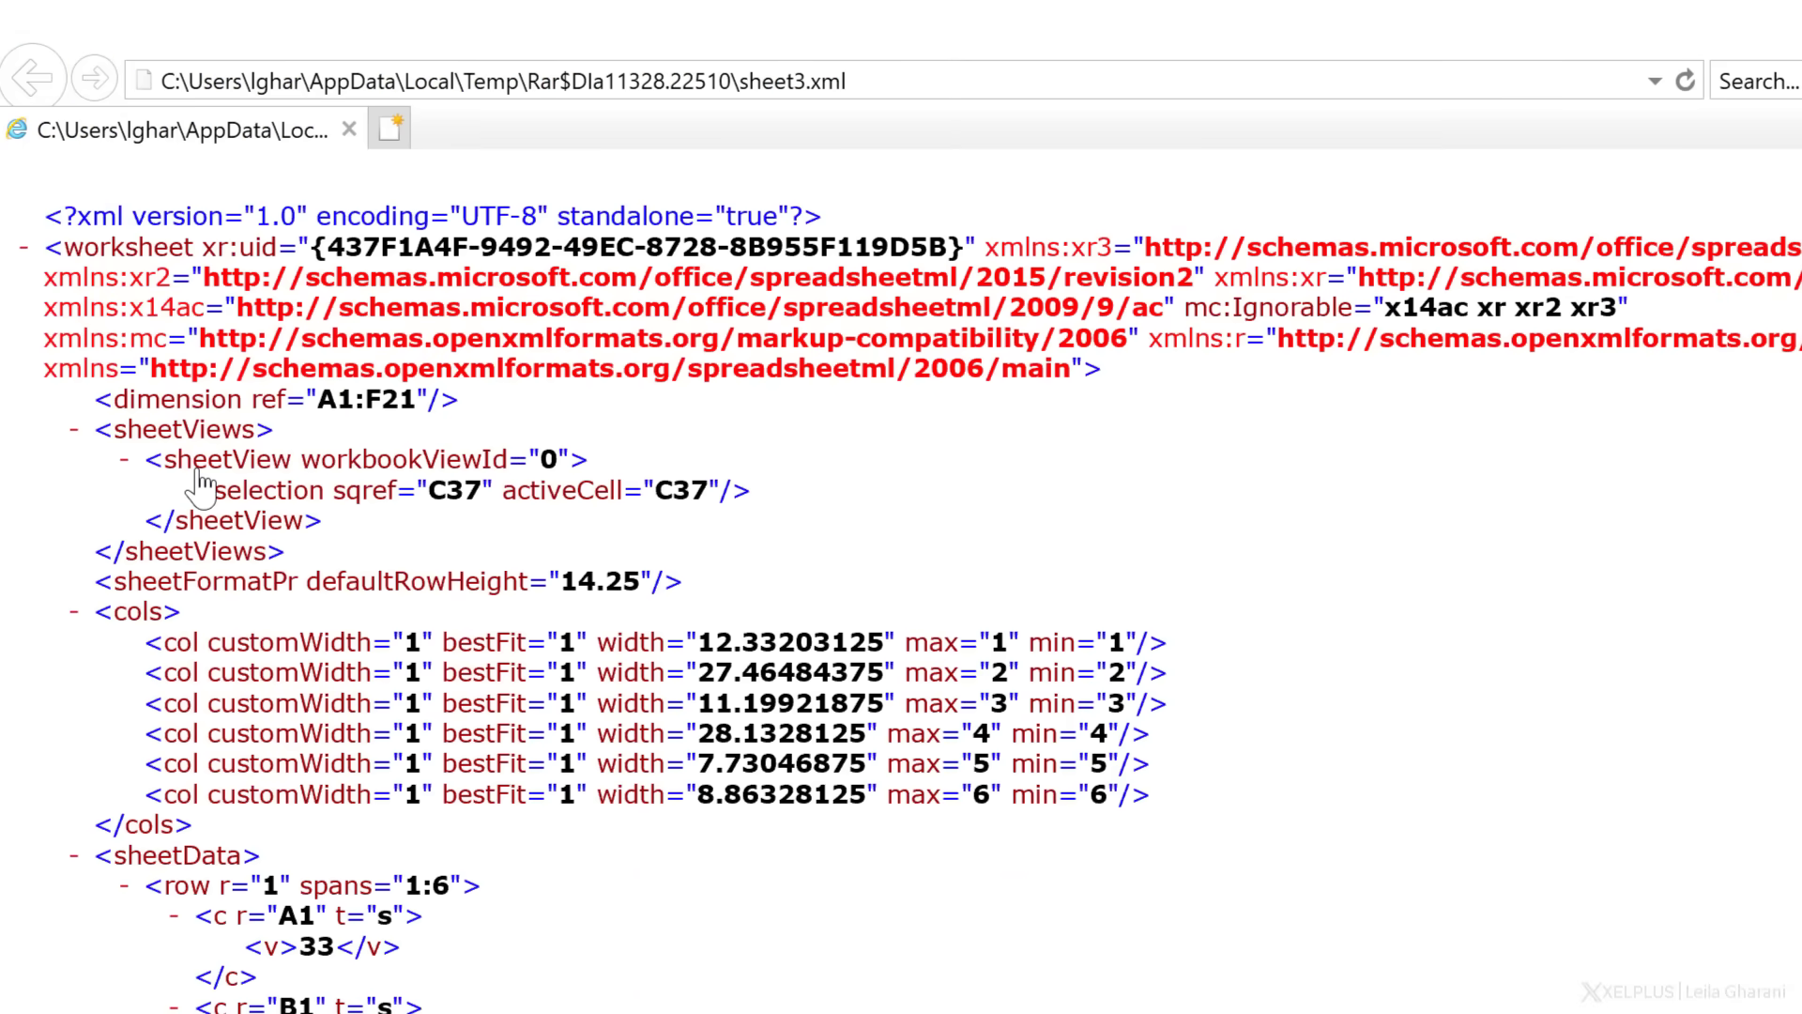
key("ctrl+f")
type("protec")
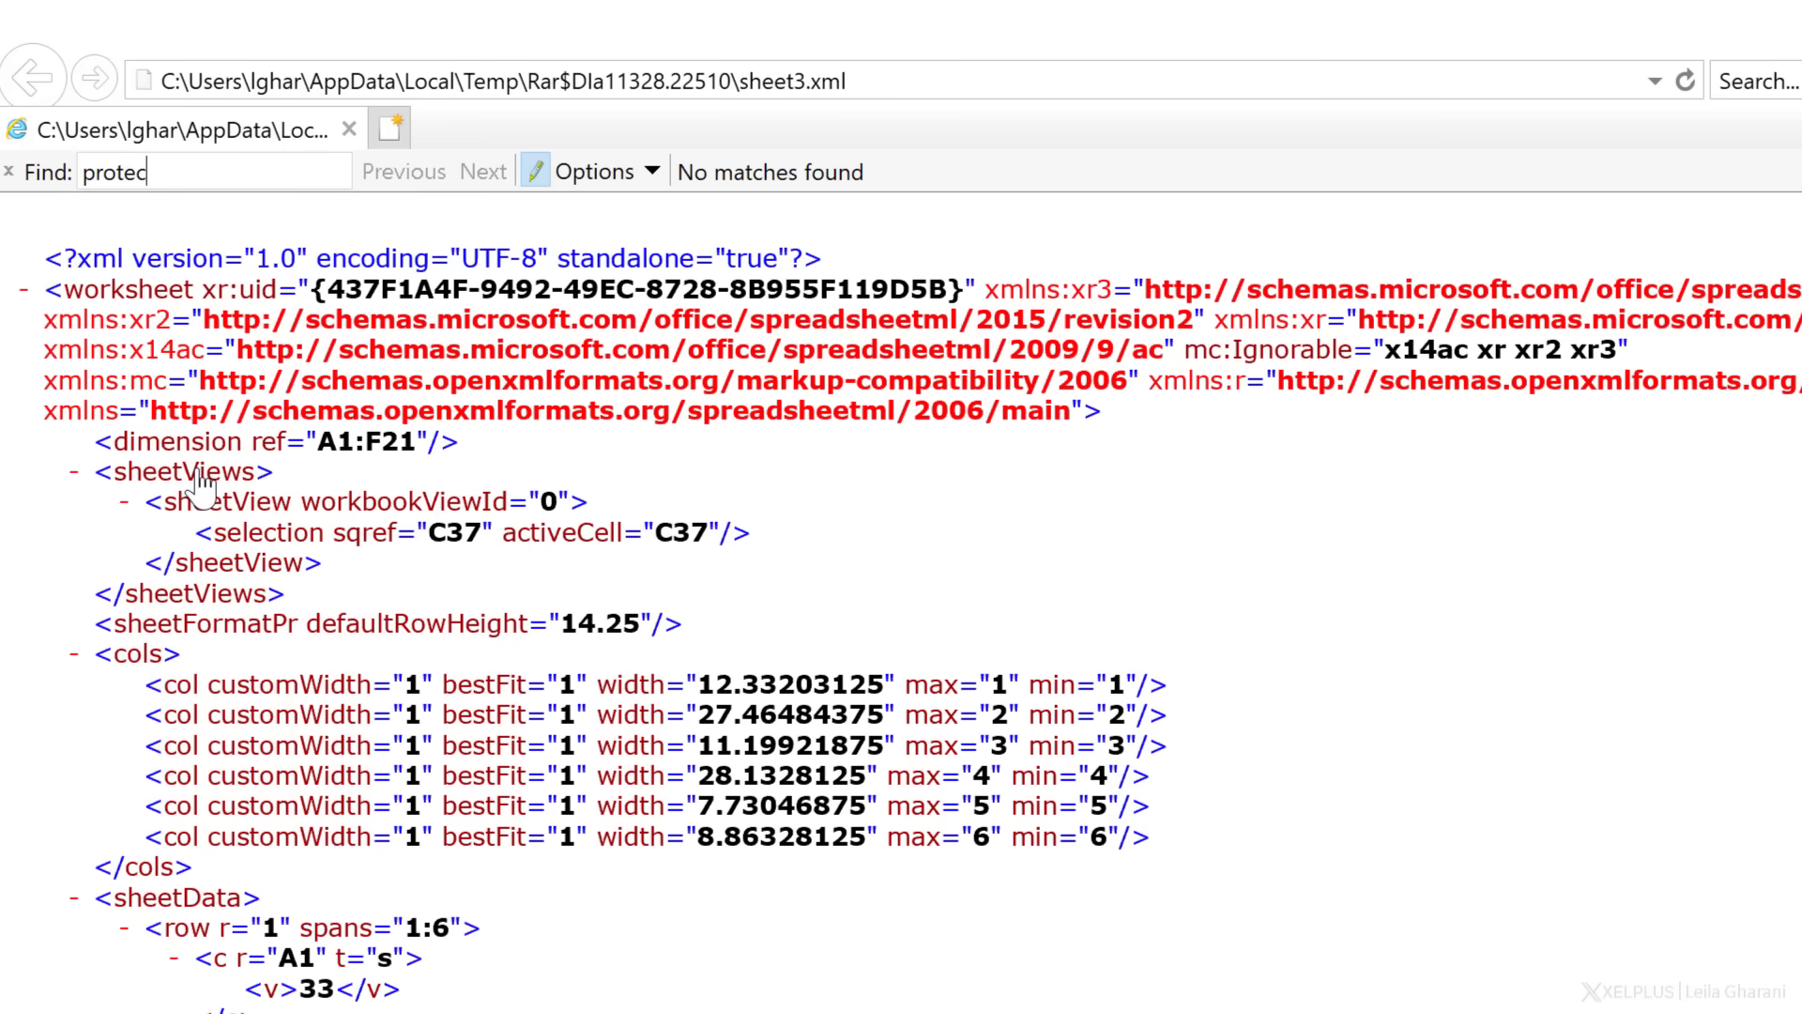
type("t")
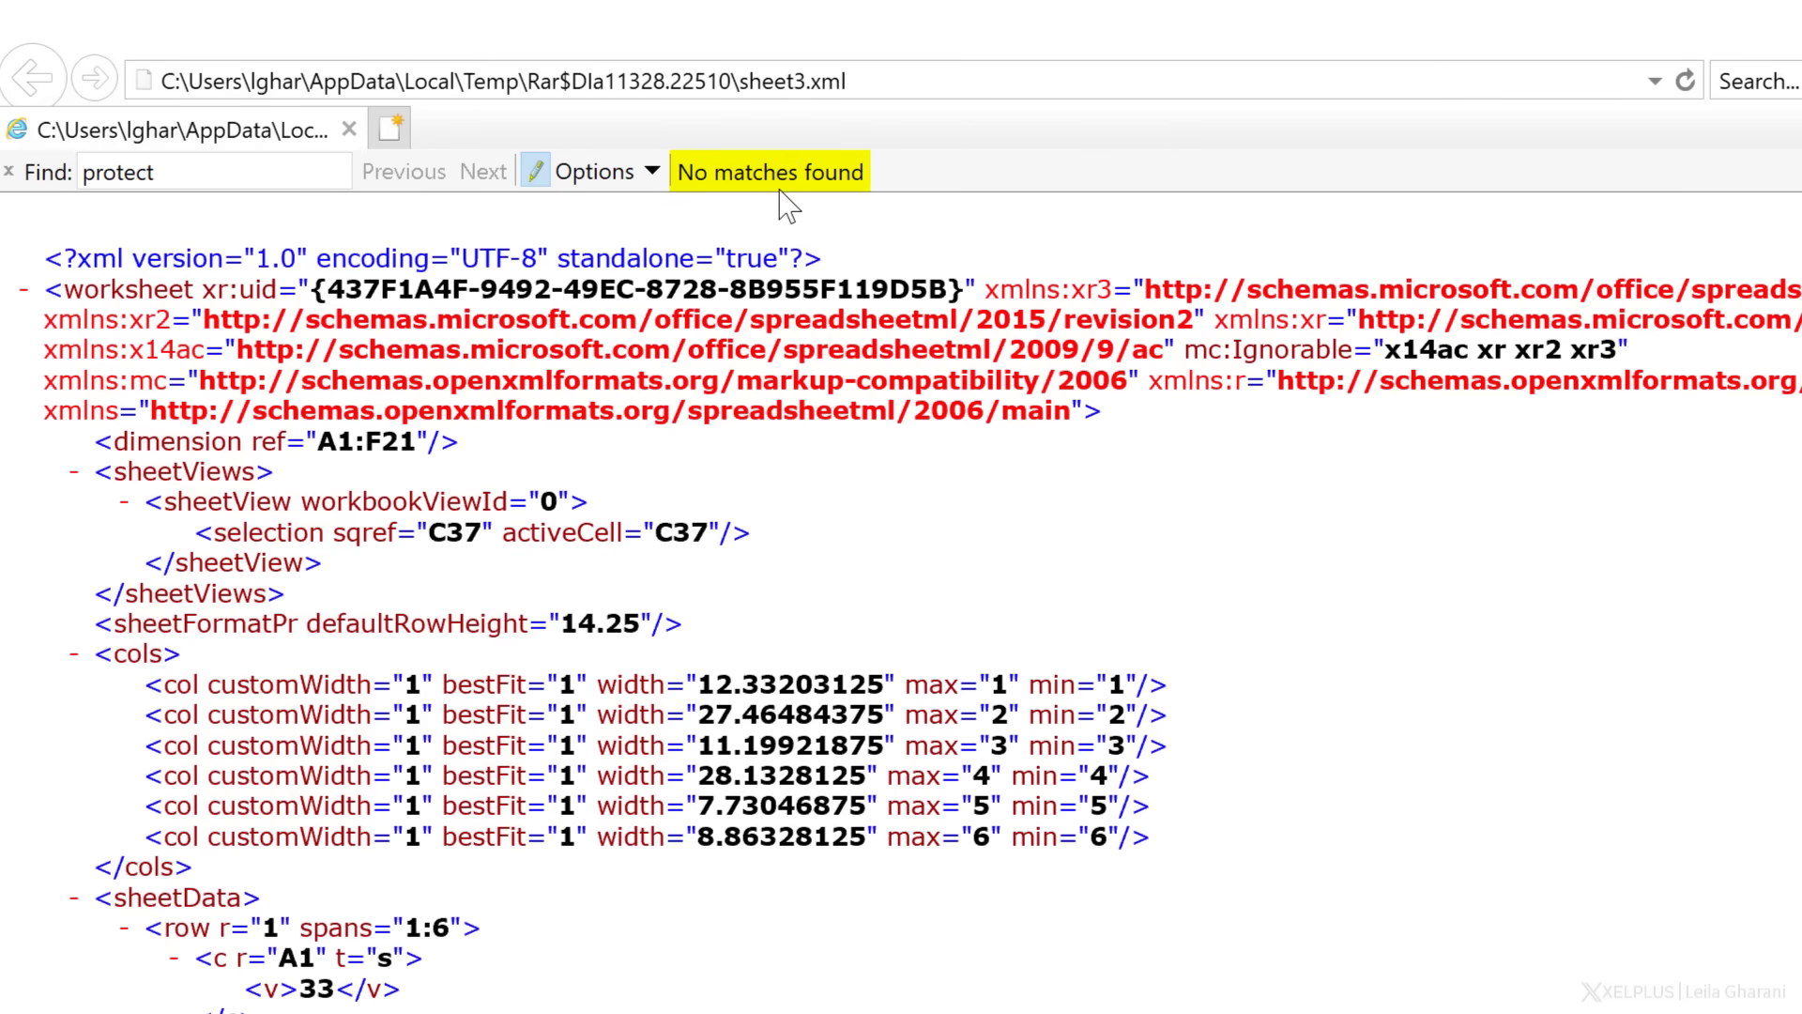
Copy sheet2.xml from the archive onto the desktop and bring up its context menu.
key("alt+F4")
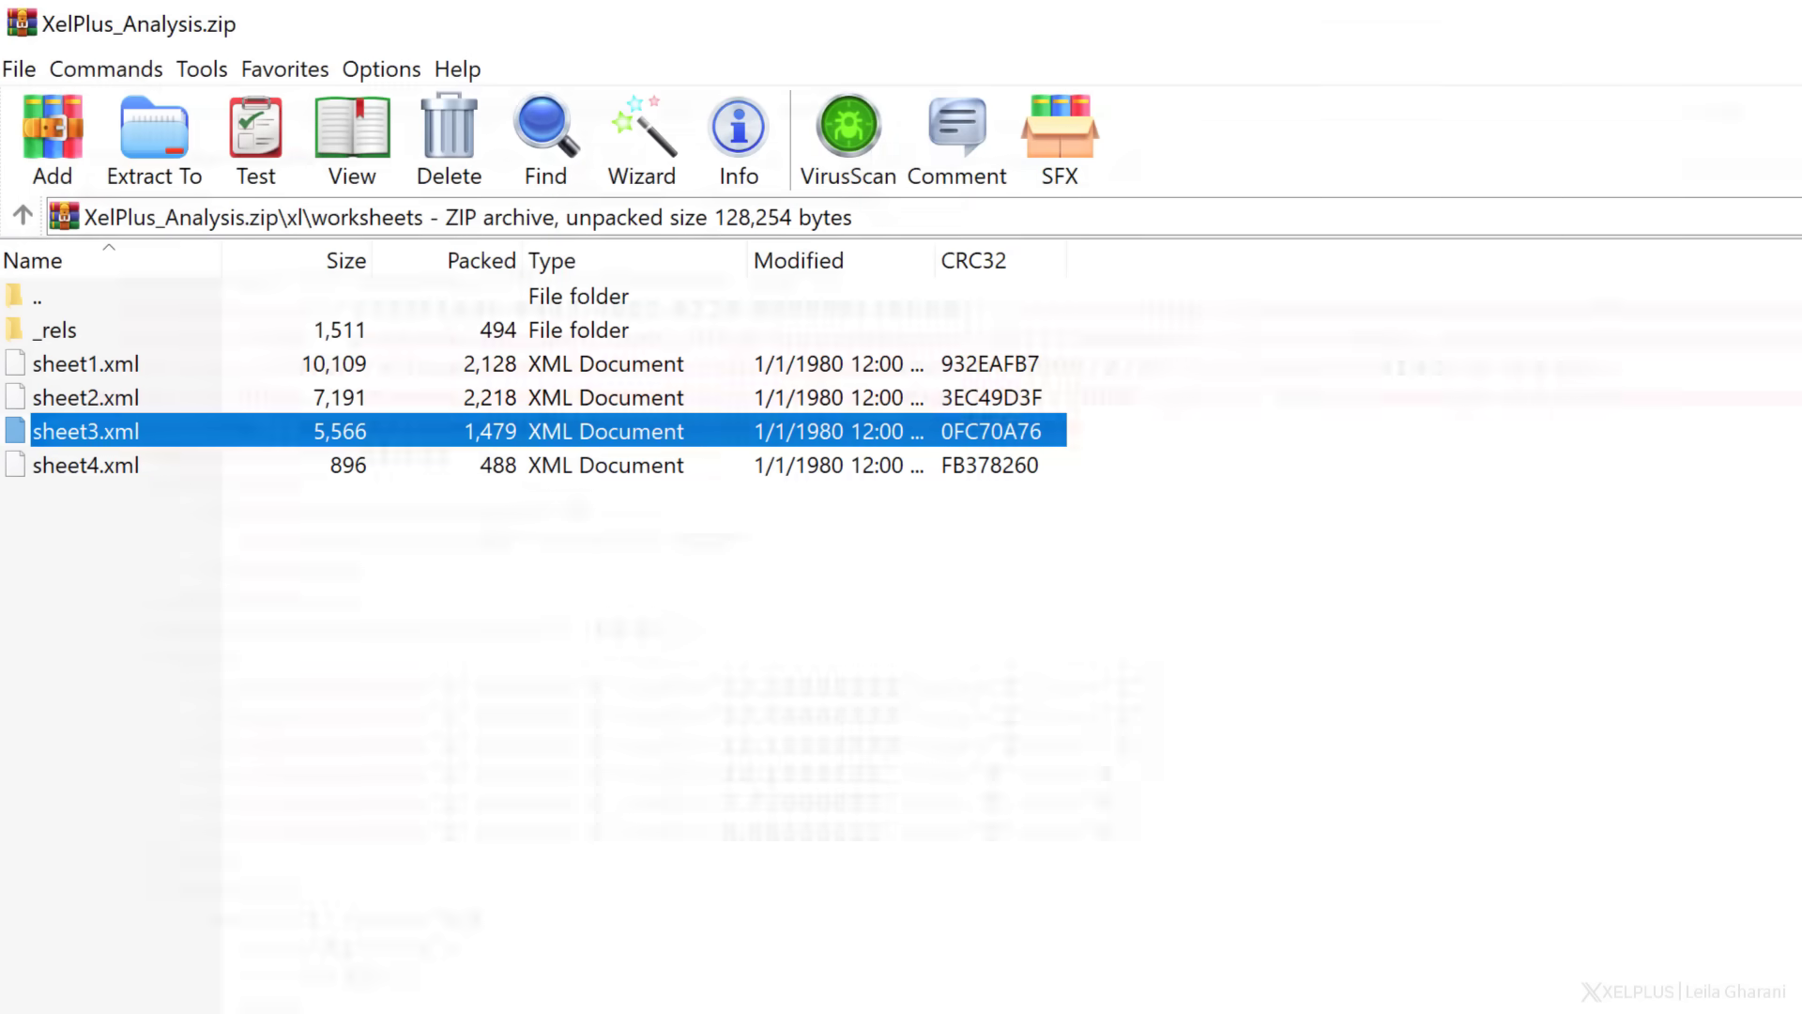
left_click(82, 403)
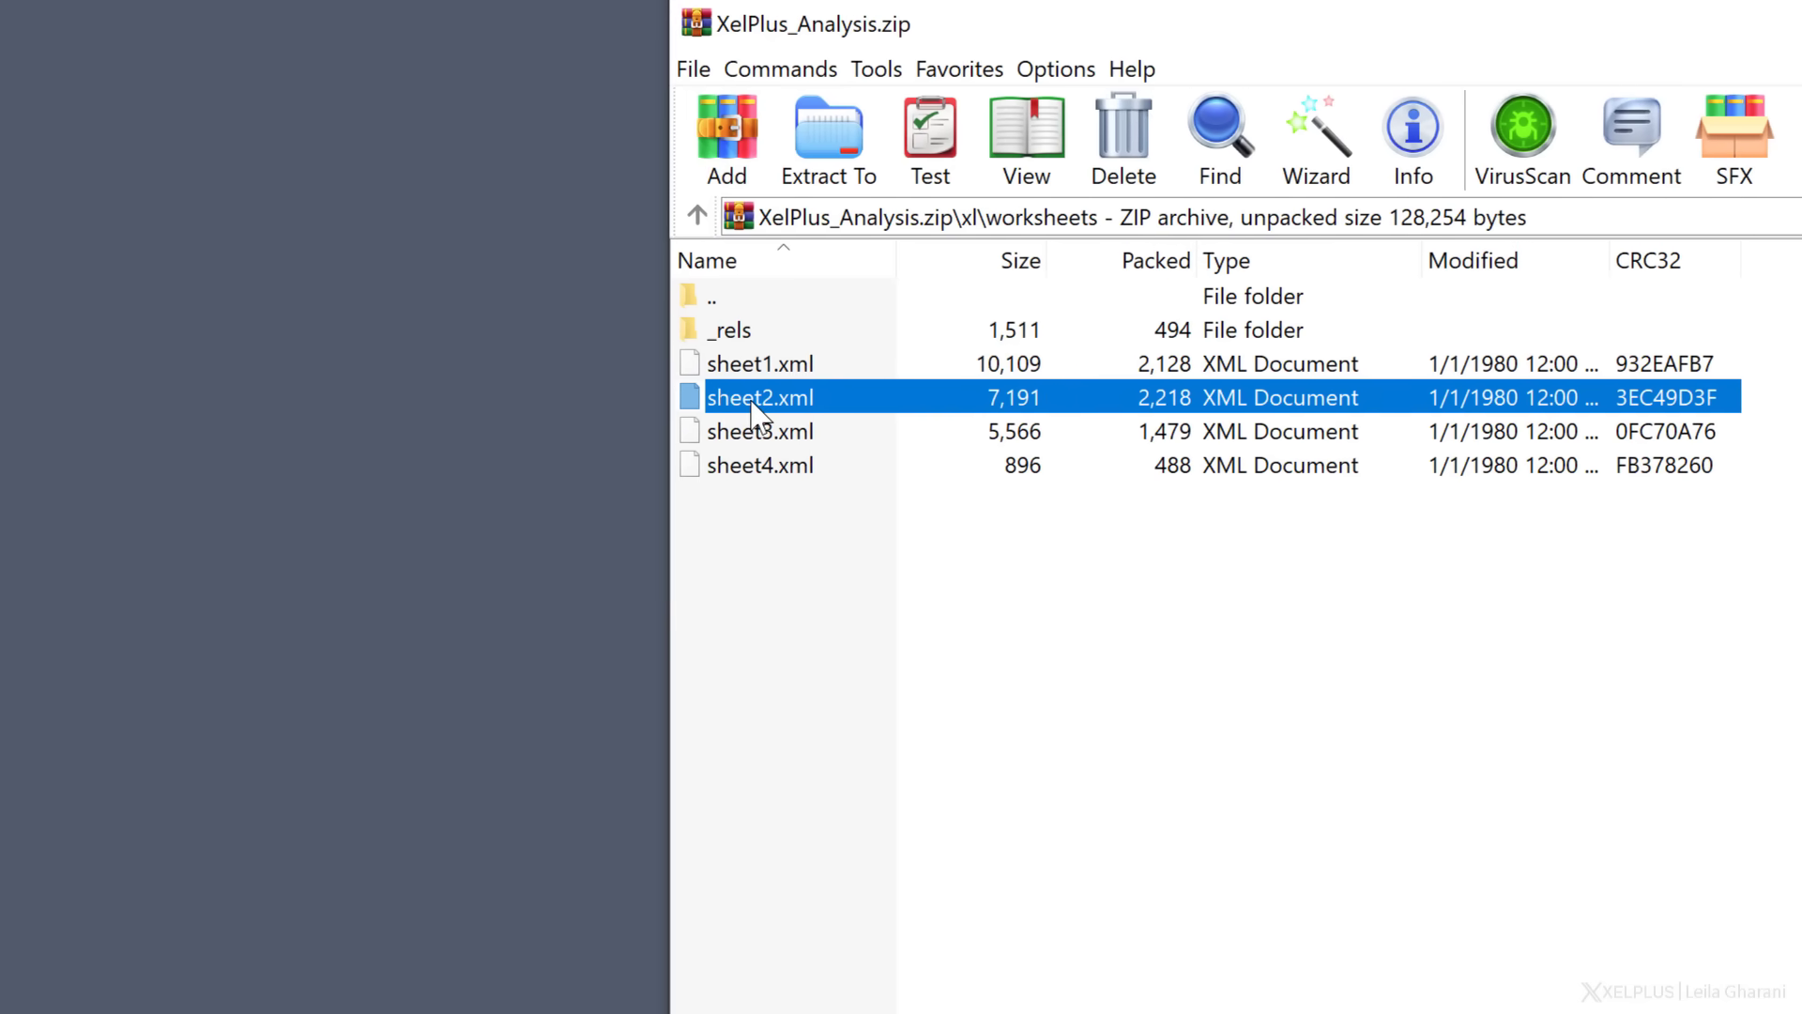
left_click_drag(752, 403, 531, 410)
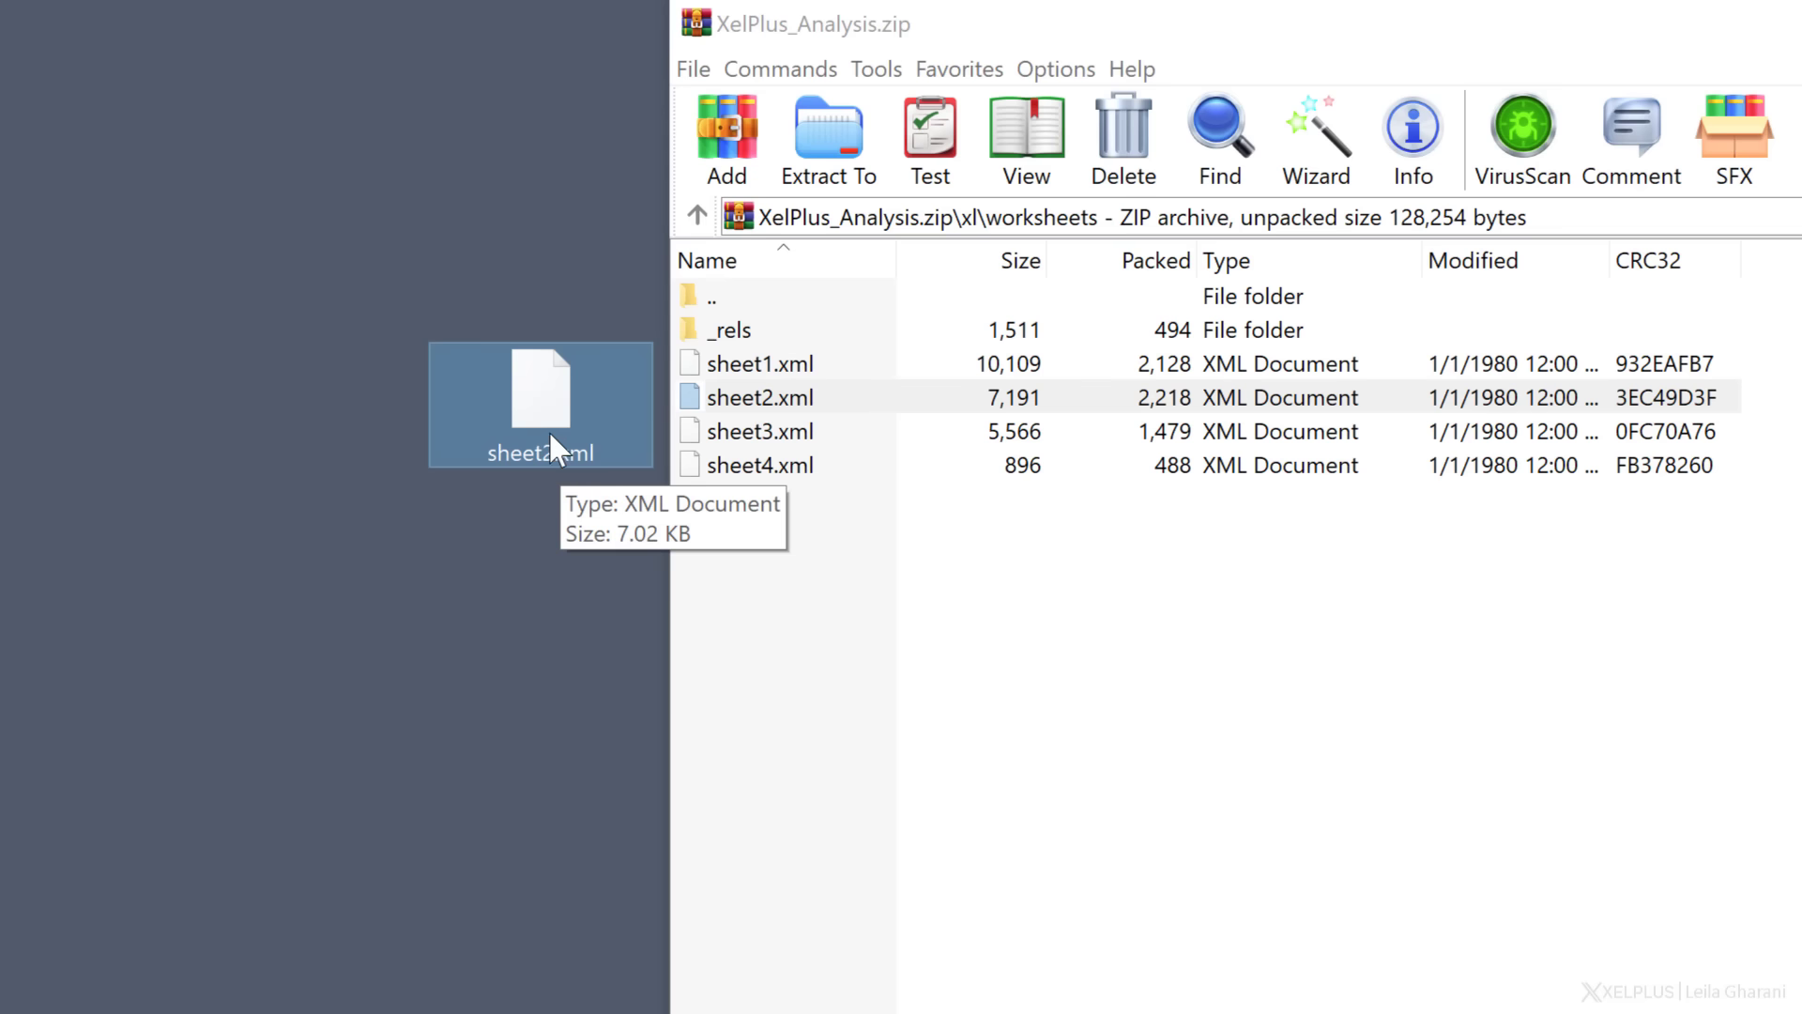
right_click(549, 419)
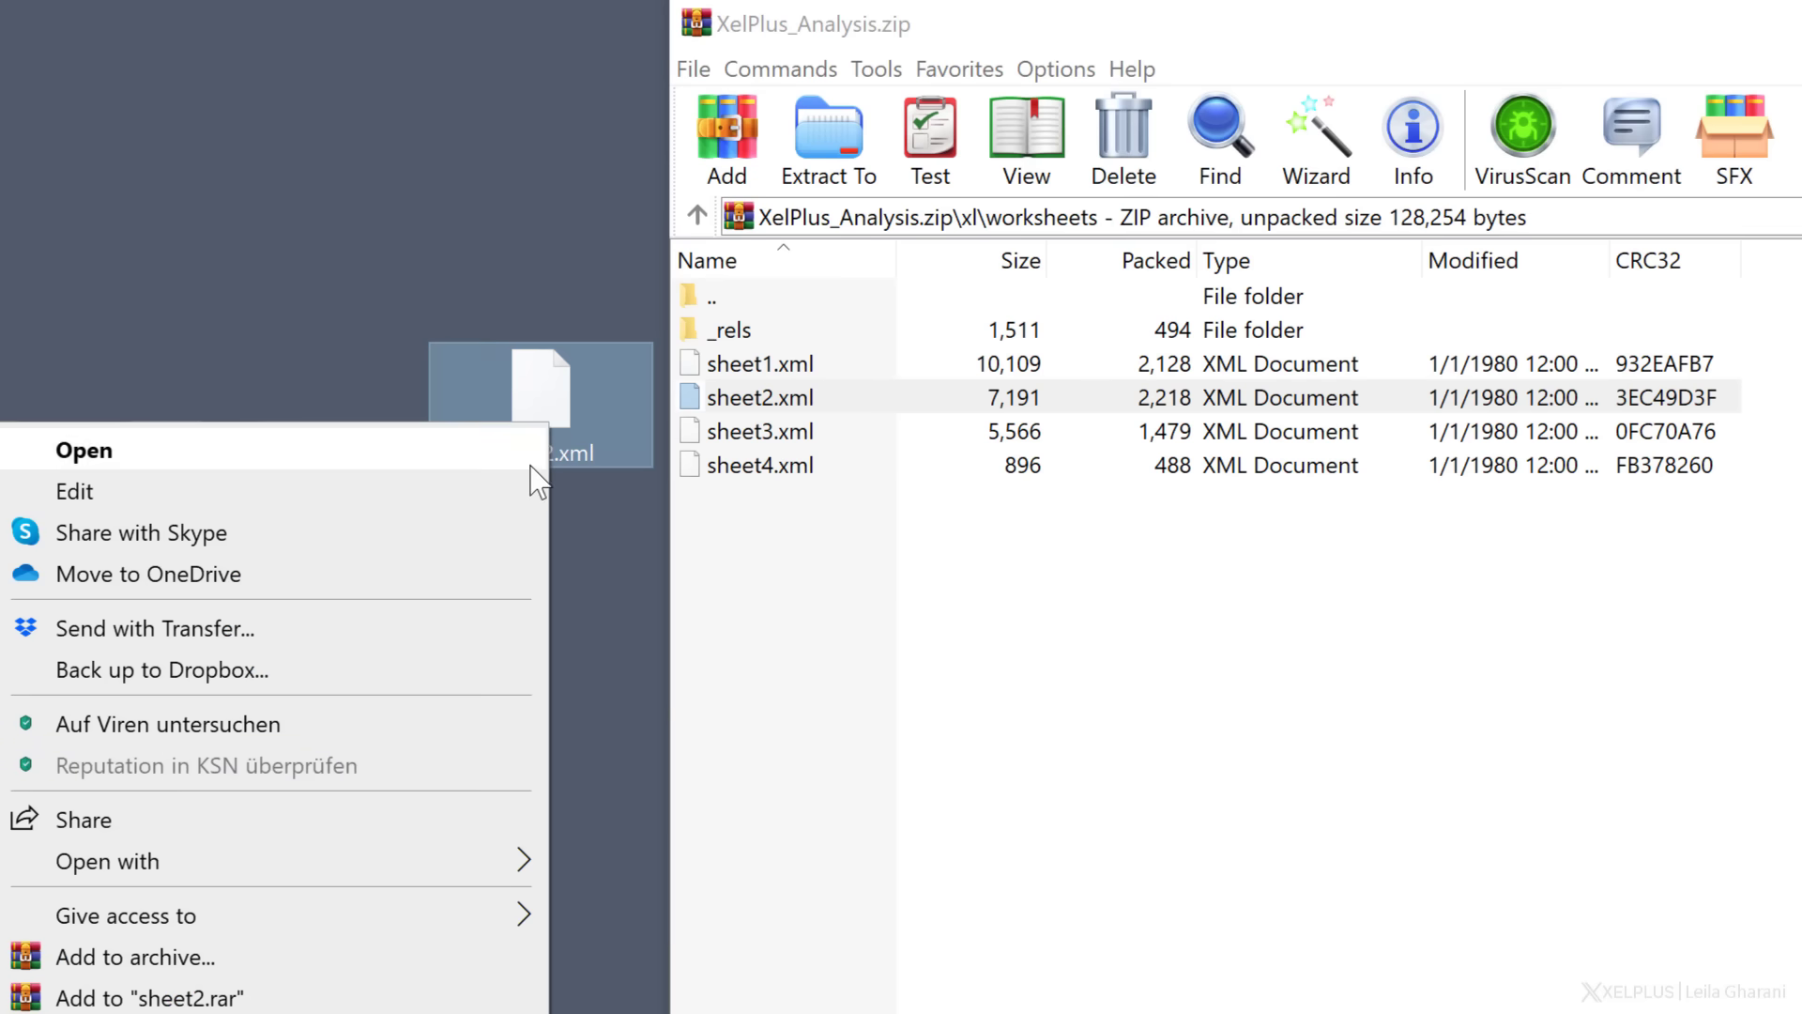
mouse_move(107, 859)
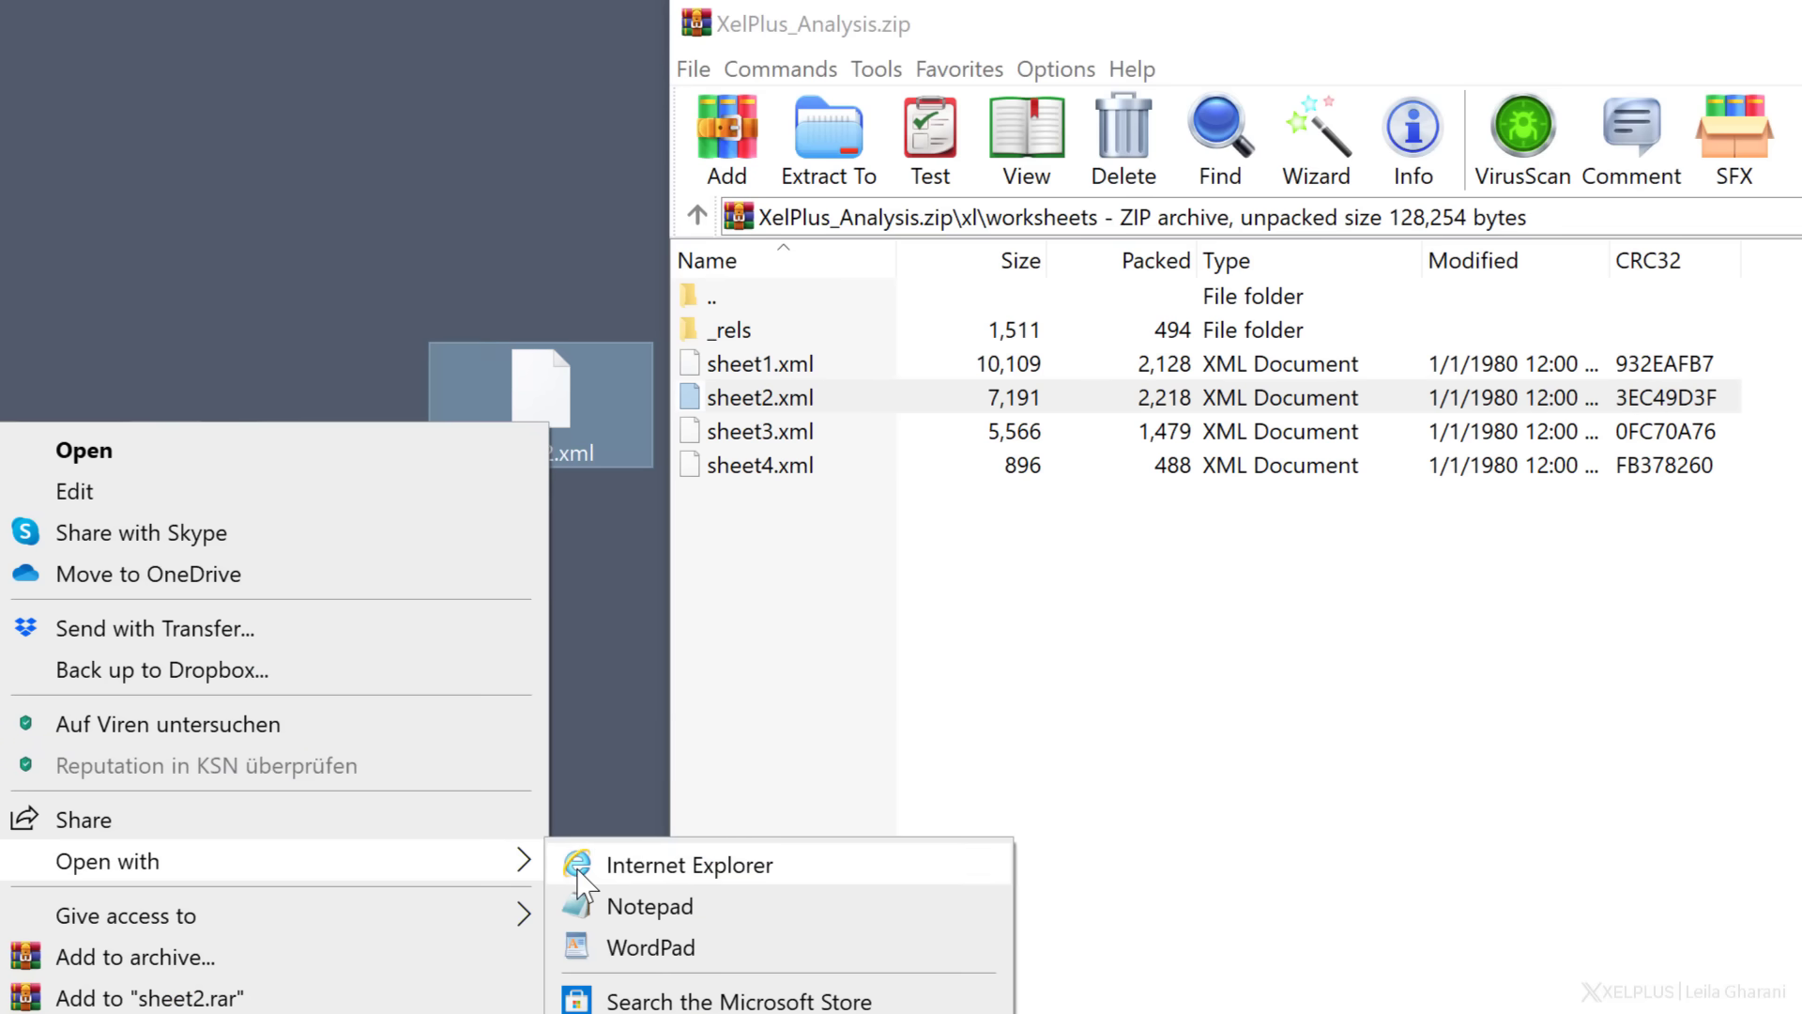
Open the desktop sheet2.xml in Notepad and place the cursor before the found sheetProtection element.
left_click(650, 906)
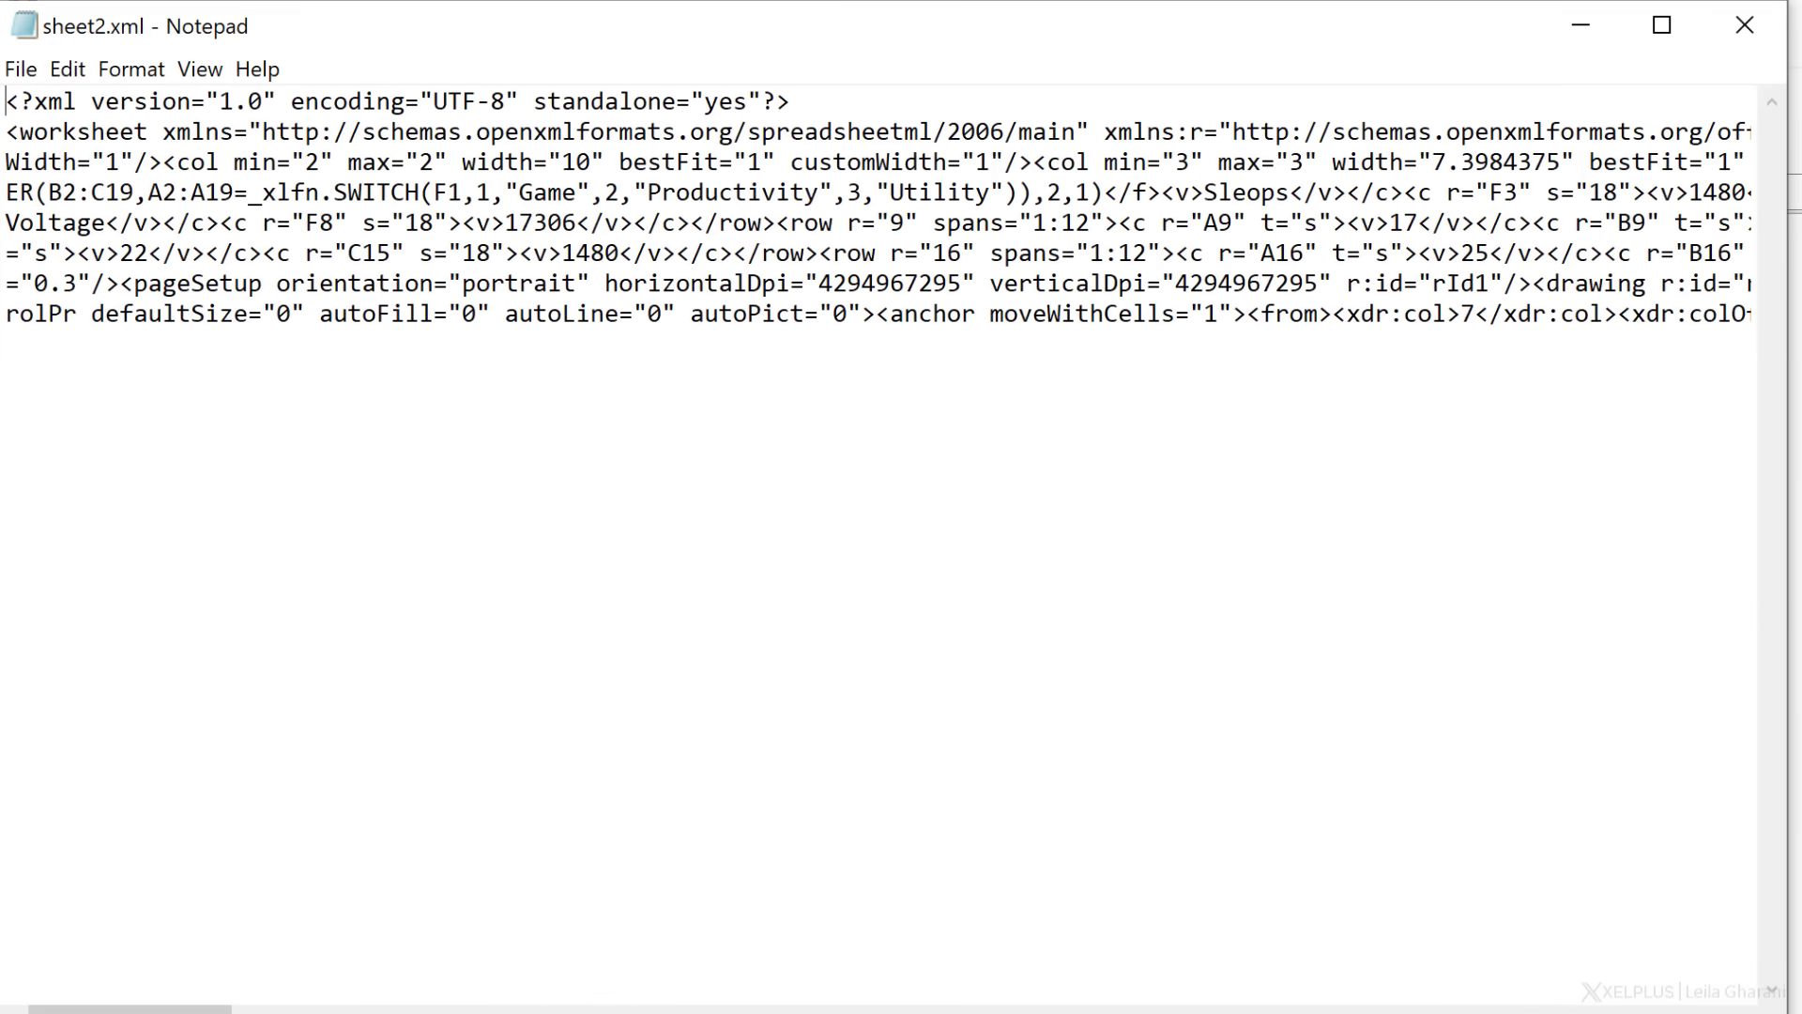
key("ctrl+f")
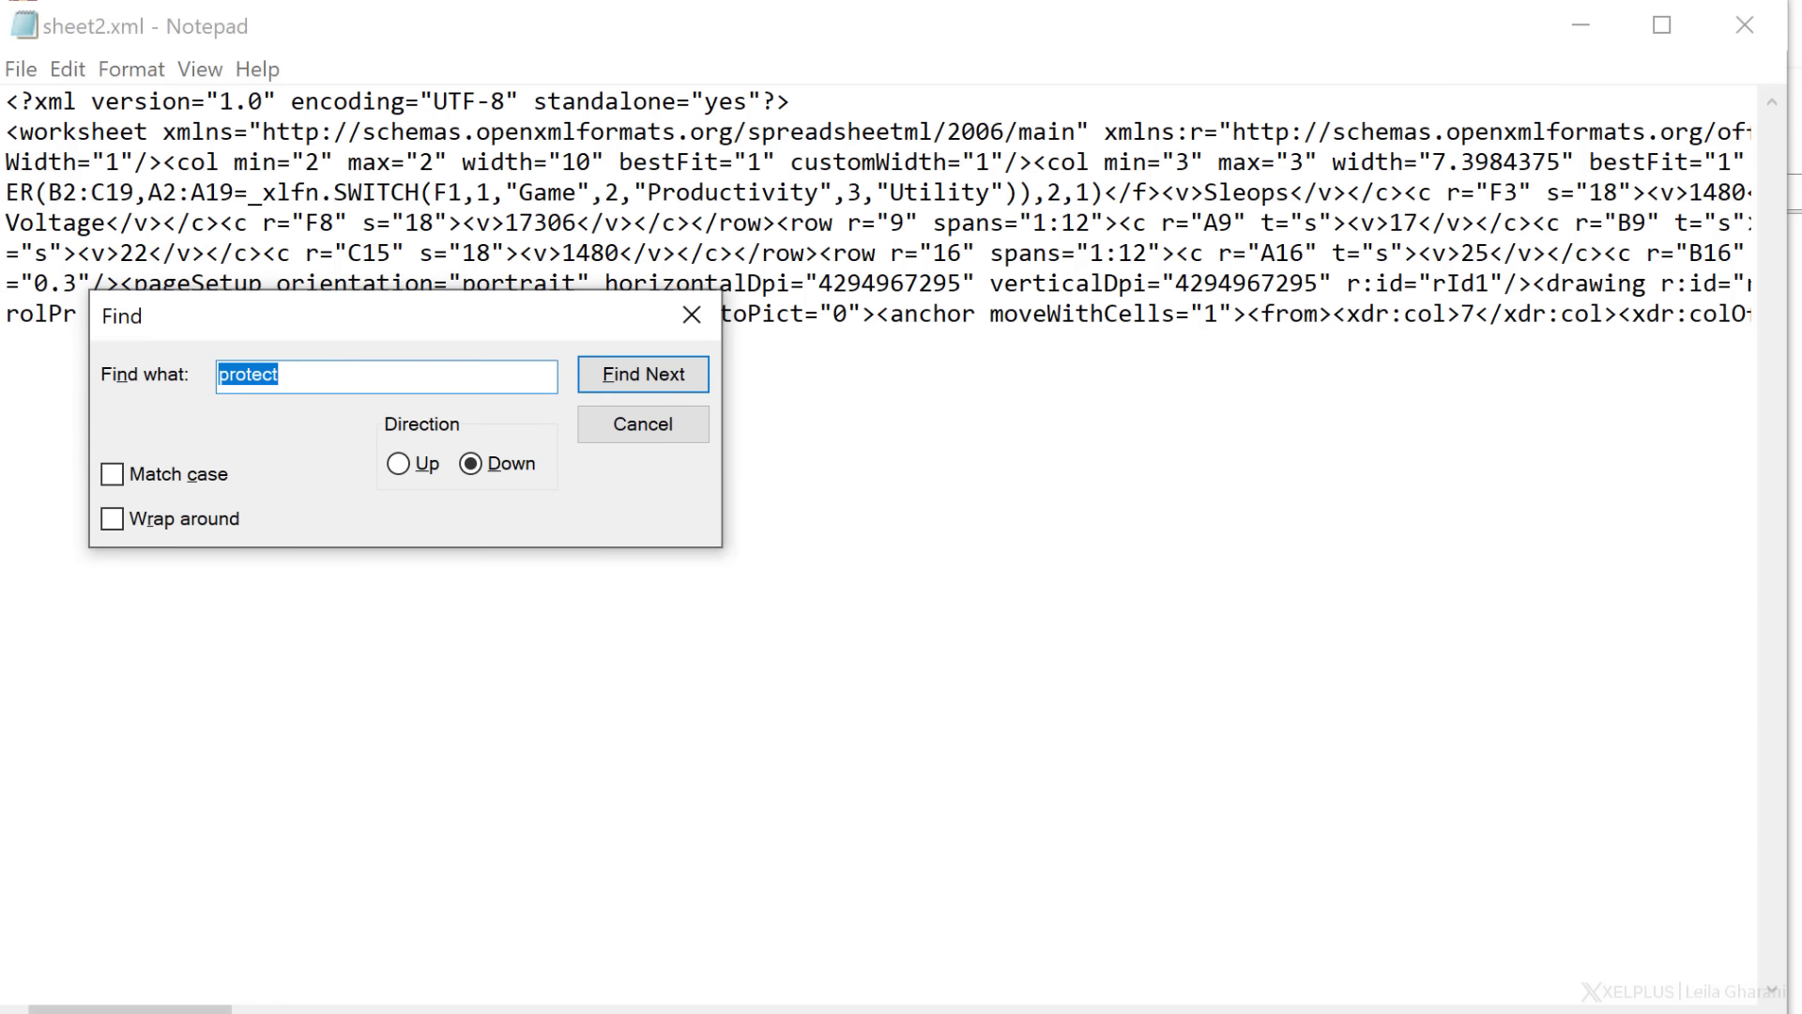
key("Return")
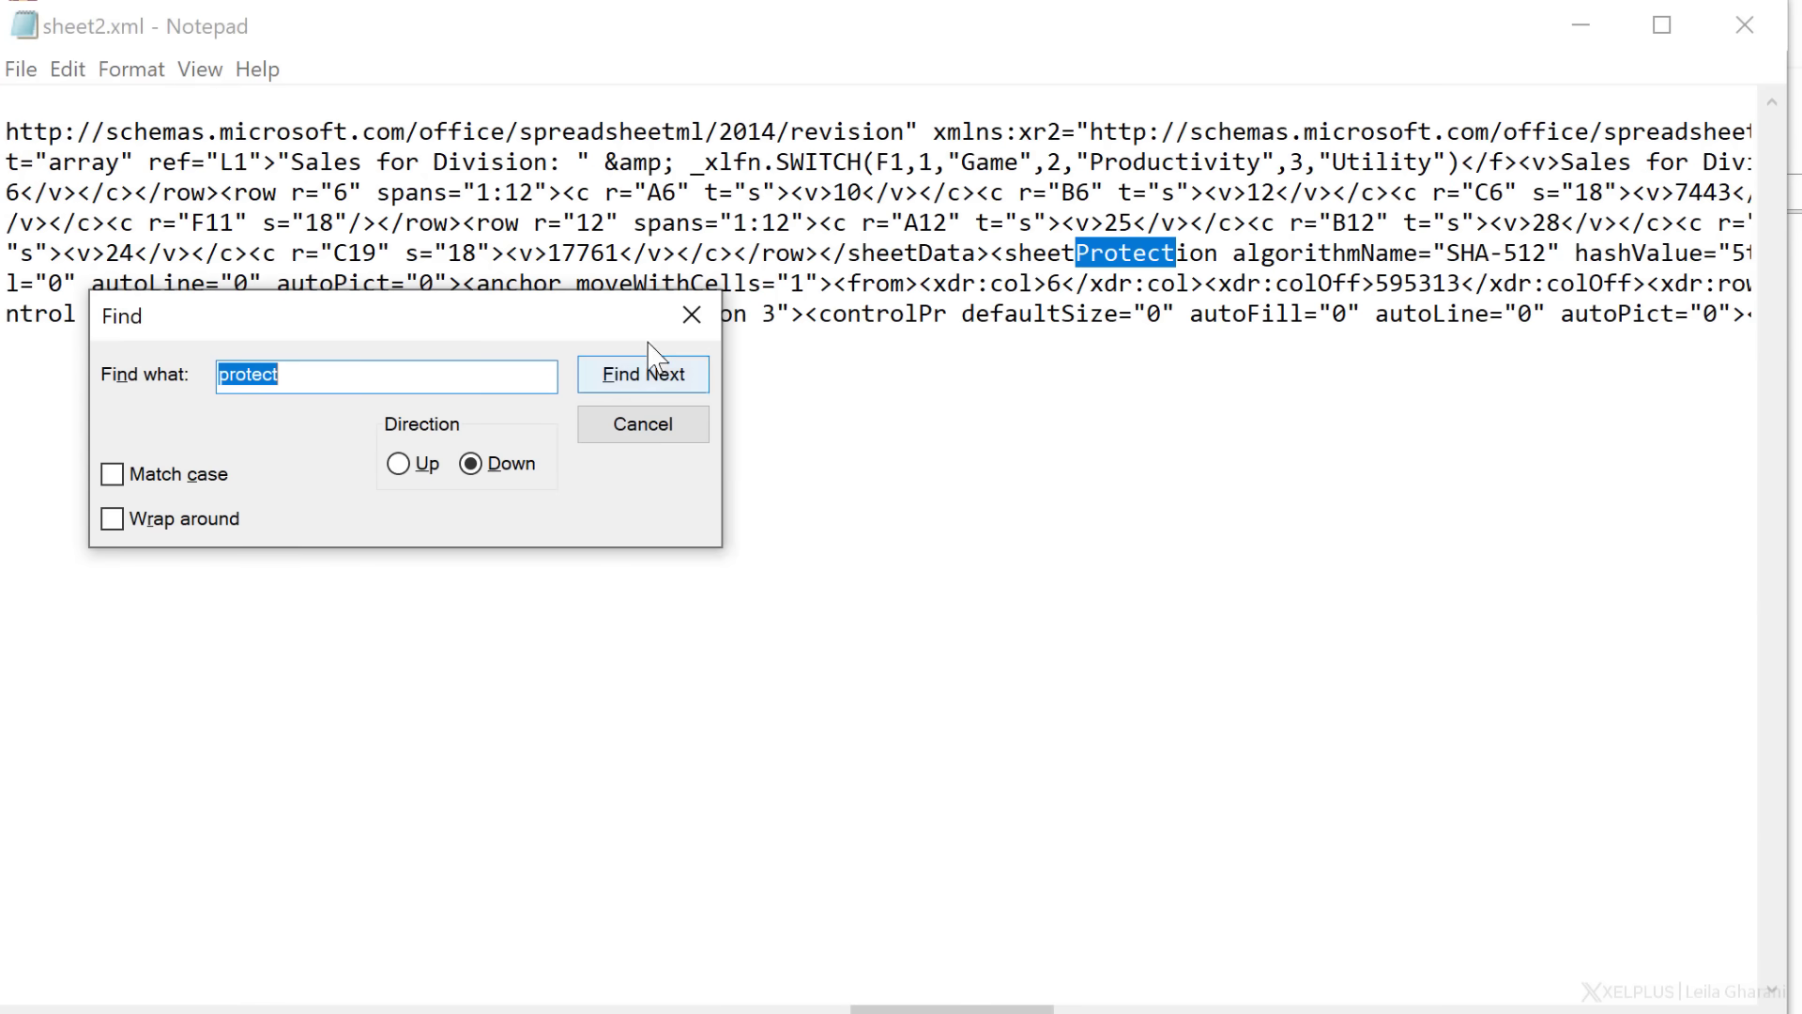
left_click(692, 315)
left_click(994, 256)
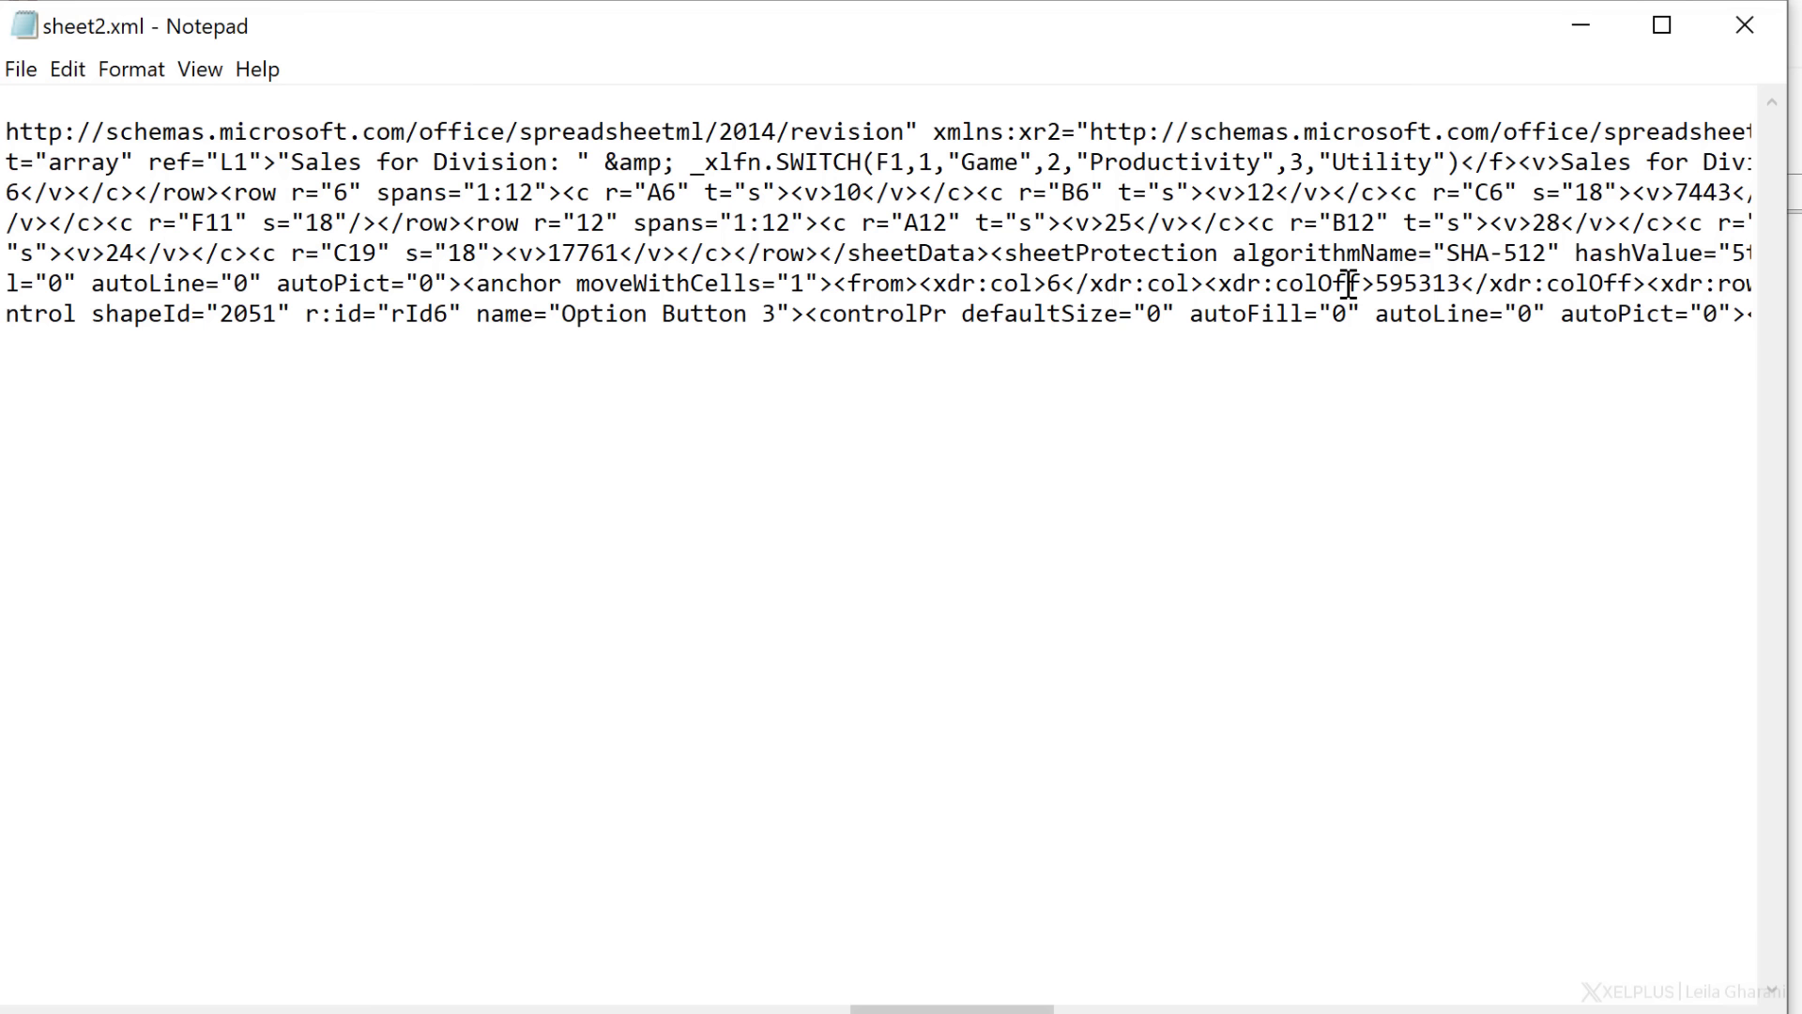
Delete the entire <sheetProtection …/> tag, then close Notepad saving the file.
key("shift+Right")
key("shift+Right")
key("shift+Right")
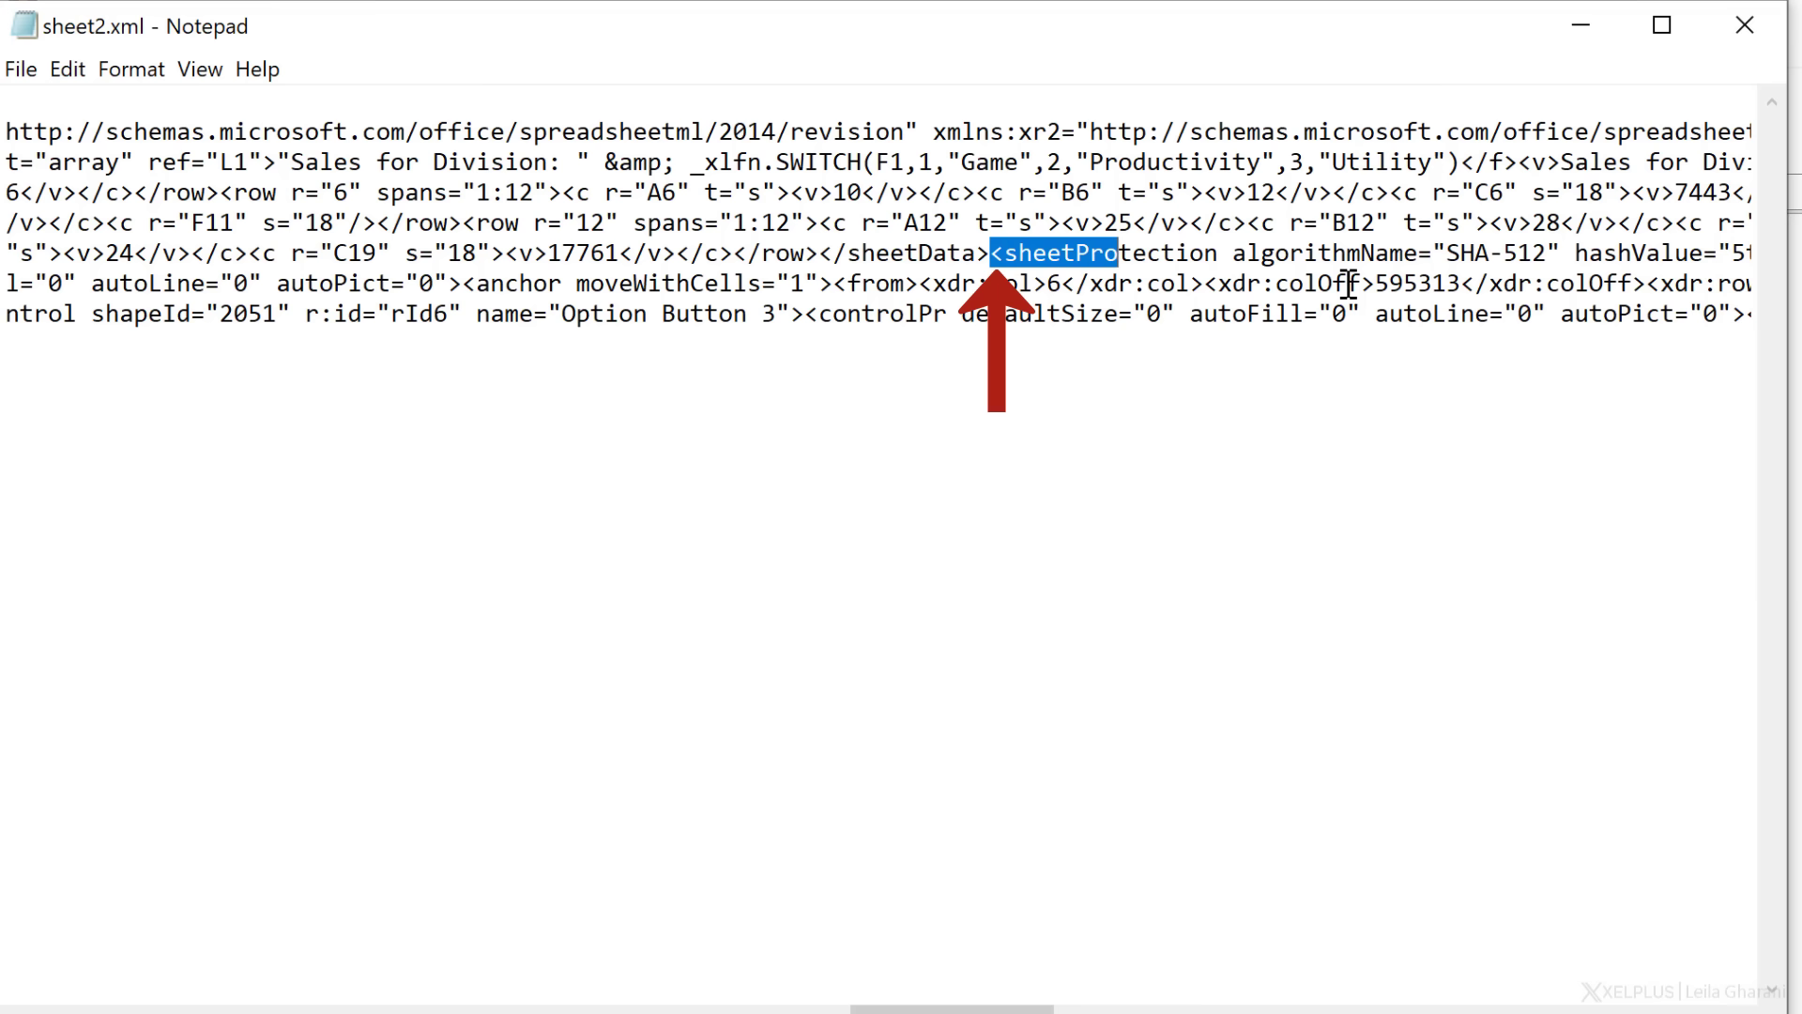
key("shift+Right")
key("shift+Right")
key("shift+Right")
key("shift+Right")
key("shift+Right")
key("shift+Right")
key("shift+Right")
key("shift+Right")
key("shift+Right")
key("shift+Right")
key("shift+Right")
key("shift+Right")
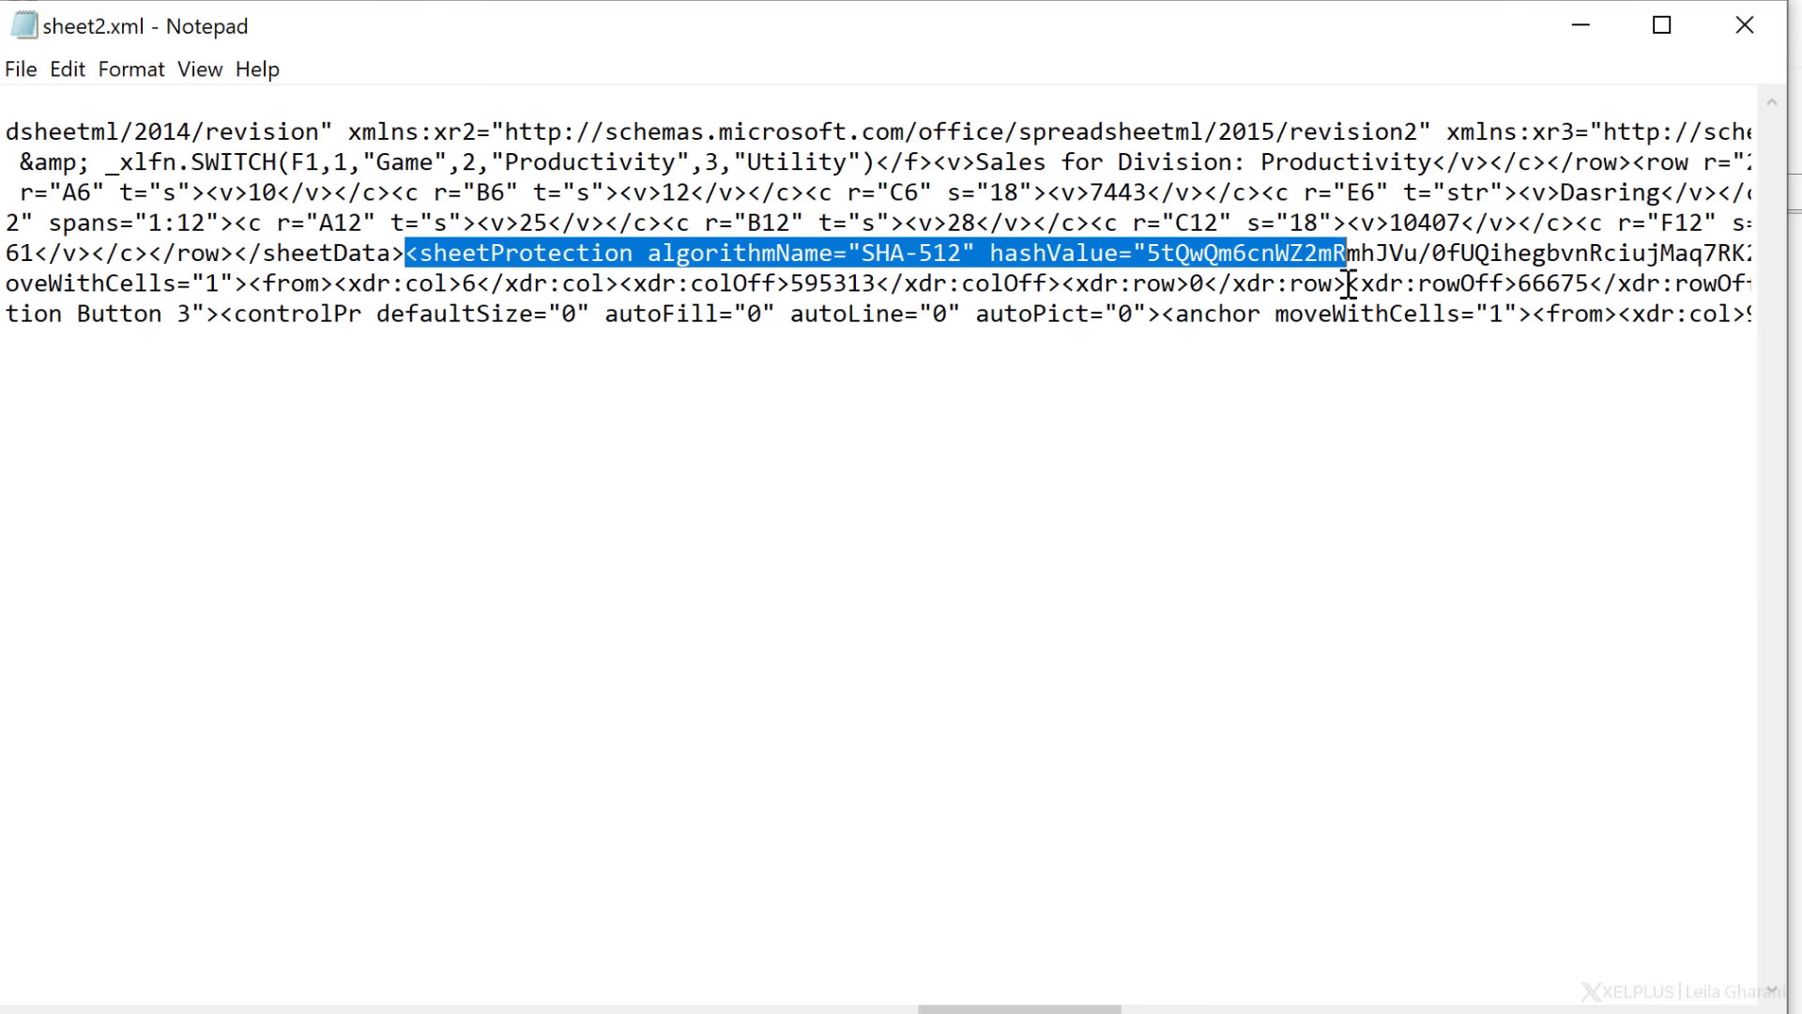
key("shift+Right")
key("shift+Right")
key("shift+Right")
key("shift+Right")
key("shift+Right")
key("shift+Right")
key("shift+Right")
key("shift+Right")
key("shift+Right")
key("shift+Right")
key("shift+Right")
key("shift+Right")
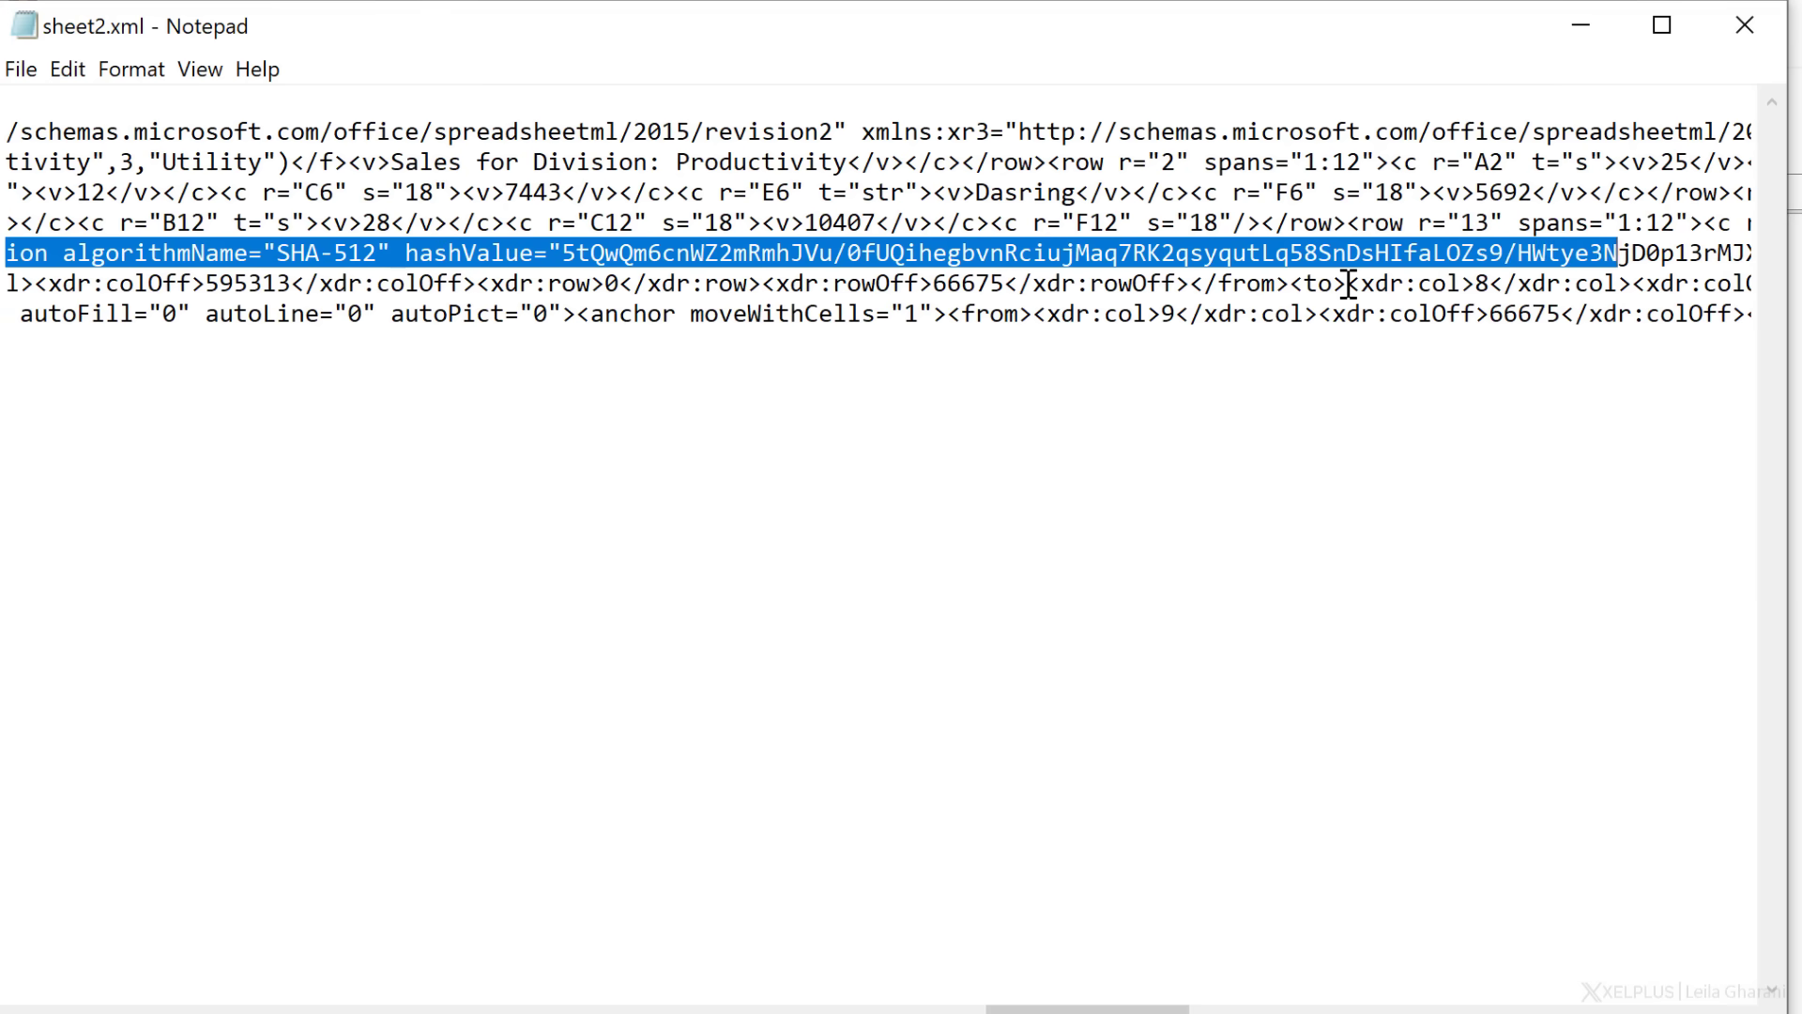
key("shift+Right")
key("shift+Right")
key("shift+Right")
key("shift+Right")
key("shift+Right")
key("shift+Right")
key("shift+Right")
key("shift+Right")
key("shift+Right")
key("shift+Right")
key("shift+Right")
key("shift+Right")
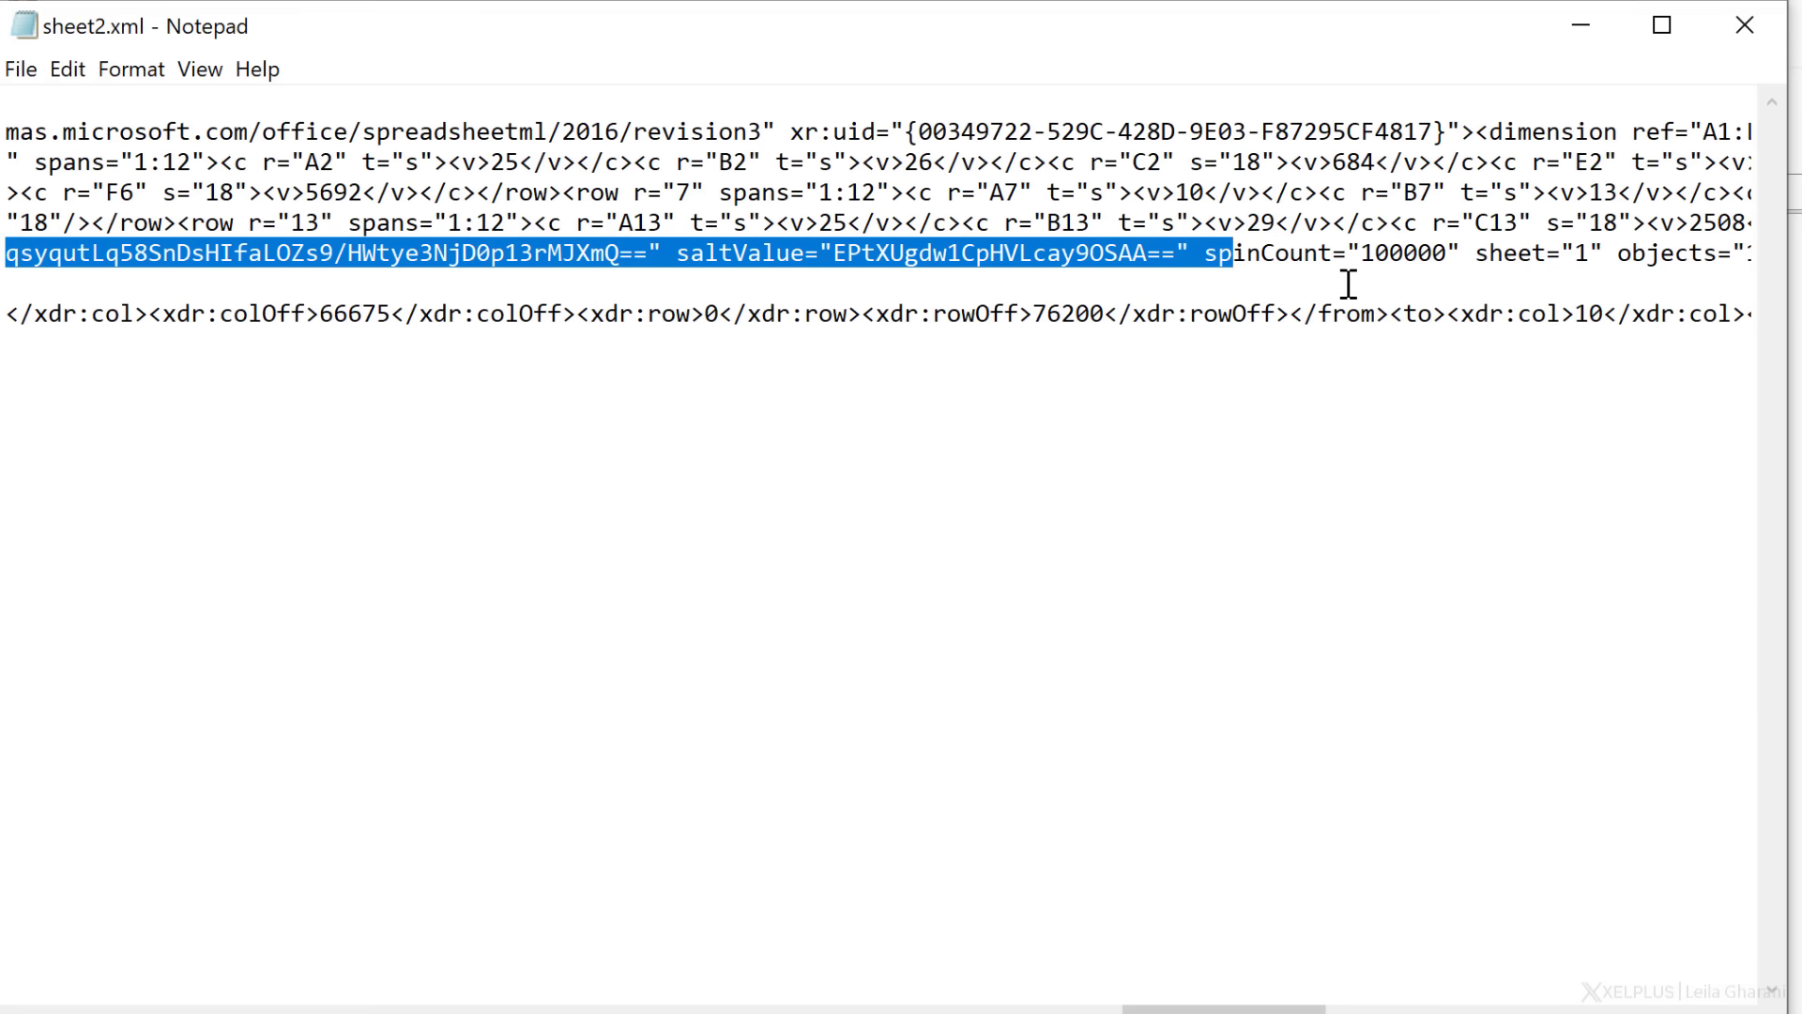
key("shift+Right")
key("shift+Right")
key("shift+Right")
key("shift+Right")
key("shift+Right")
key("shift+Right")
key("shift+Right")
key("shift+Right")
key("shift+Right")
key("shift+Right")
key("shift+Right")
key("shift+Right")
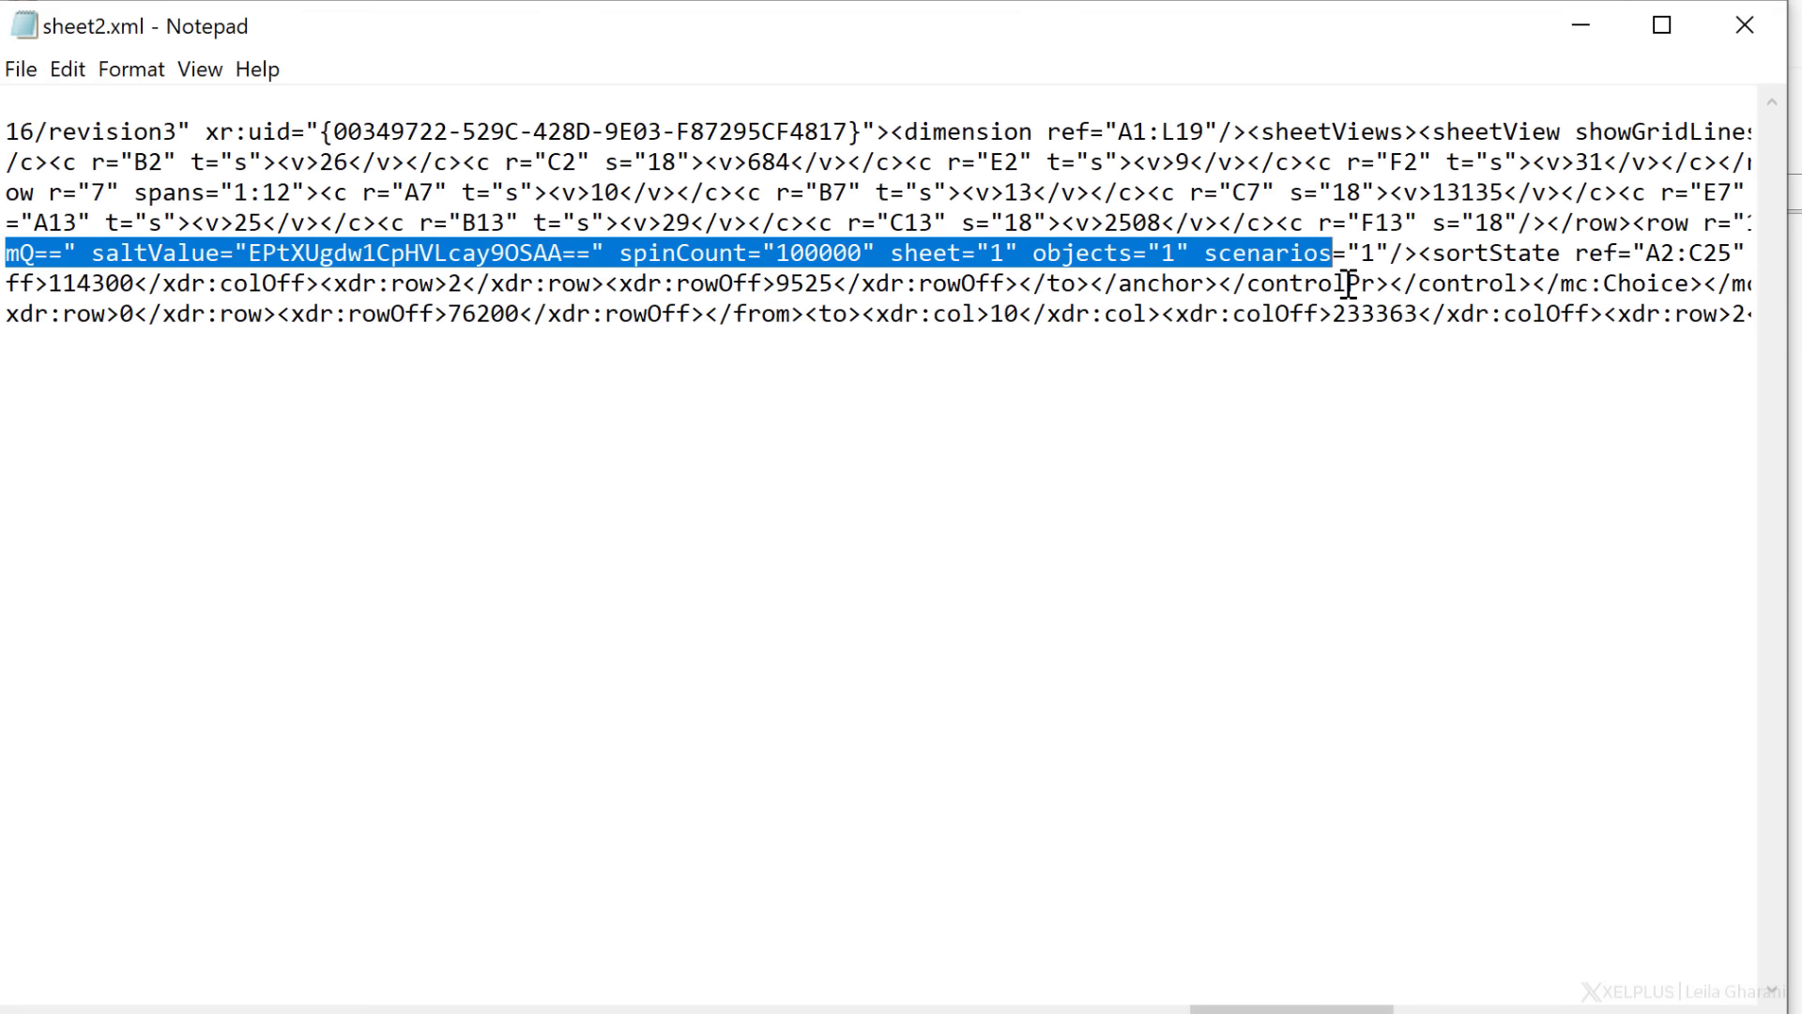
key("shift+Right")
key("shift+Right")
key("shift+Right")
key("shift+Right")
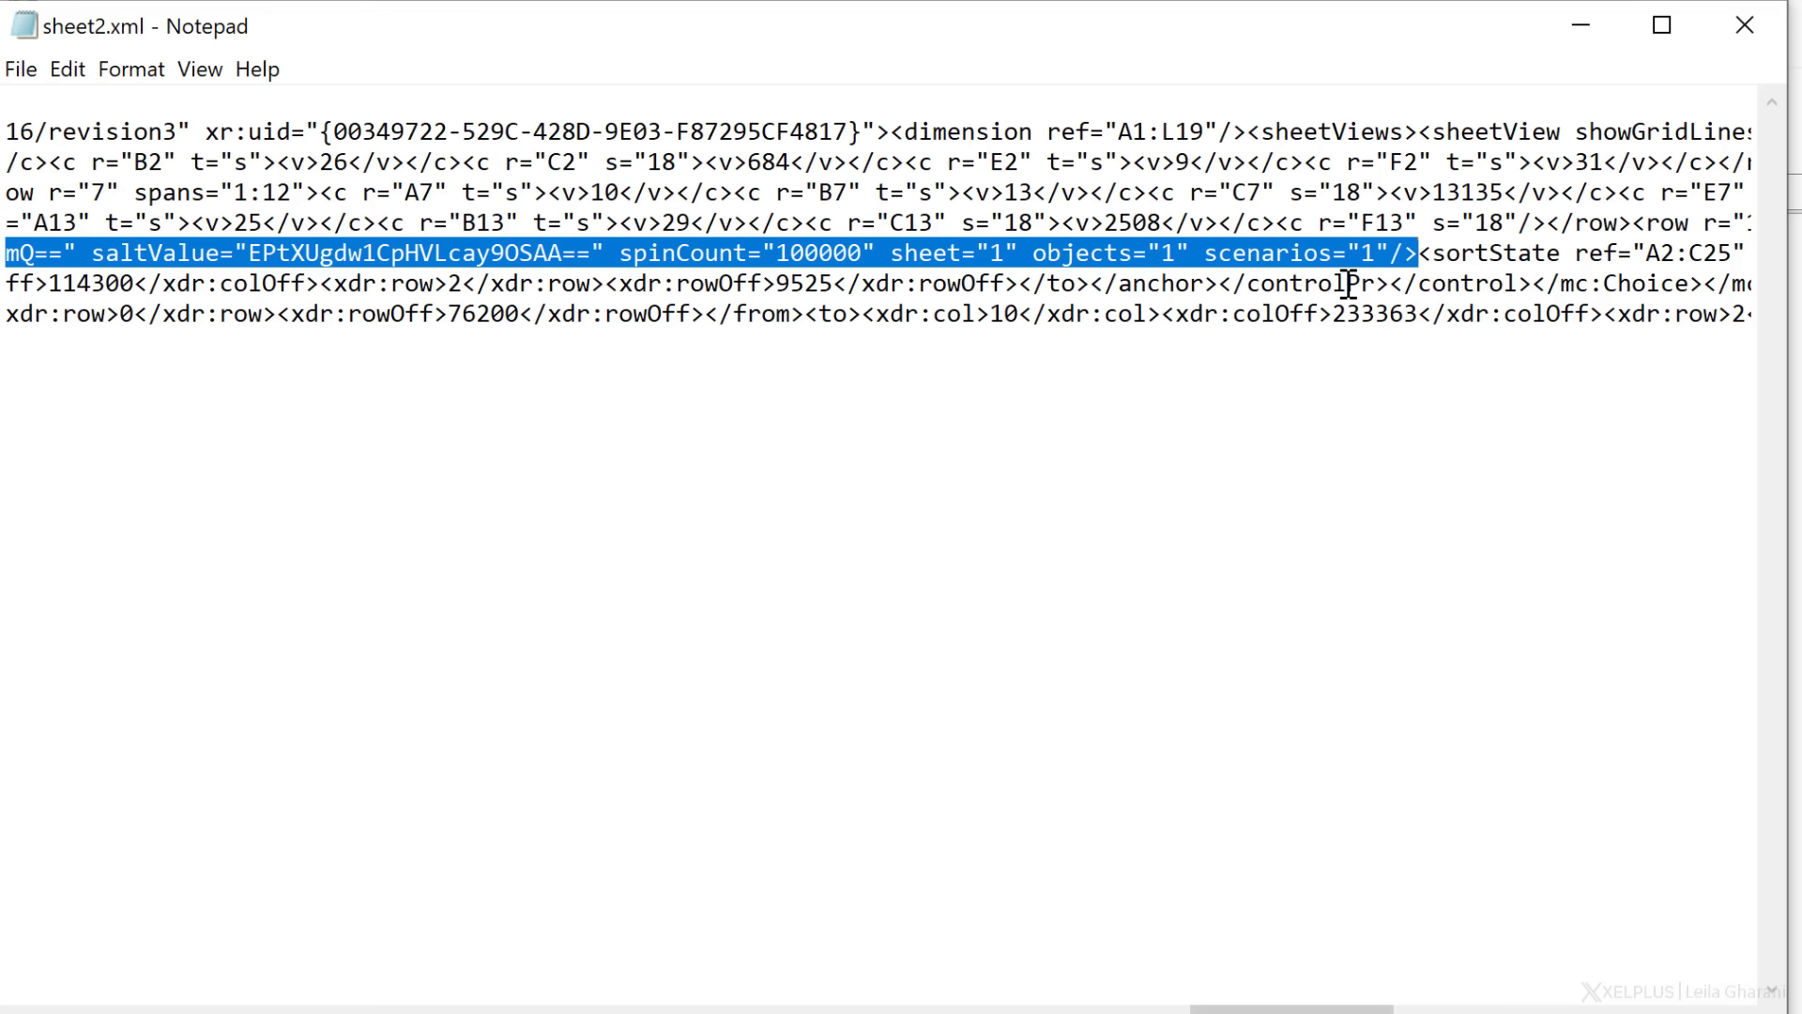
key("BackSpace")
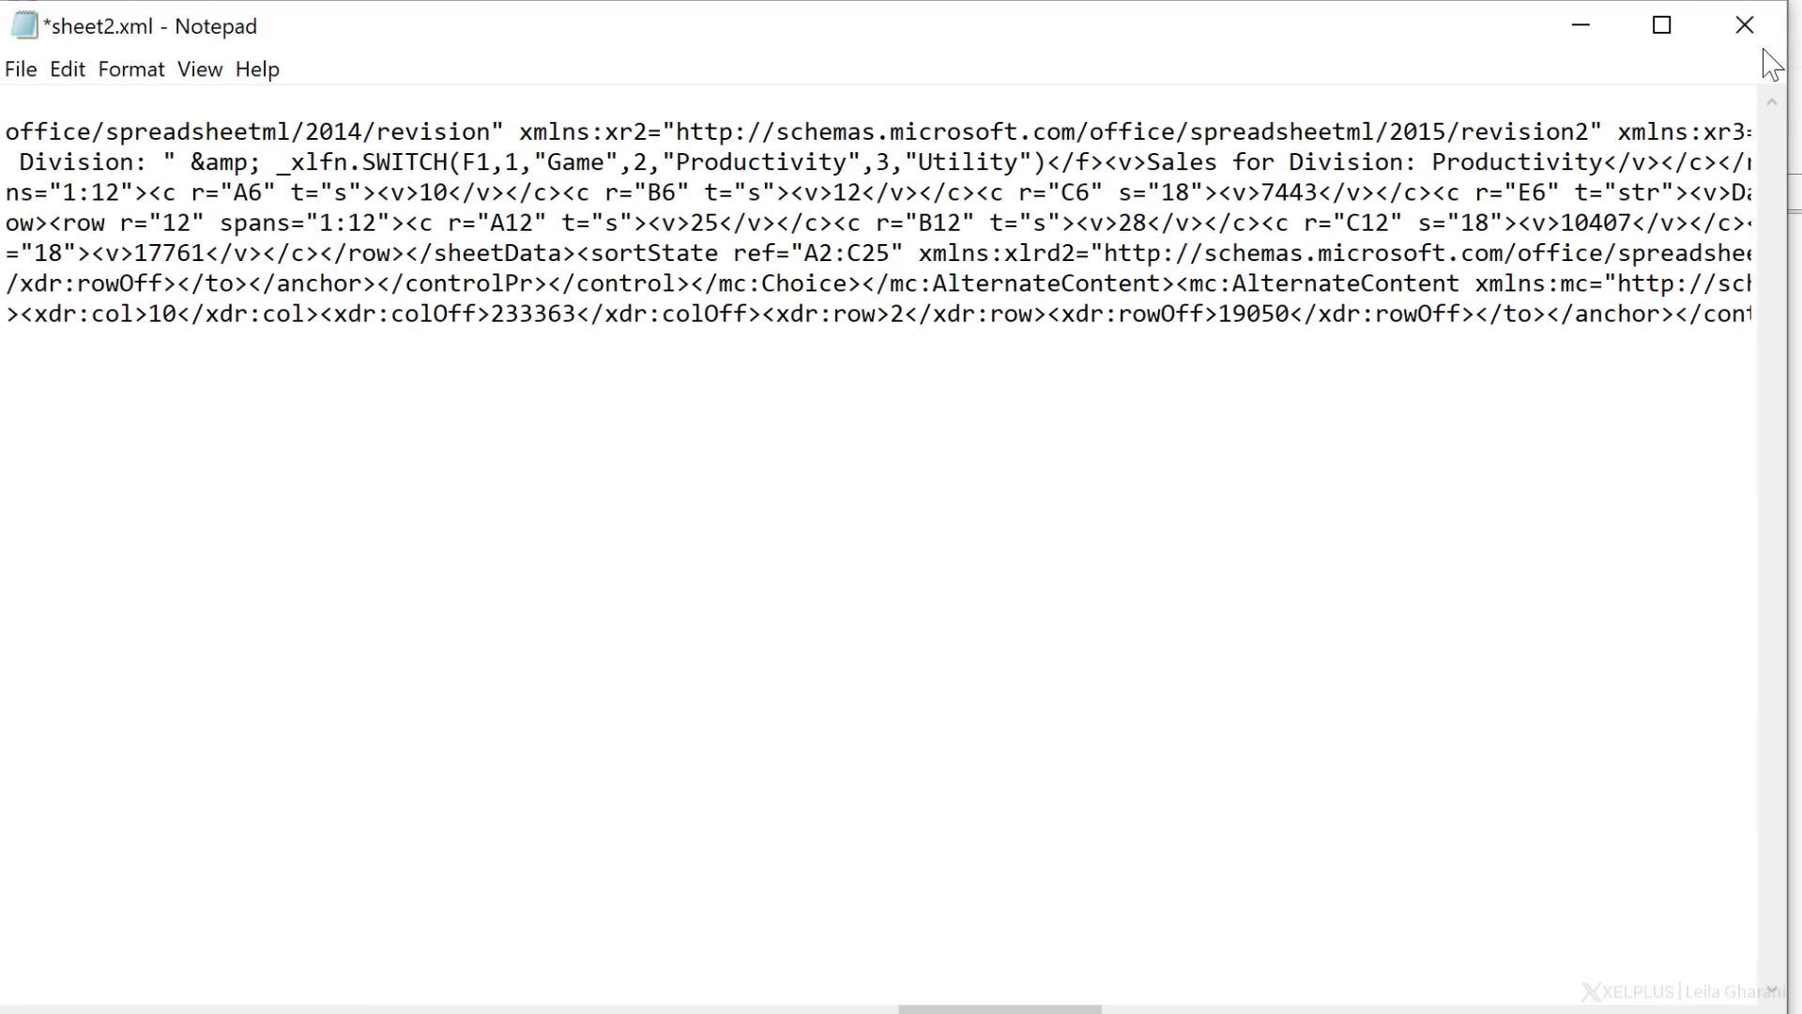
left_click(1744, 26)
Save the edited sheet2.xml and delete the original sheet2.xml from the archive.
left_click(776, 595)
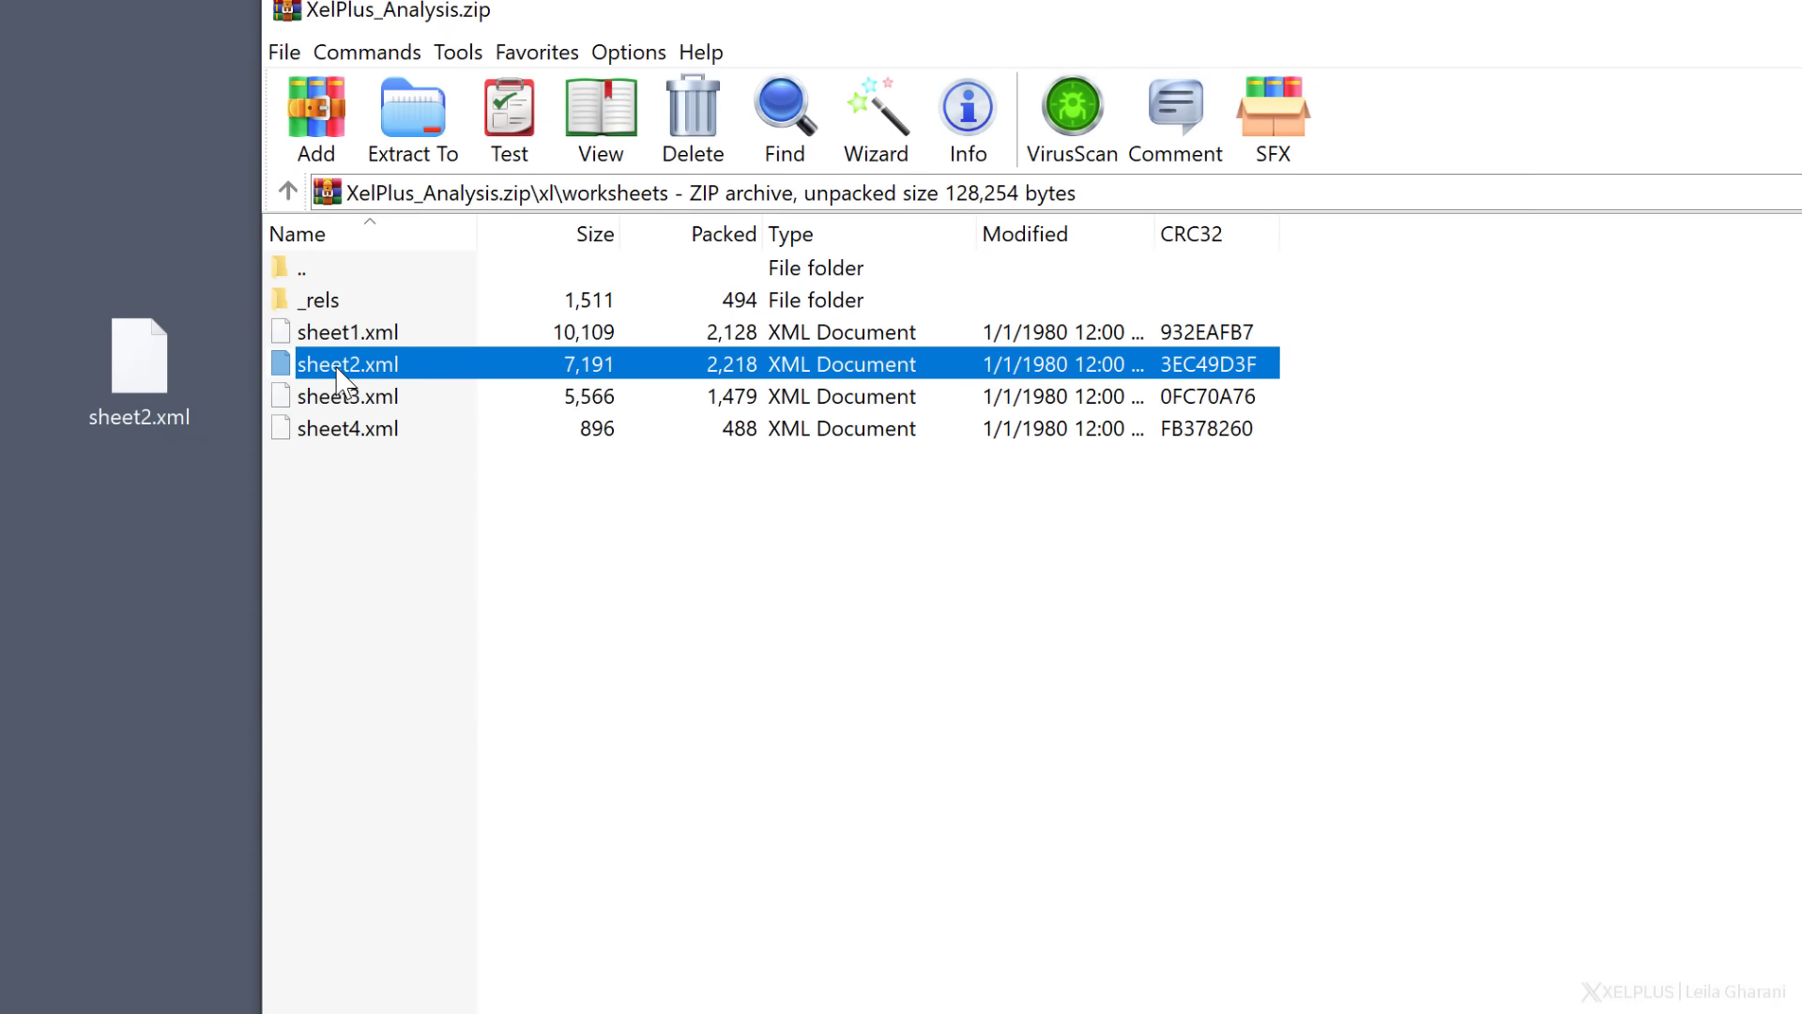
key("Delete")
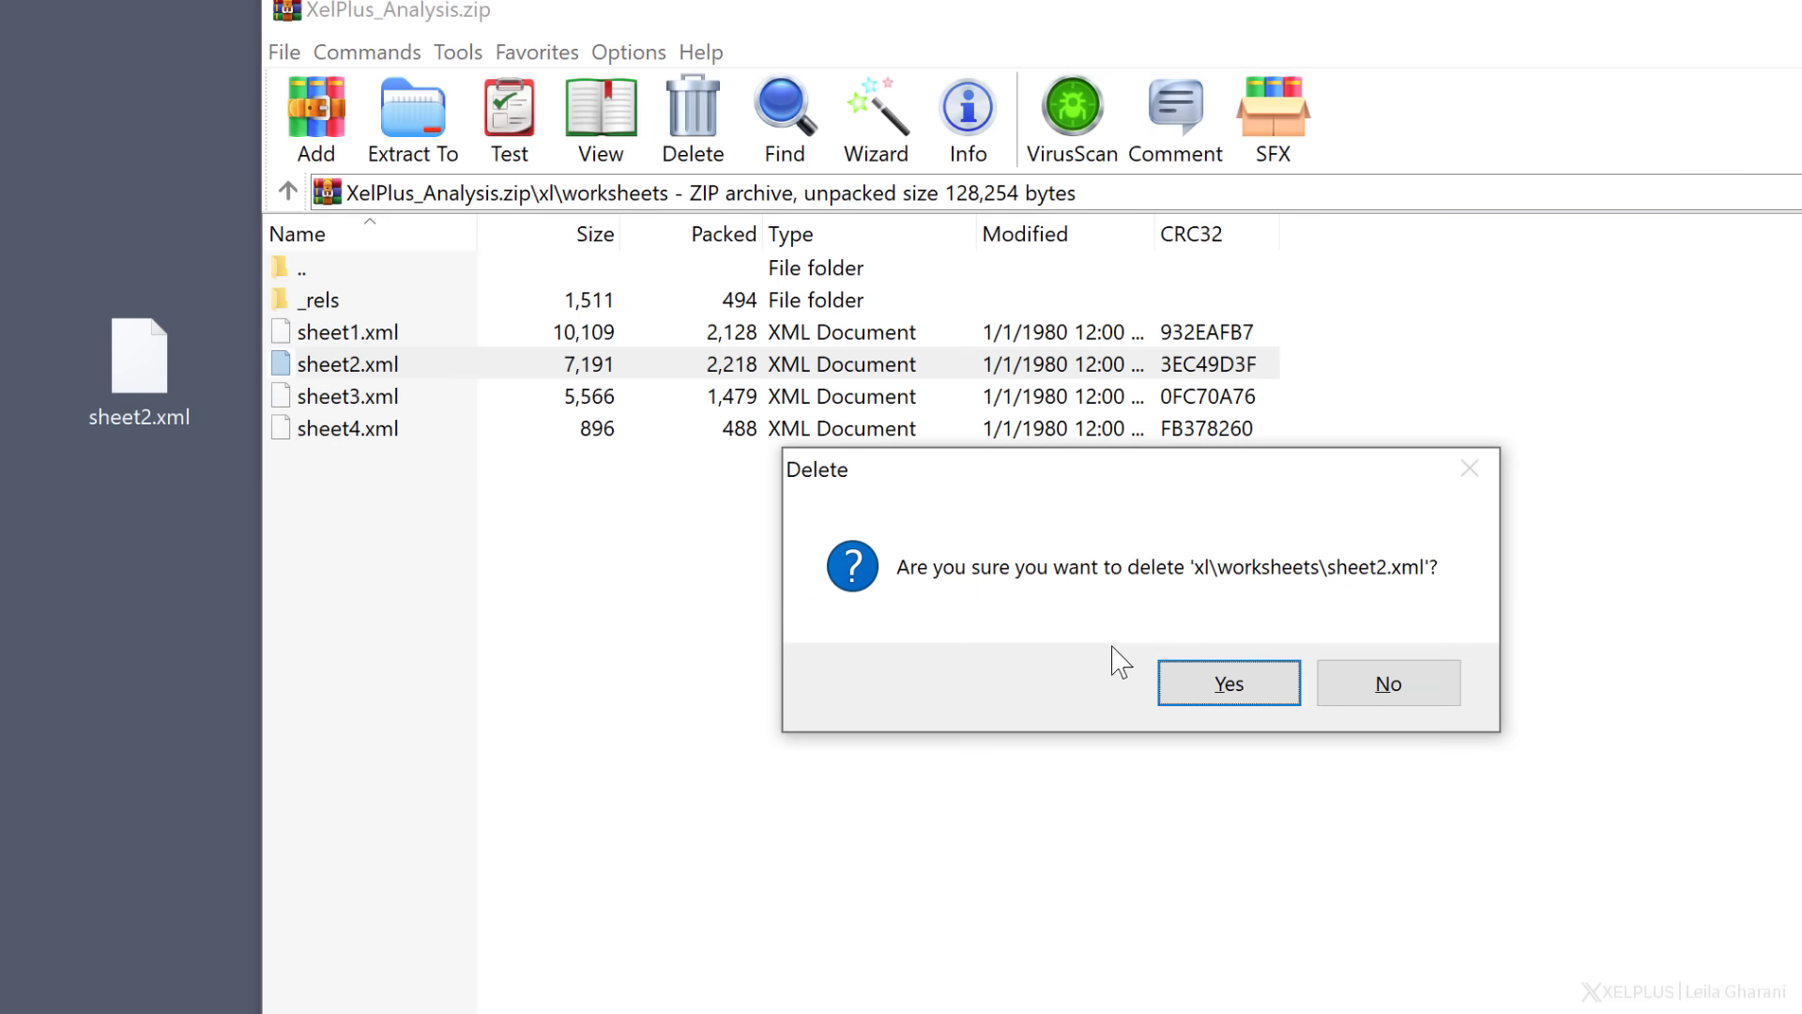
left_click(1188, 683)
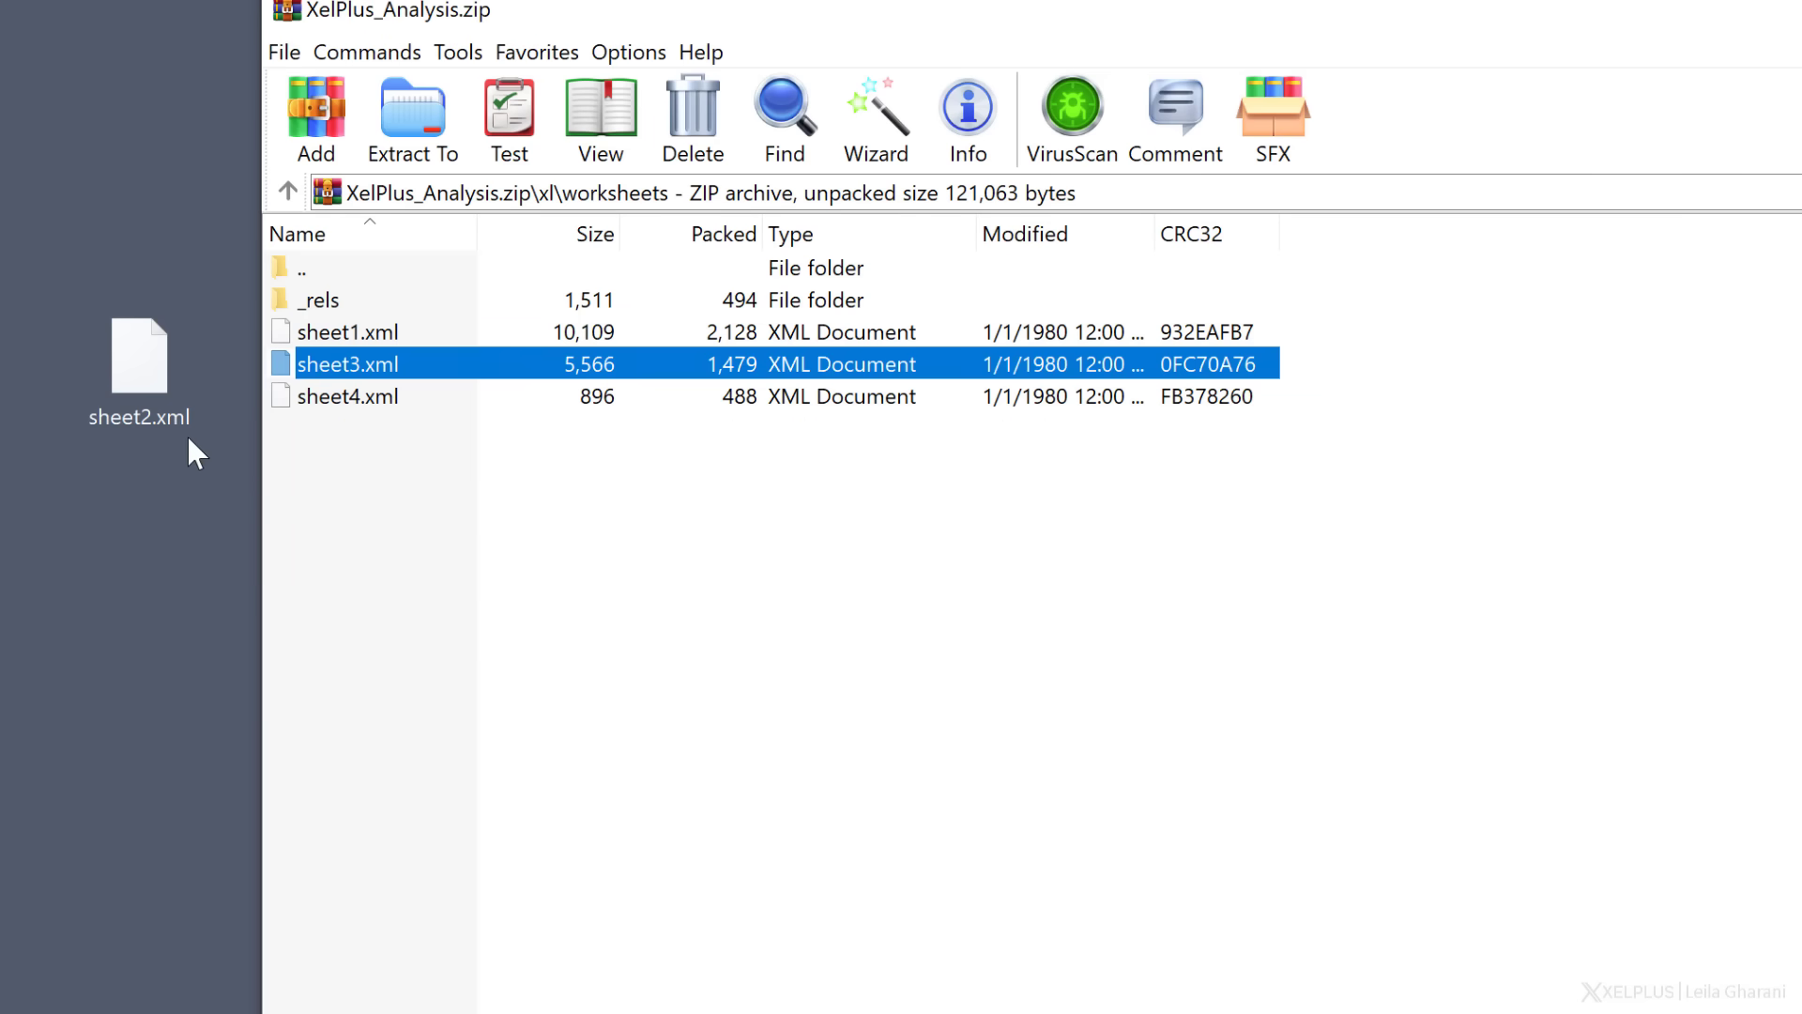
Add the edited sheet2.xml from the desktop into the archive's worksheets folder.
left_click_drag(160, 398, 419, 464)
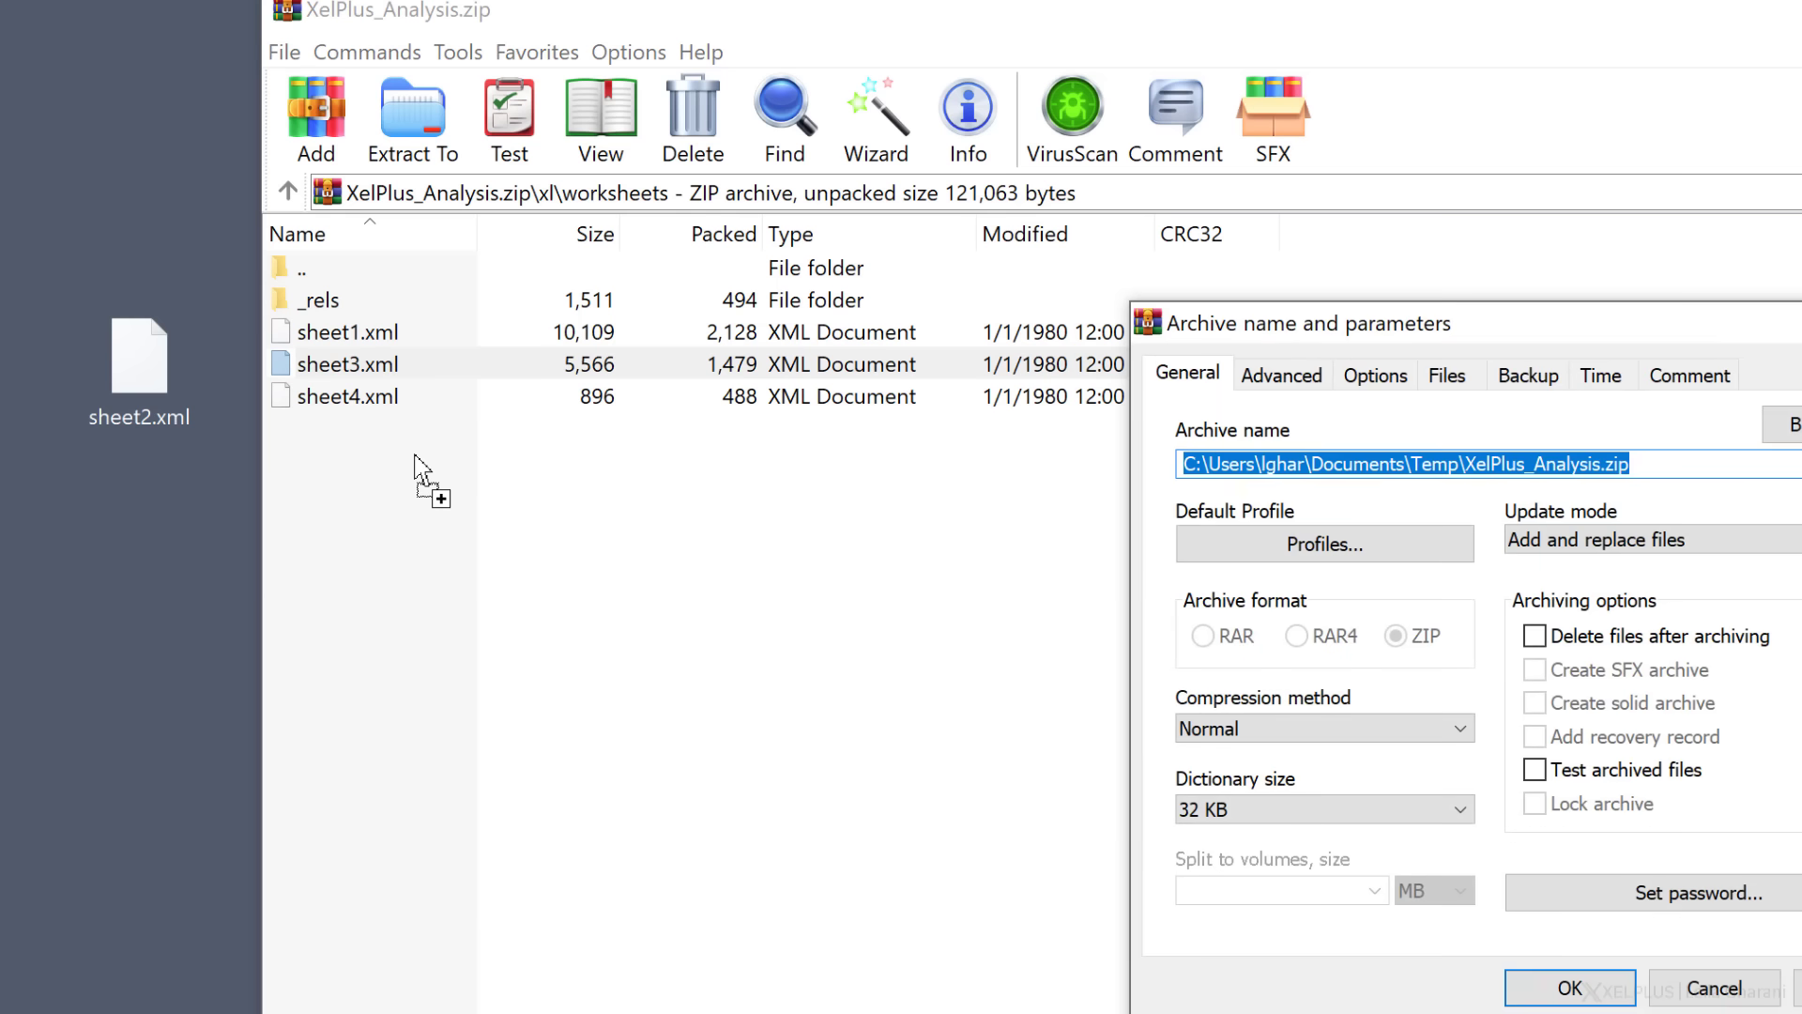
left_click(1526, 986)
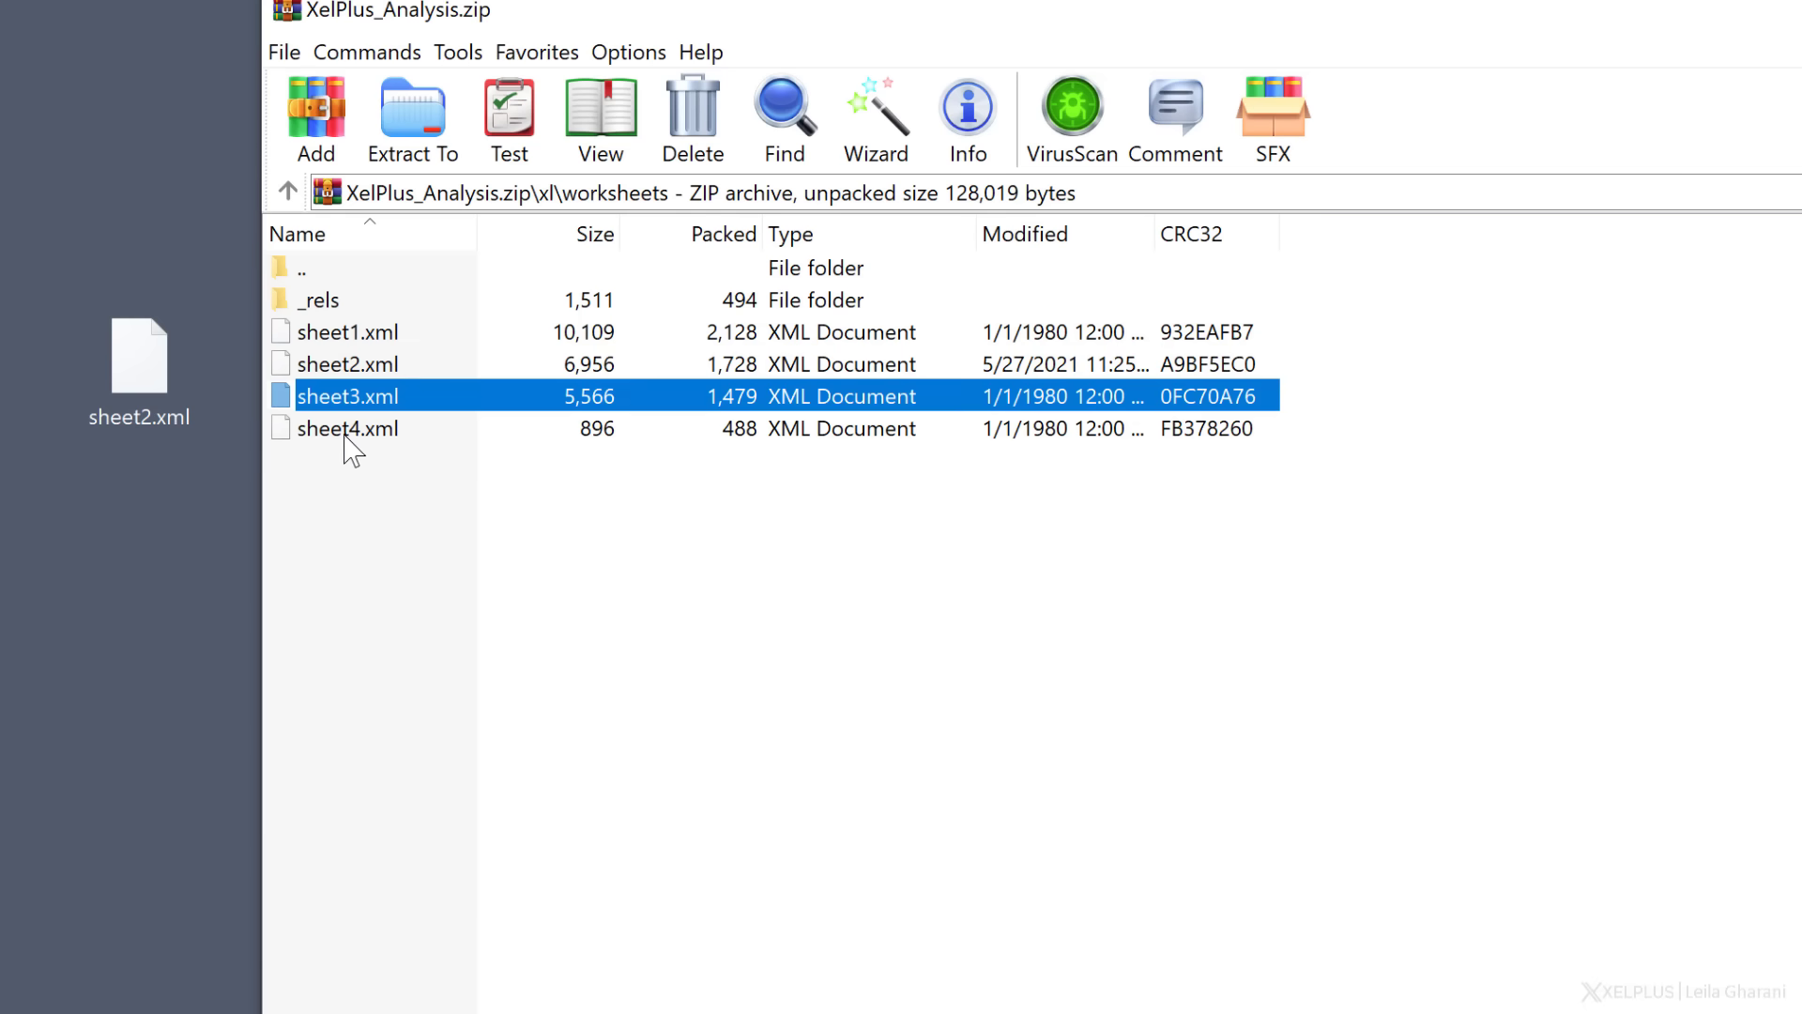
left_click(359, 467)
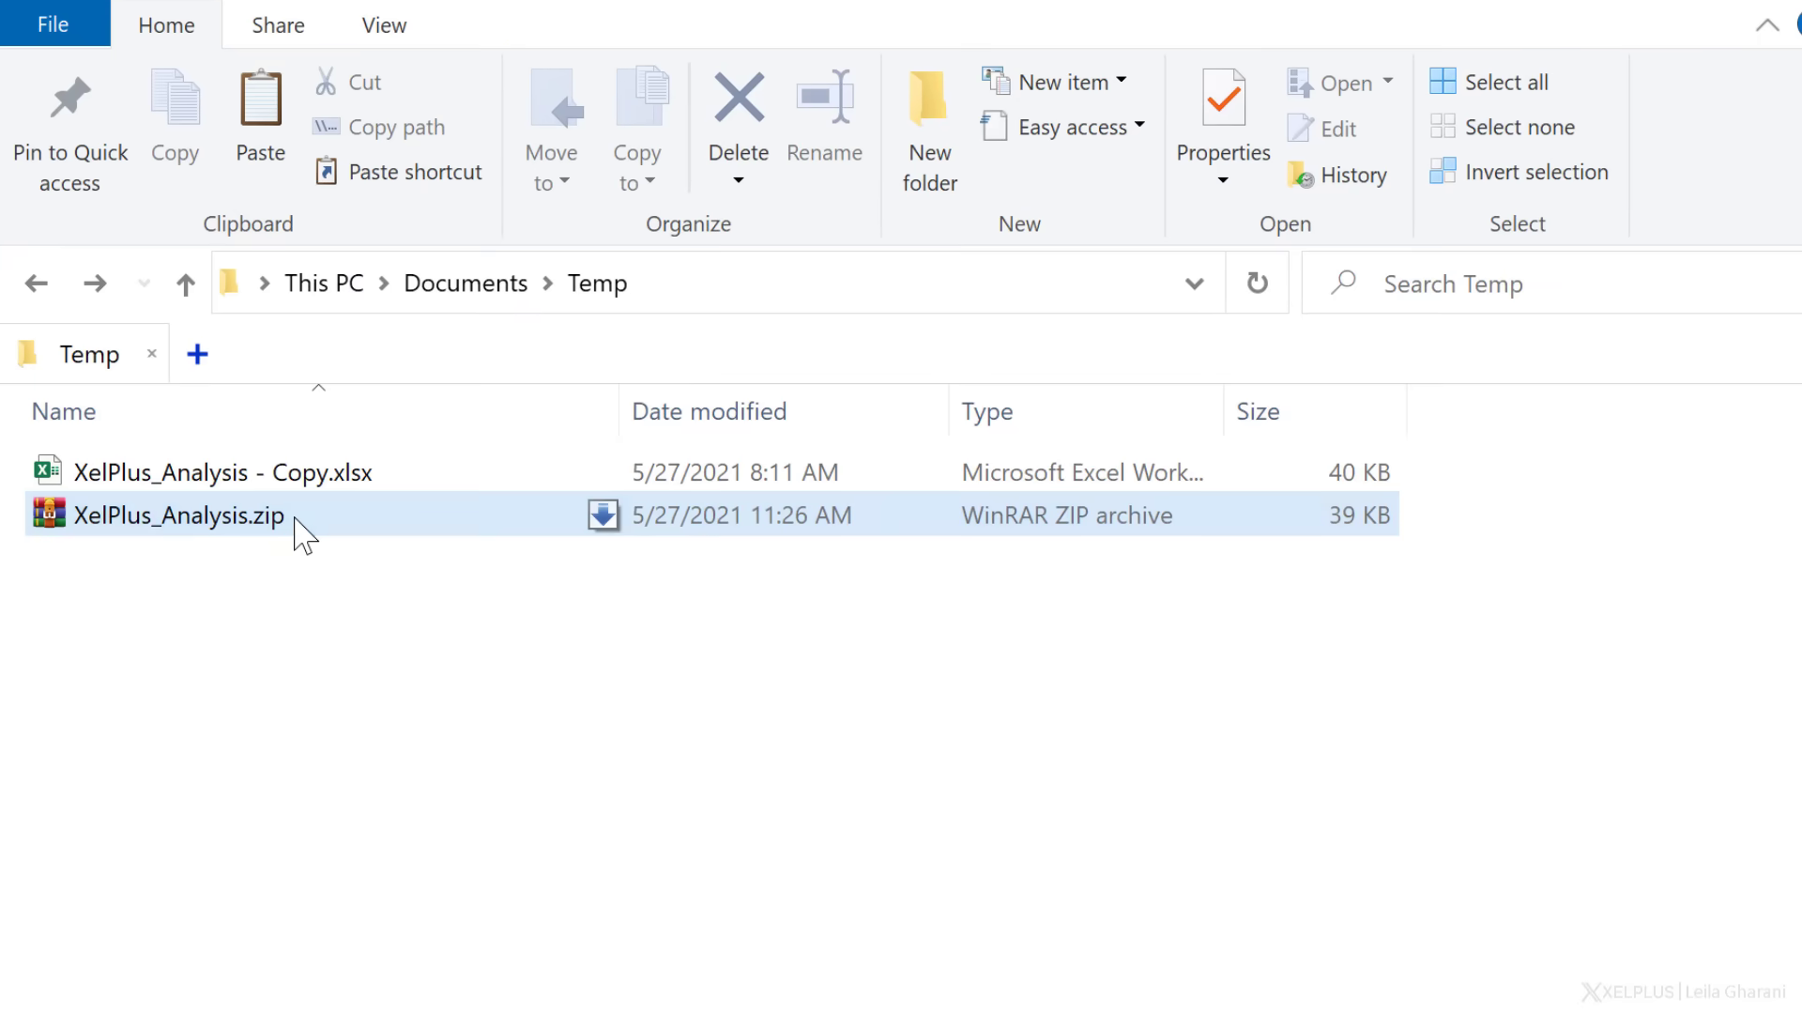
Change XelPlus_Analysis.zip's extension to xlsx, accept the warning, and open the workbook.
left_click(299, 517)
key("F2")
left_click(354, 517)
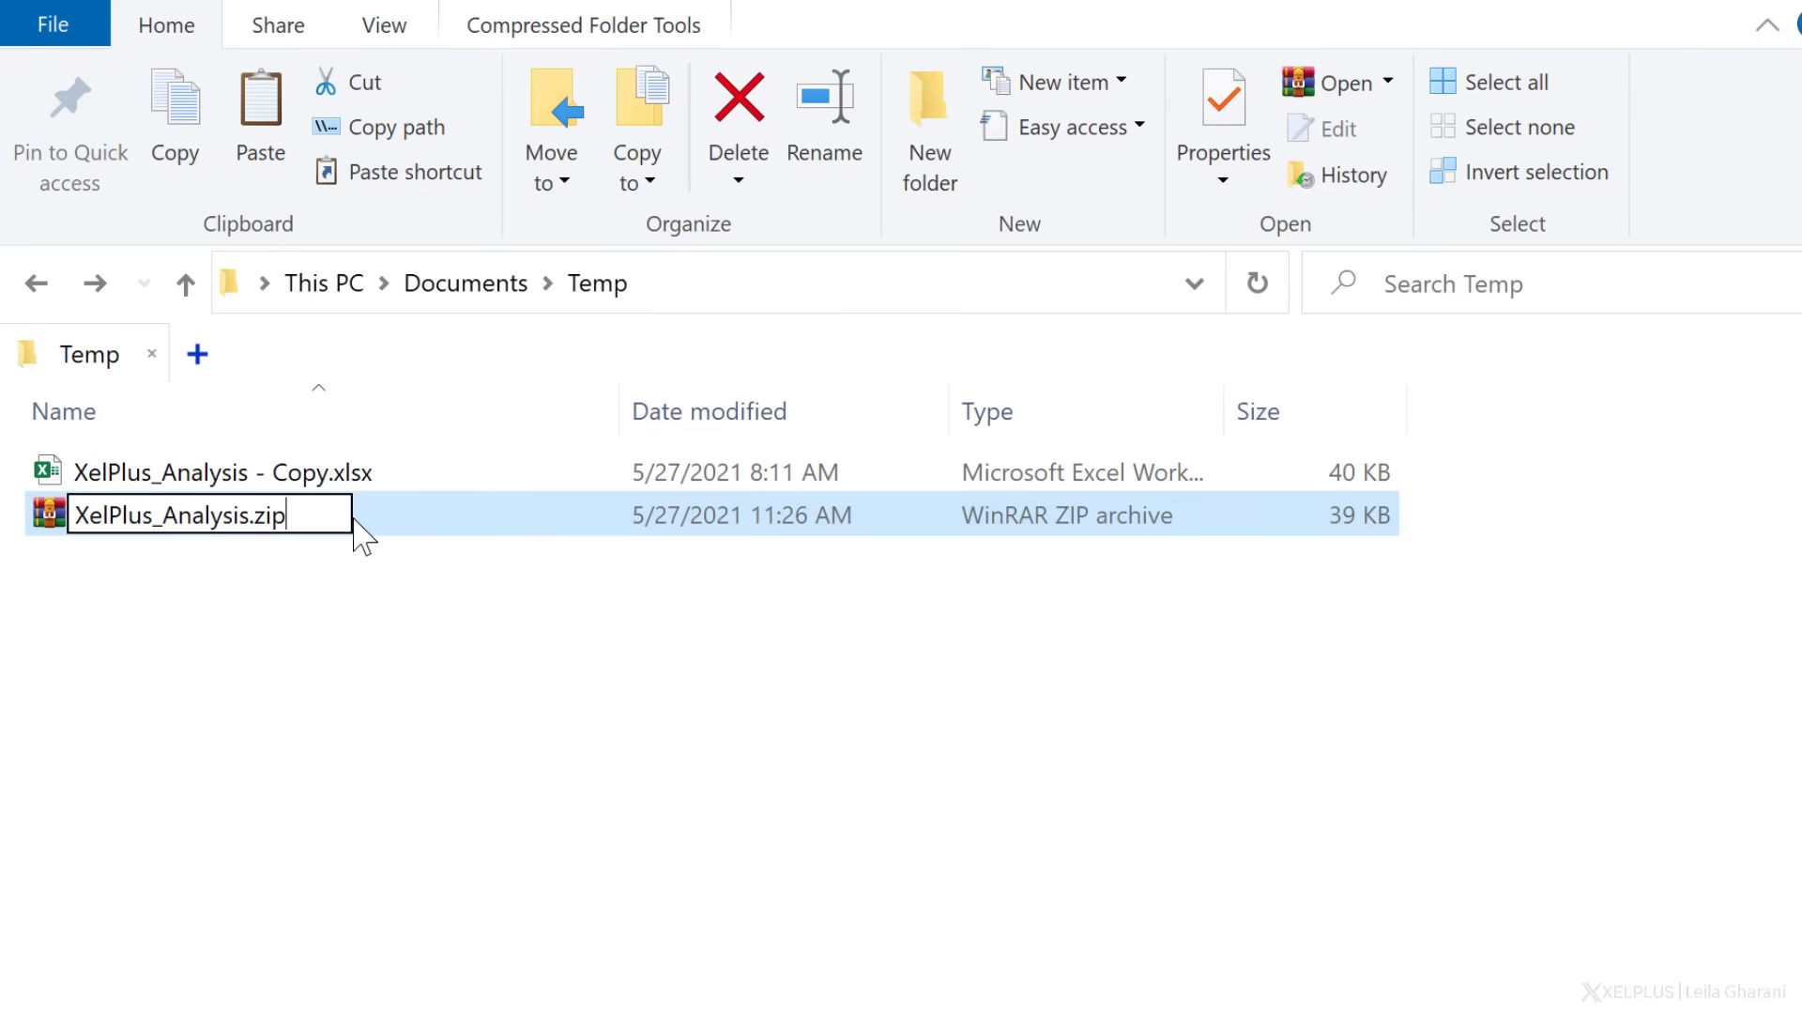
key("BackSpace")
key("BackSpace")
key("BackSpace")
type("x")
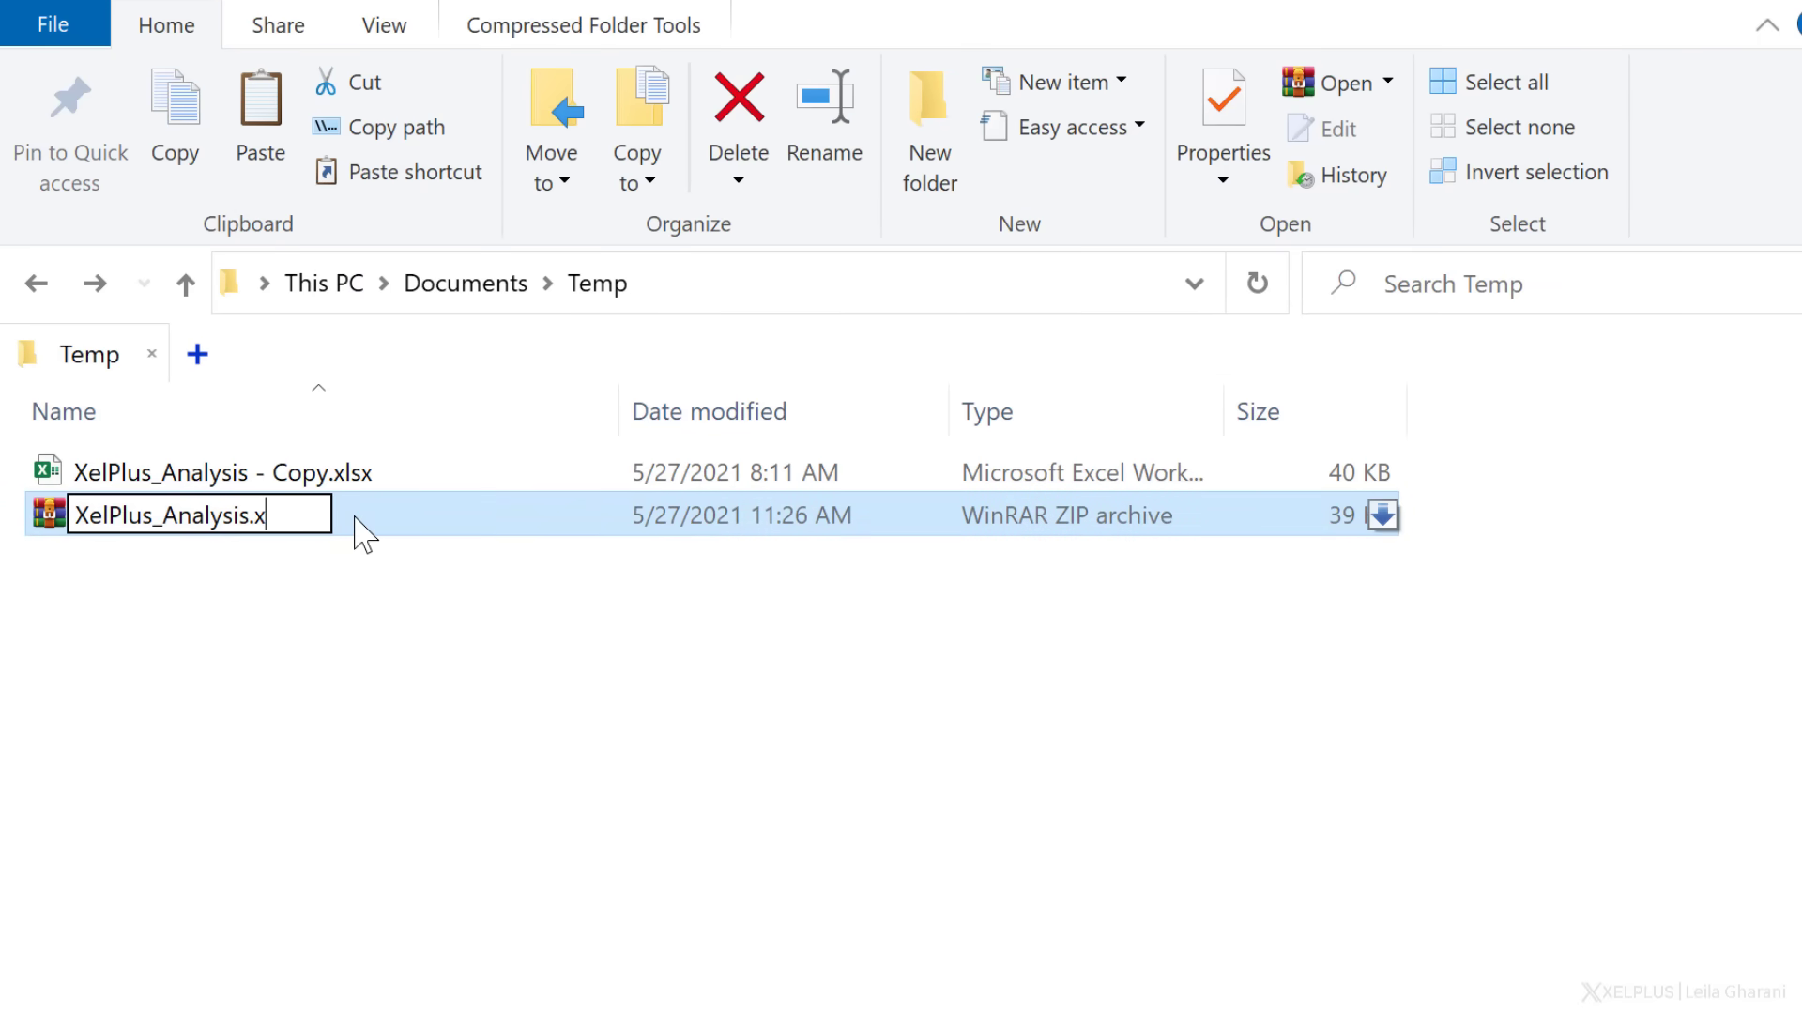
type("lsx")
key("Return")
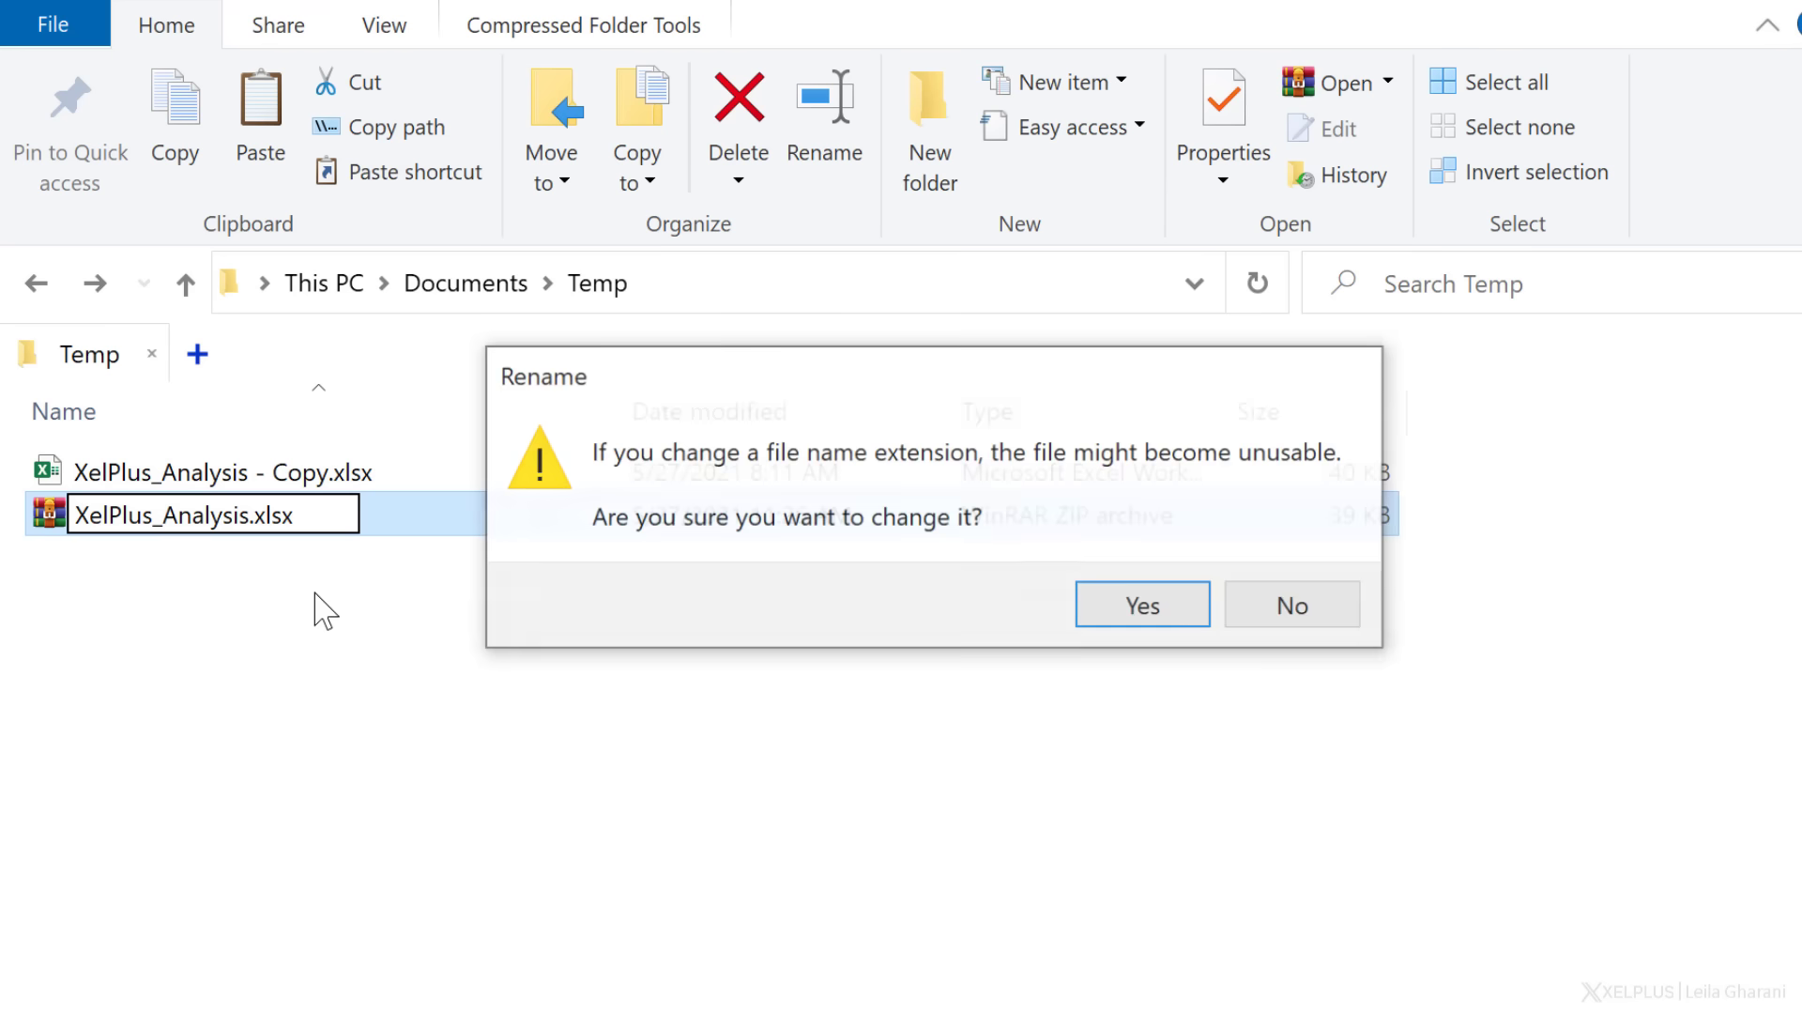
left_click(1108, 611)
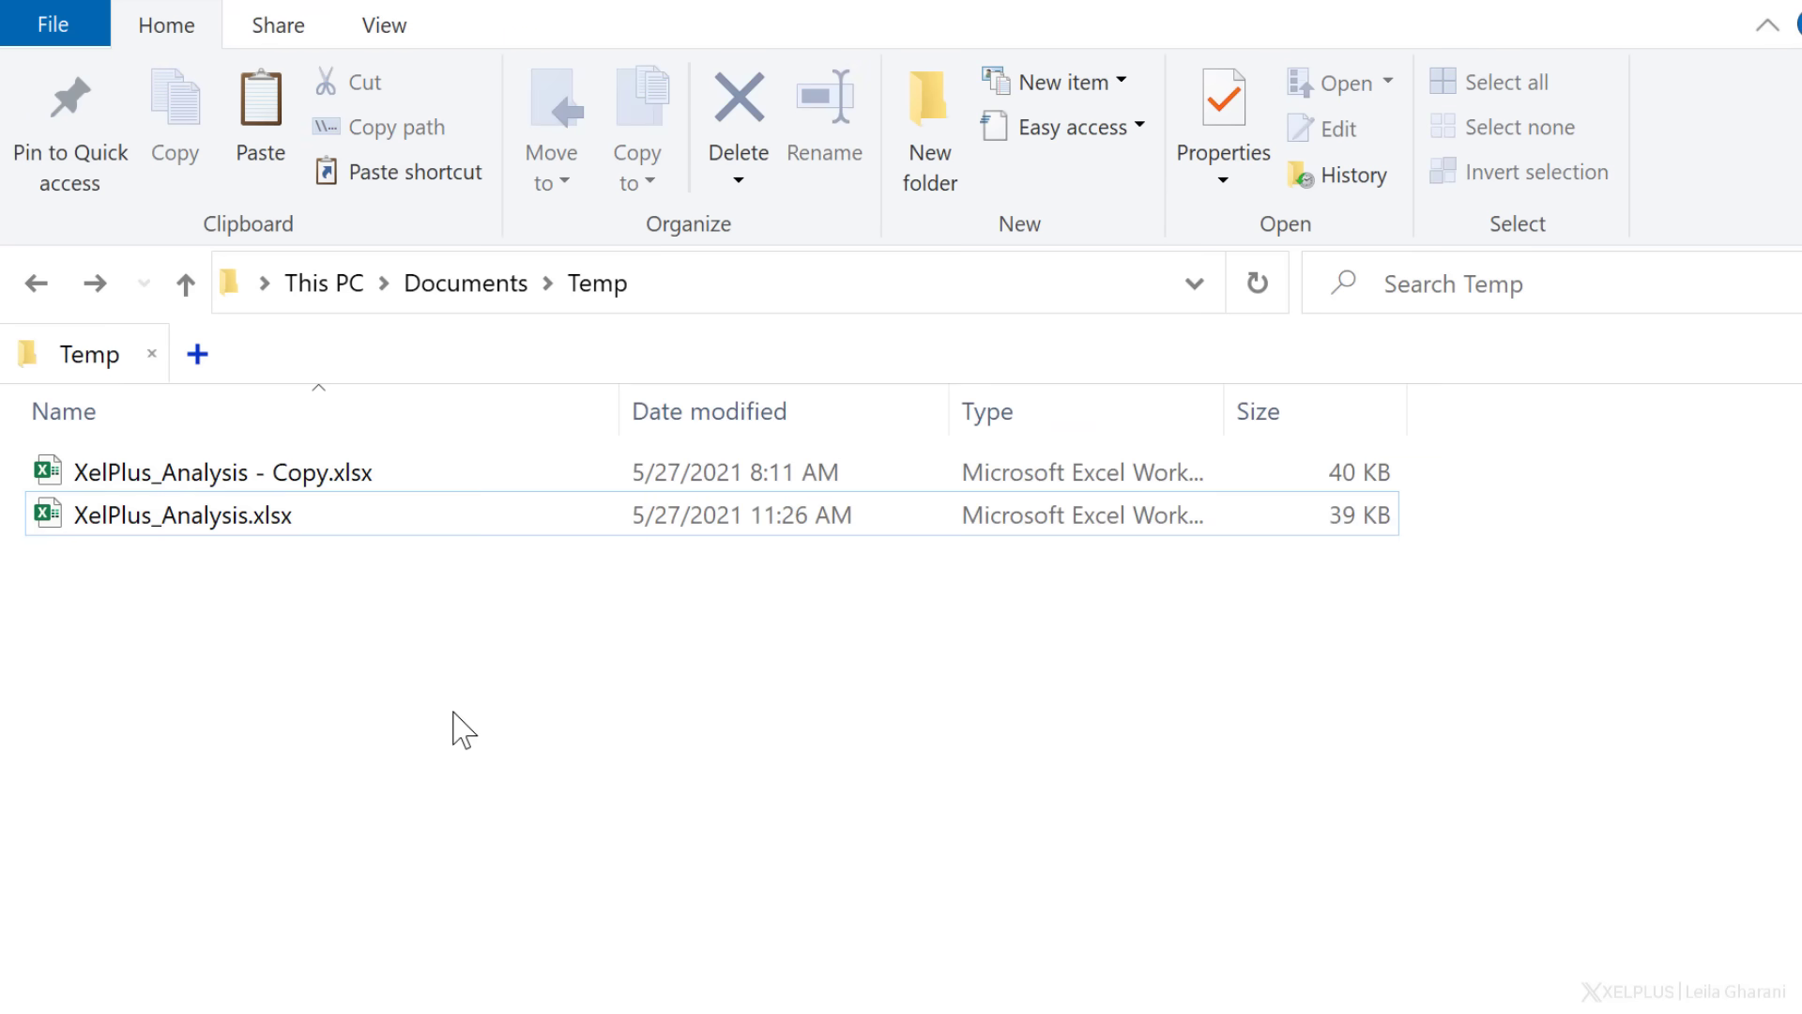
double_click(234, 533)
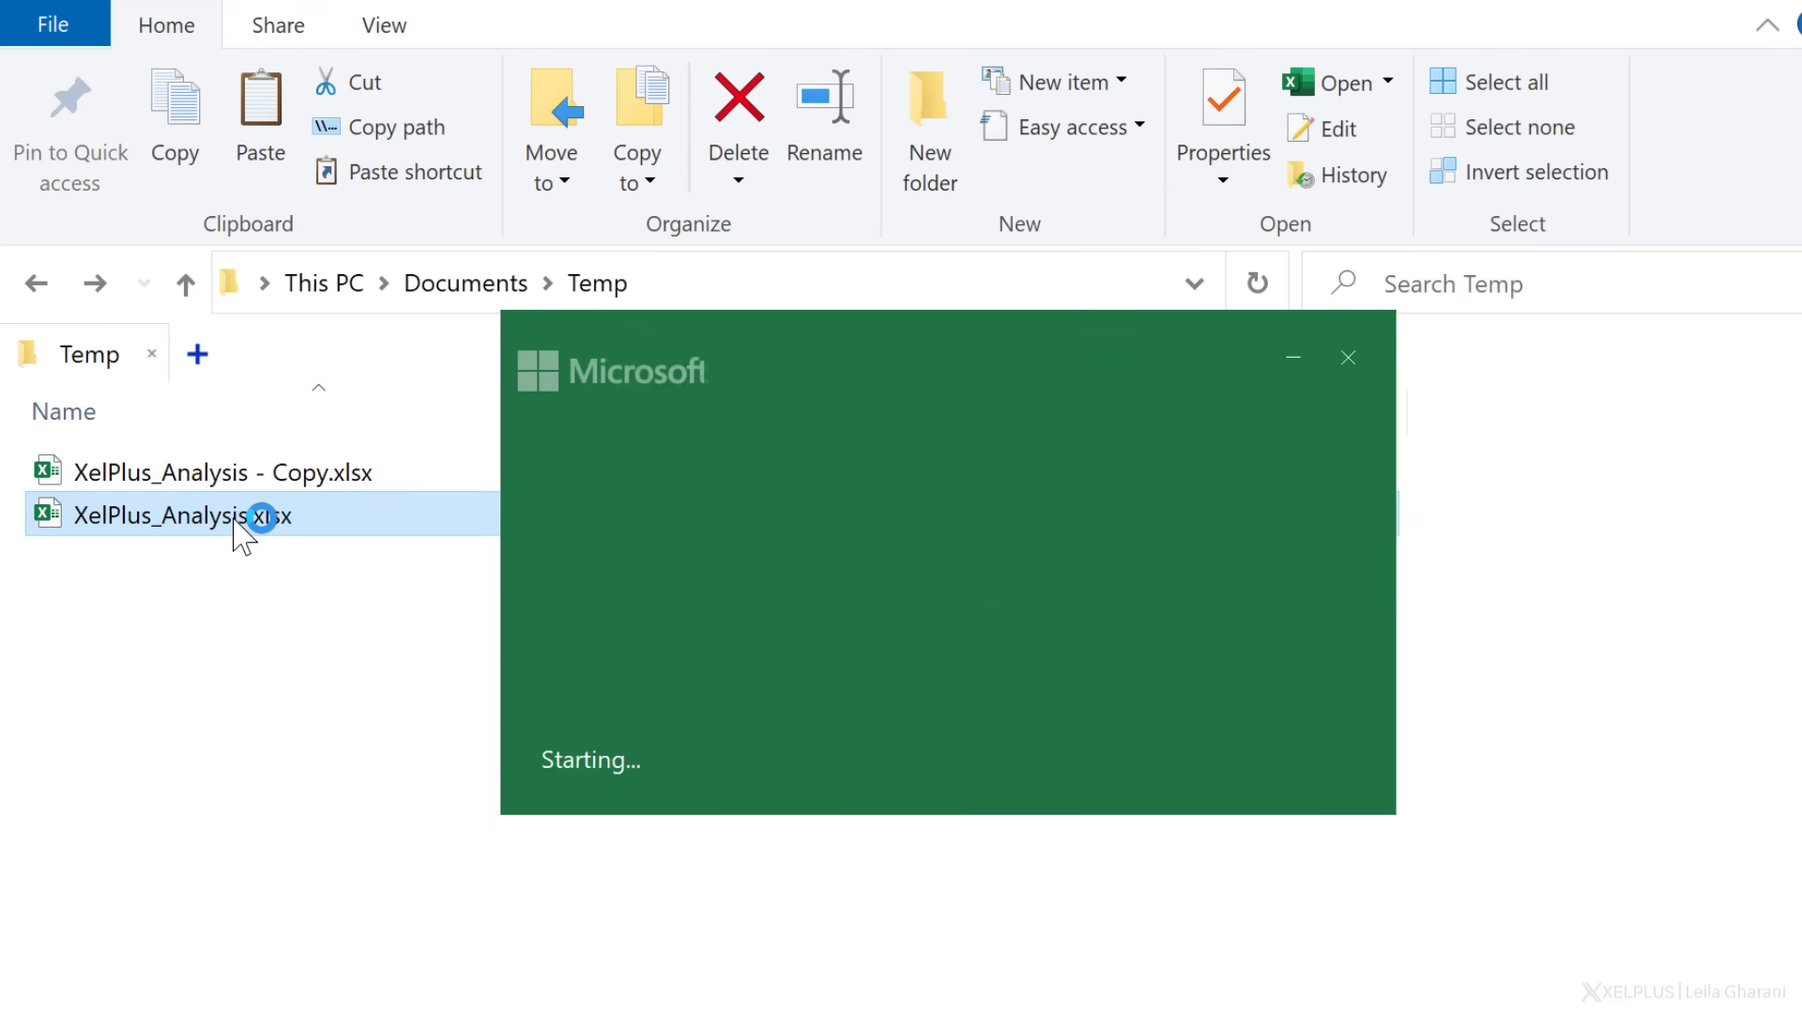
Test-type into cells E17 and C18, then cancel so C18 keeps 17,306.
type("hh")
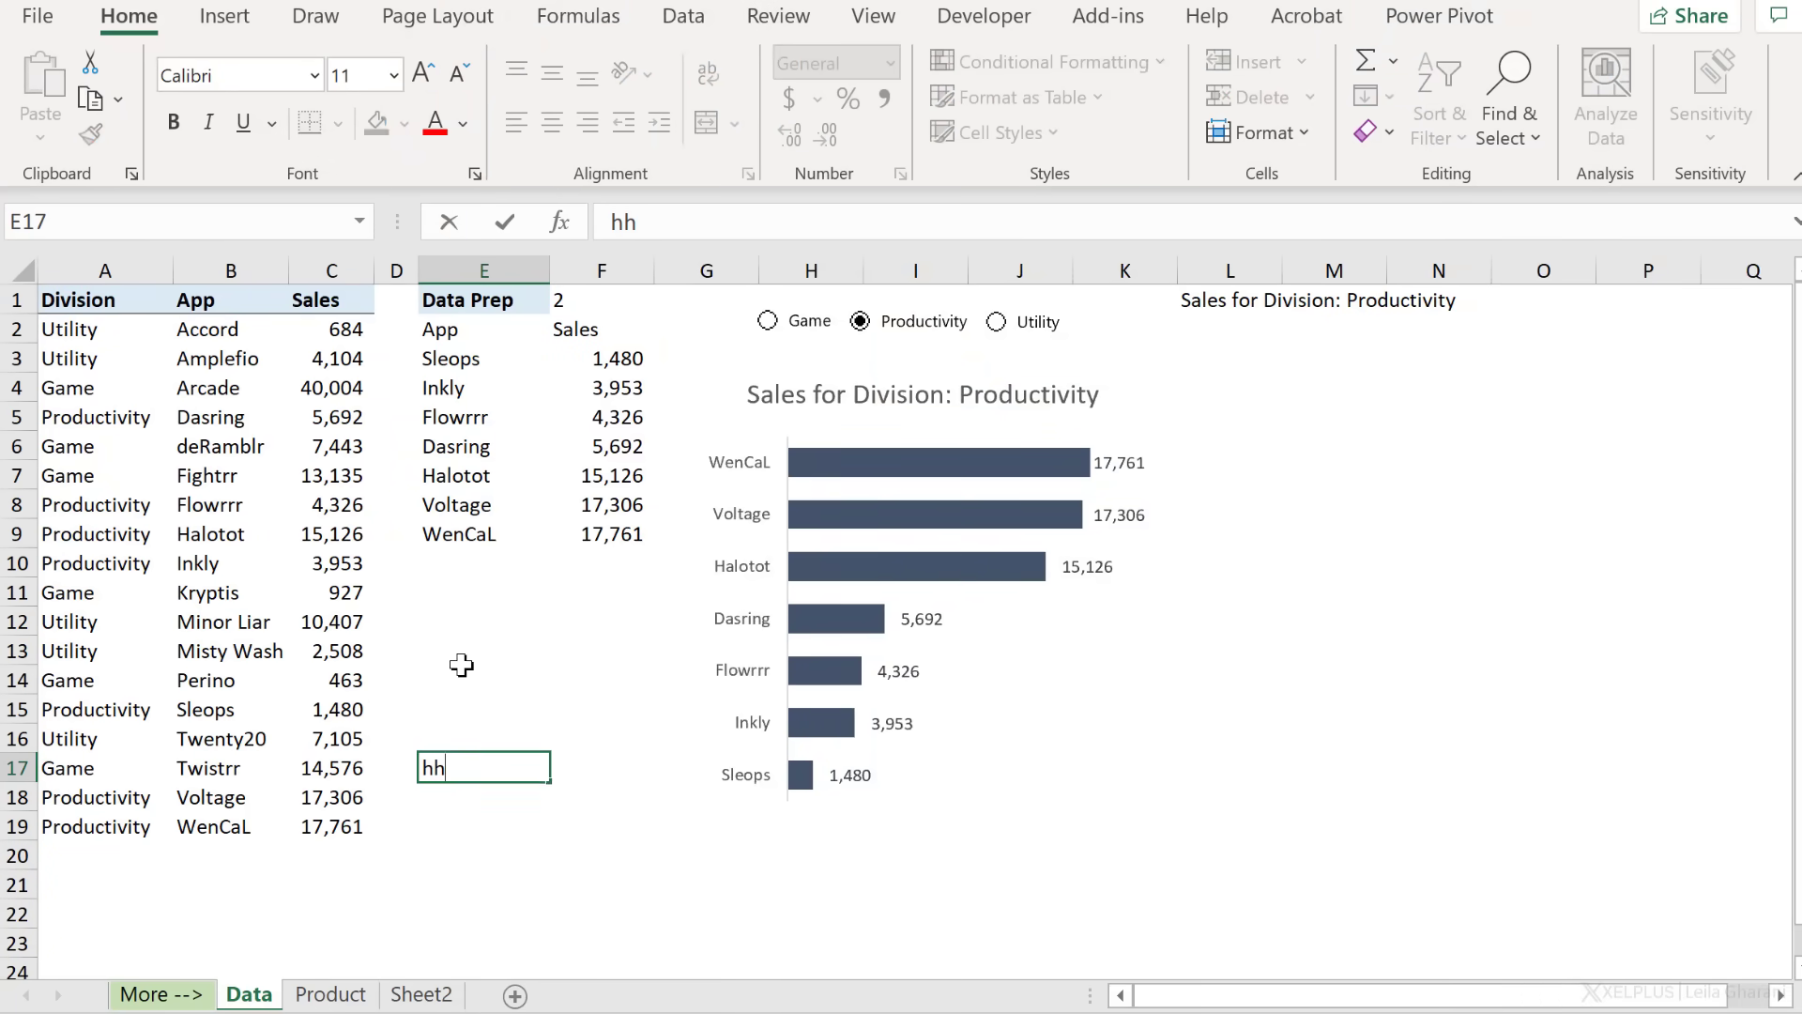
type("h")
key("BackSpace")
key("Escape")
key("Down")
key("Left")
key("Left")
type("25")
key("Escape")
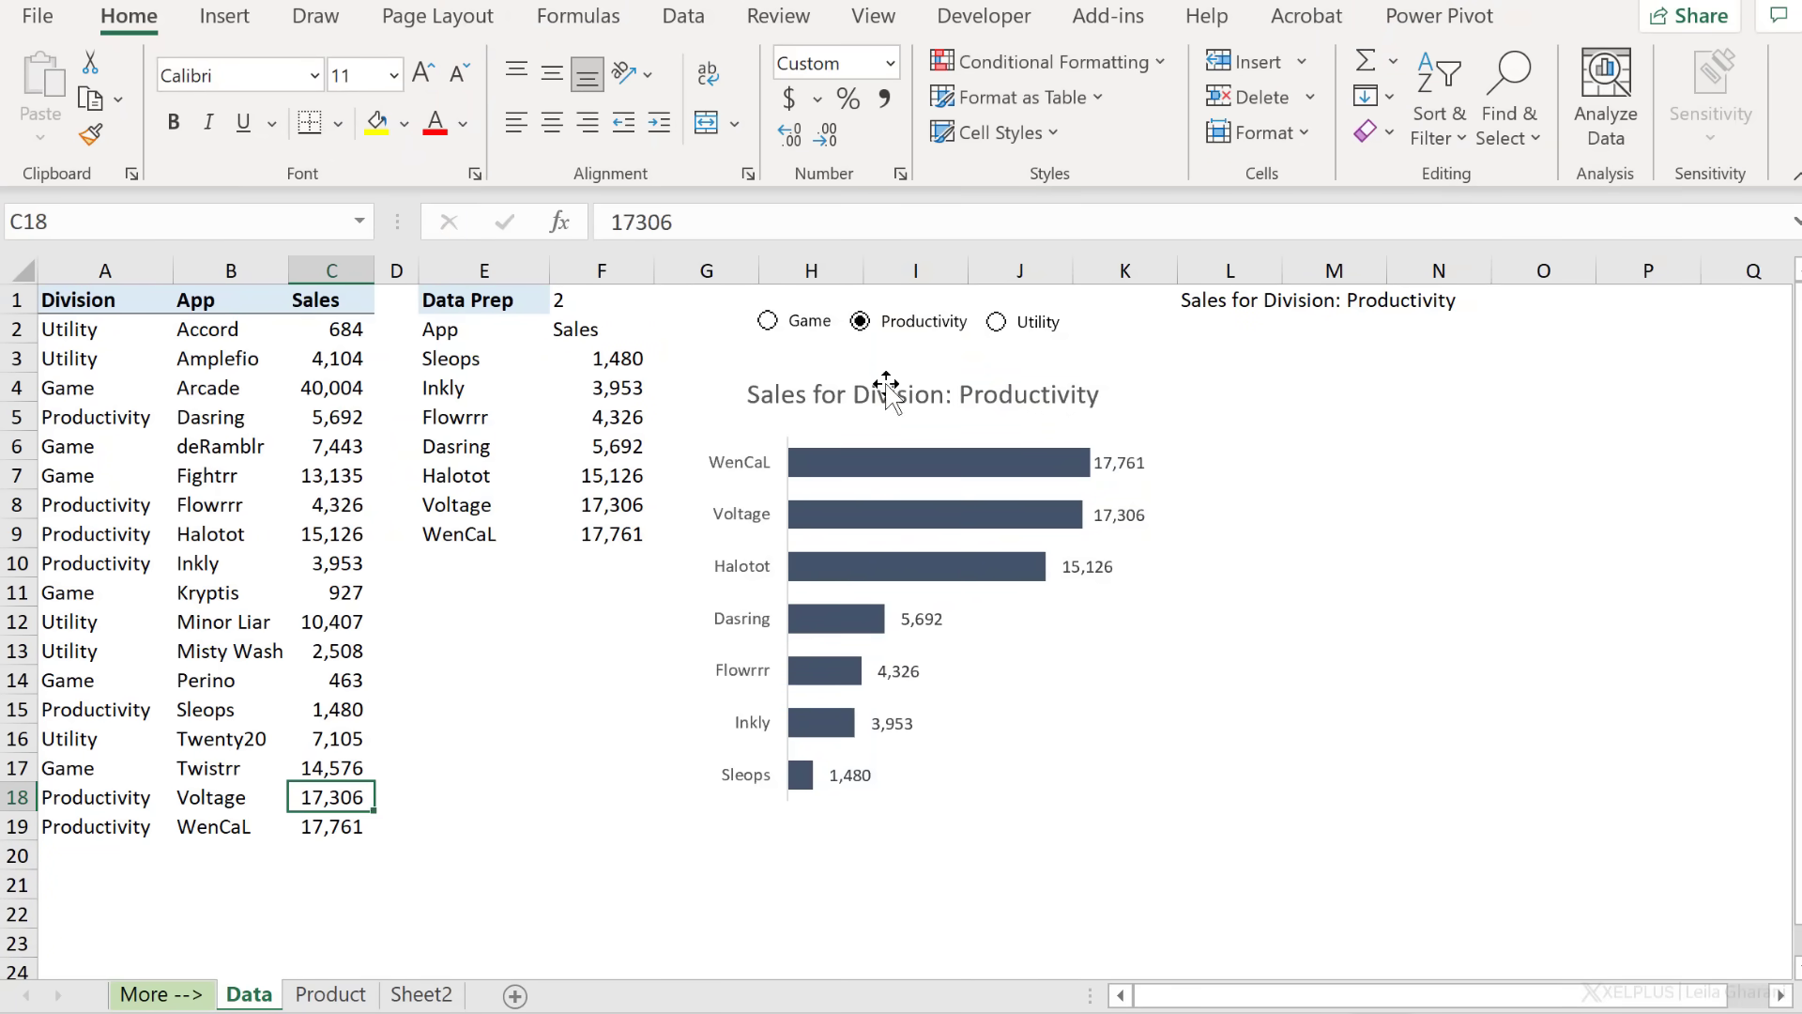
Confirm the sales chart and Productivity option button respond, then select cell E11.
left_click(874, 380)
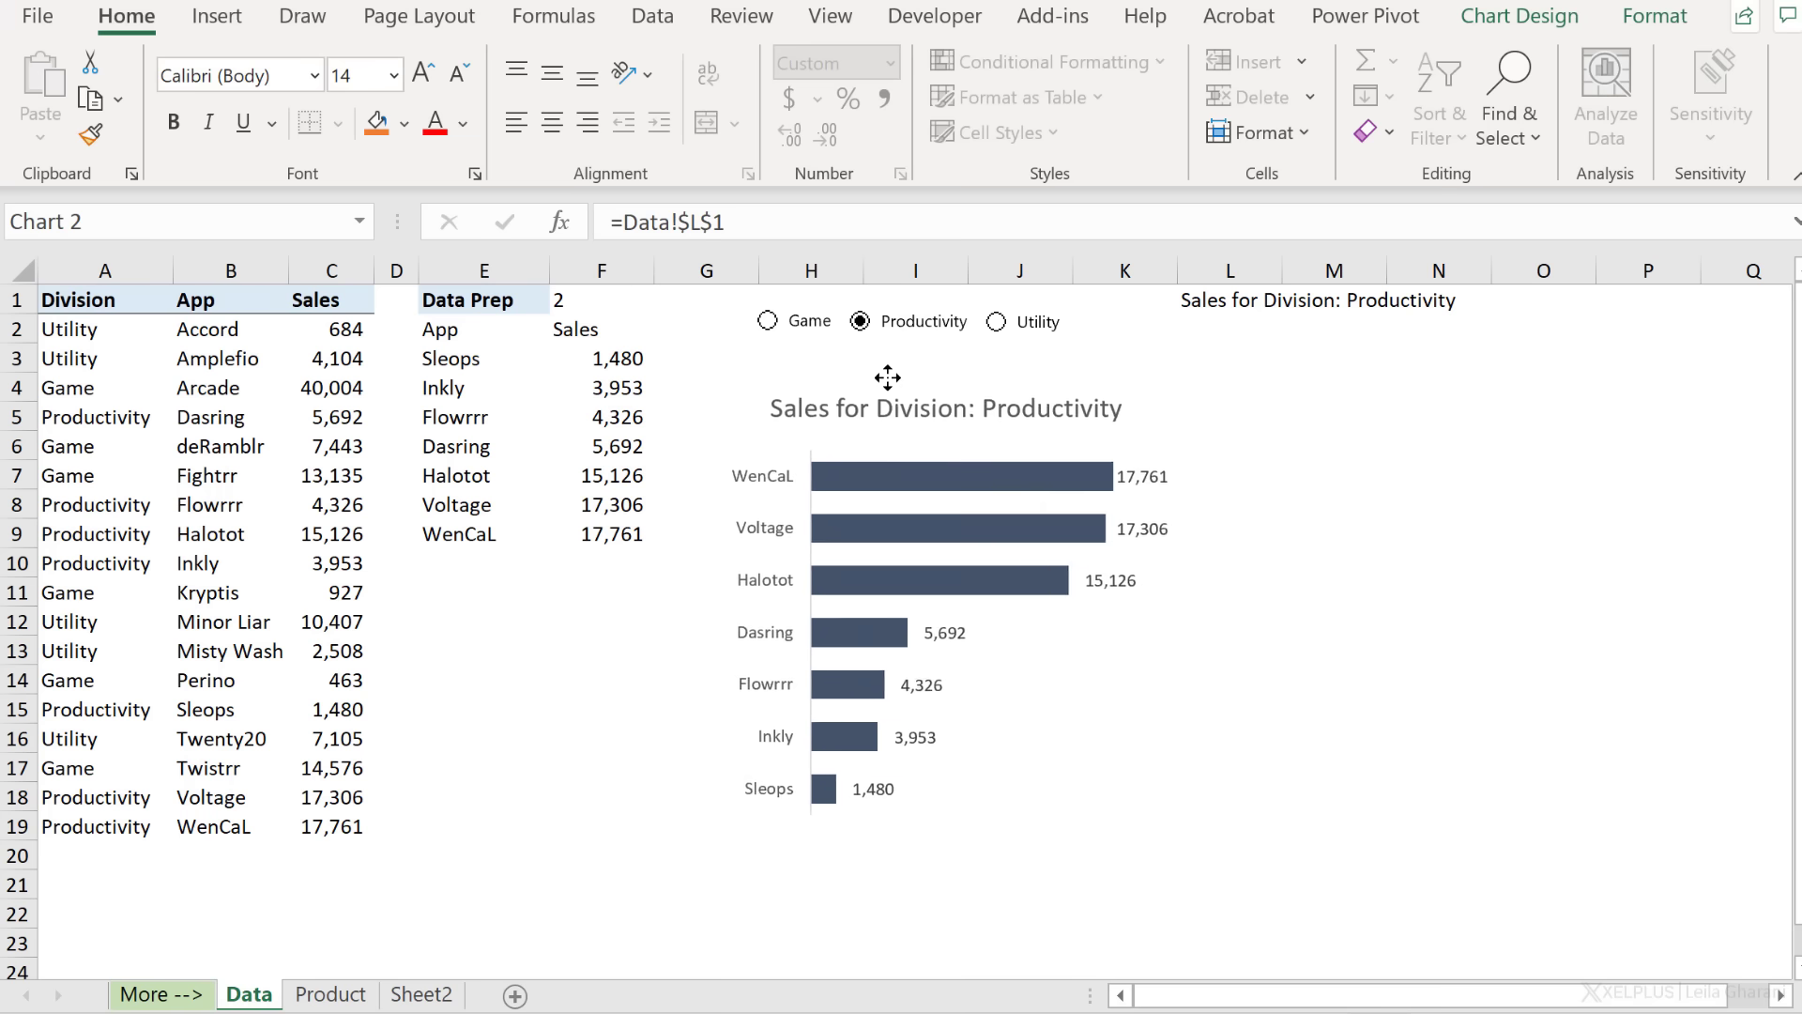
left_click_drag(868, 370, 894, 374)
right_click(897, 300)
key("Escape")
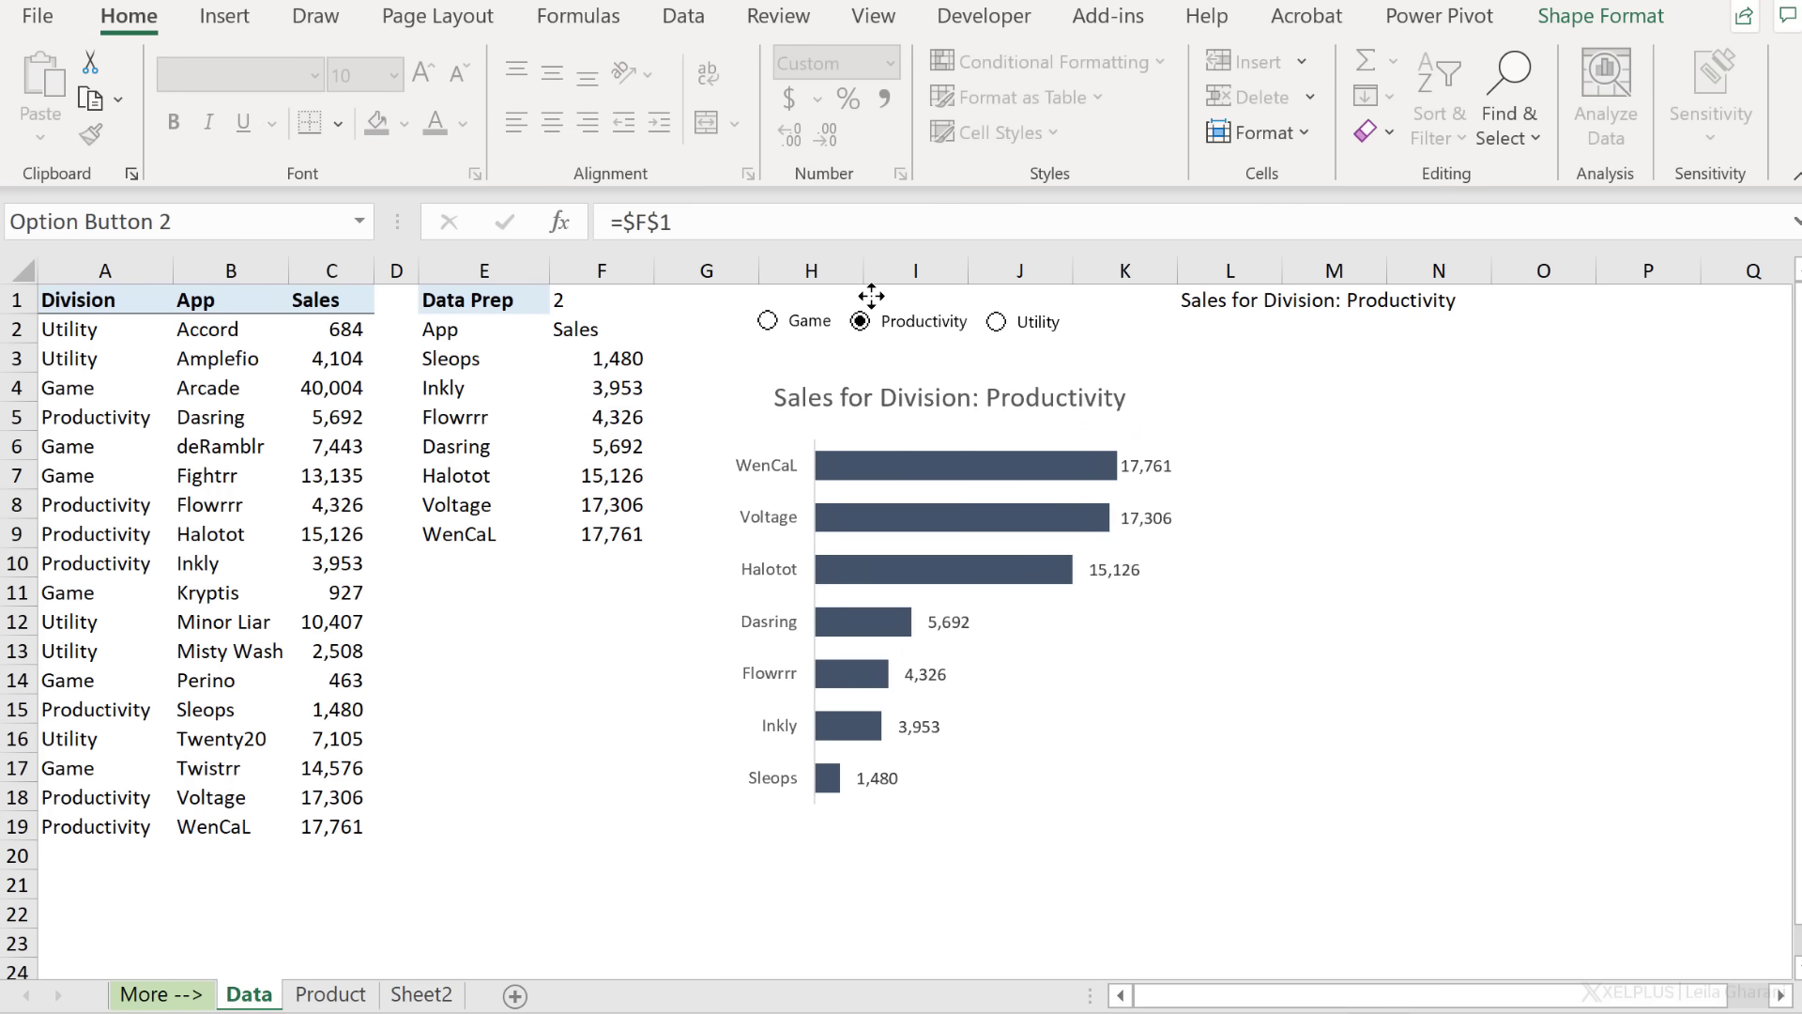
left_click(515, 584)
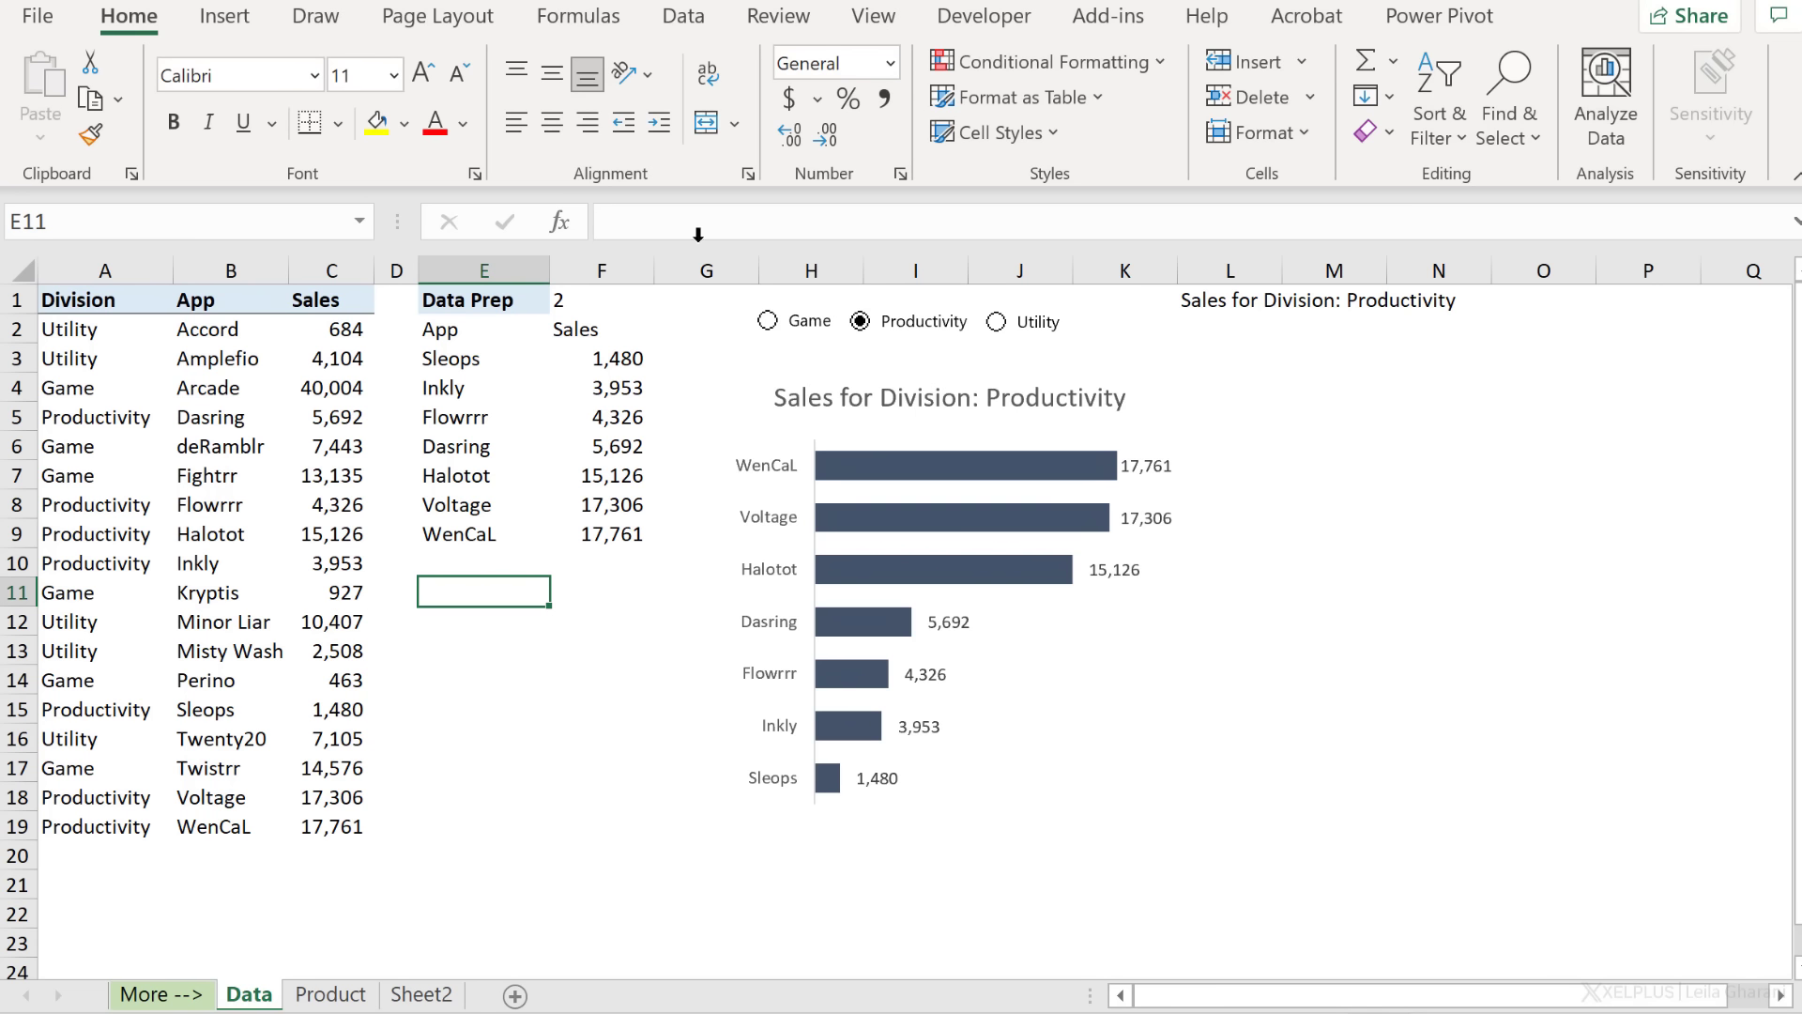
Protect the Data sheet from the Review tab with a new password.
left_click(777, 17)
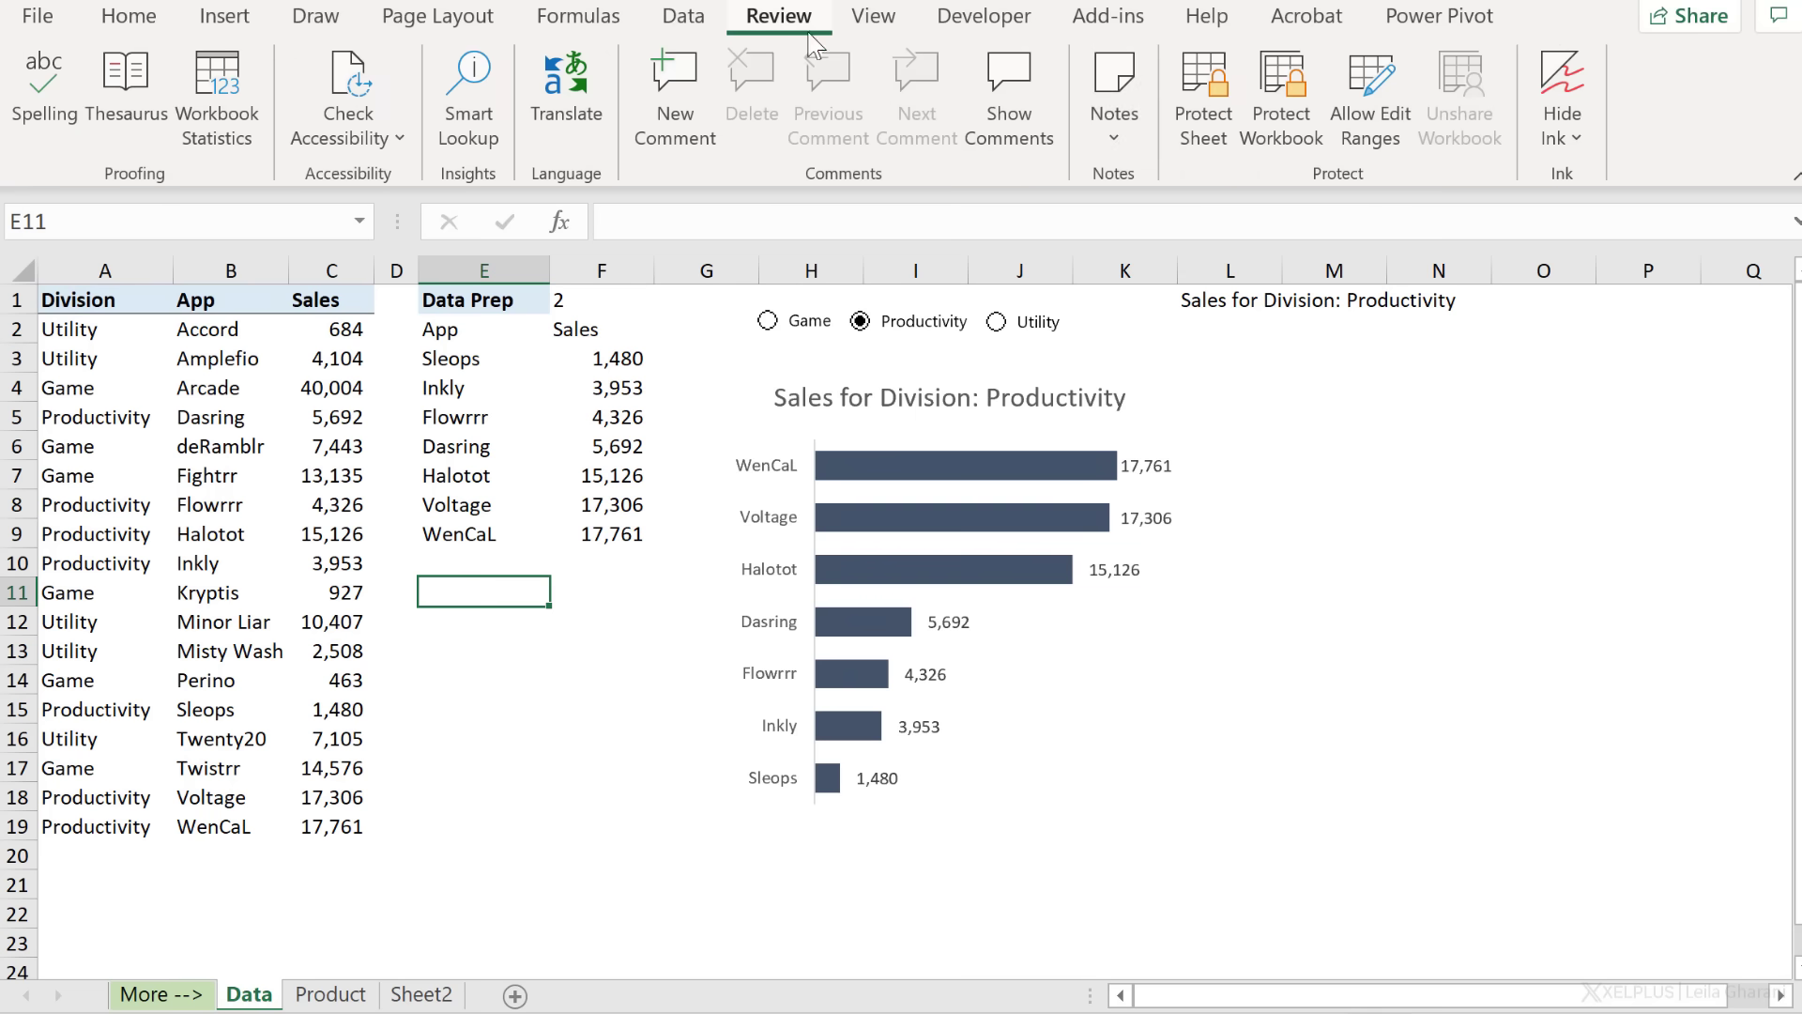
left_click(1201, 138)
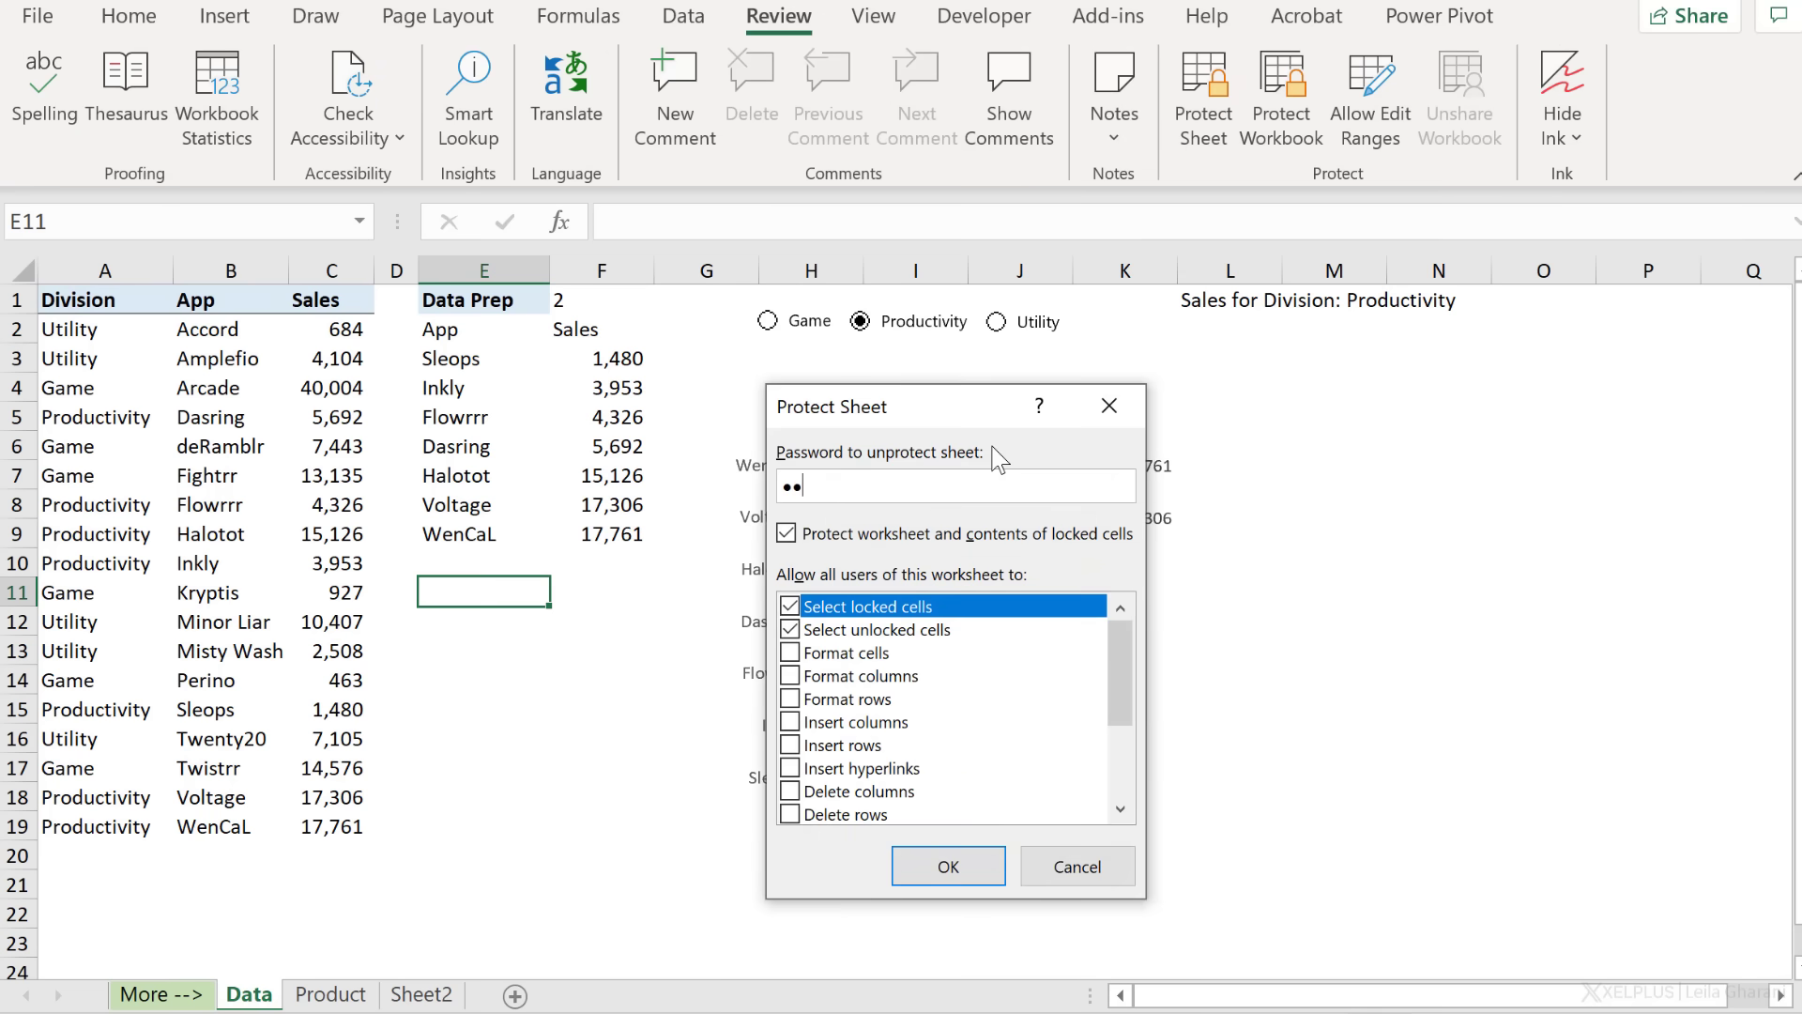
key("Return")
key("Return")
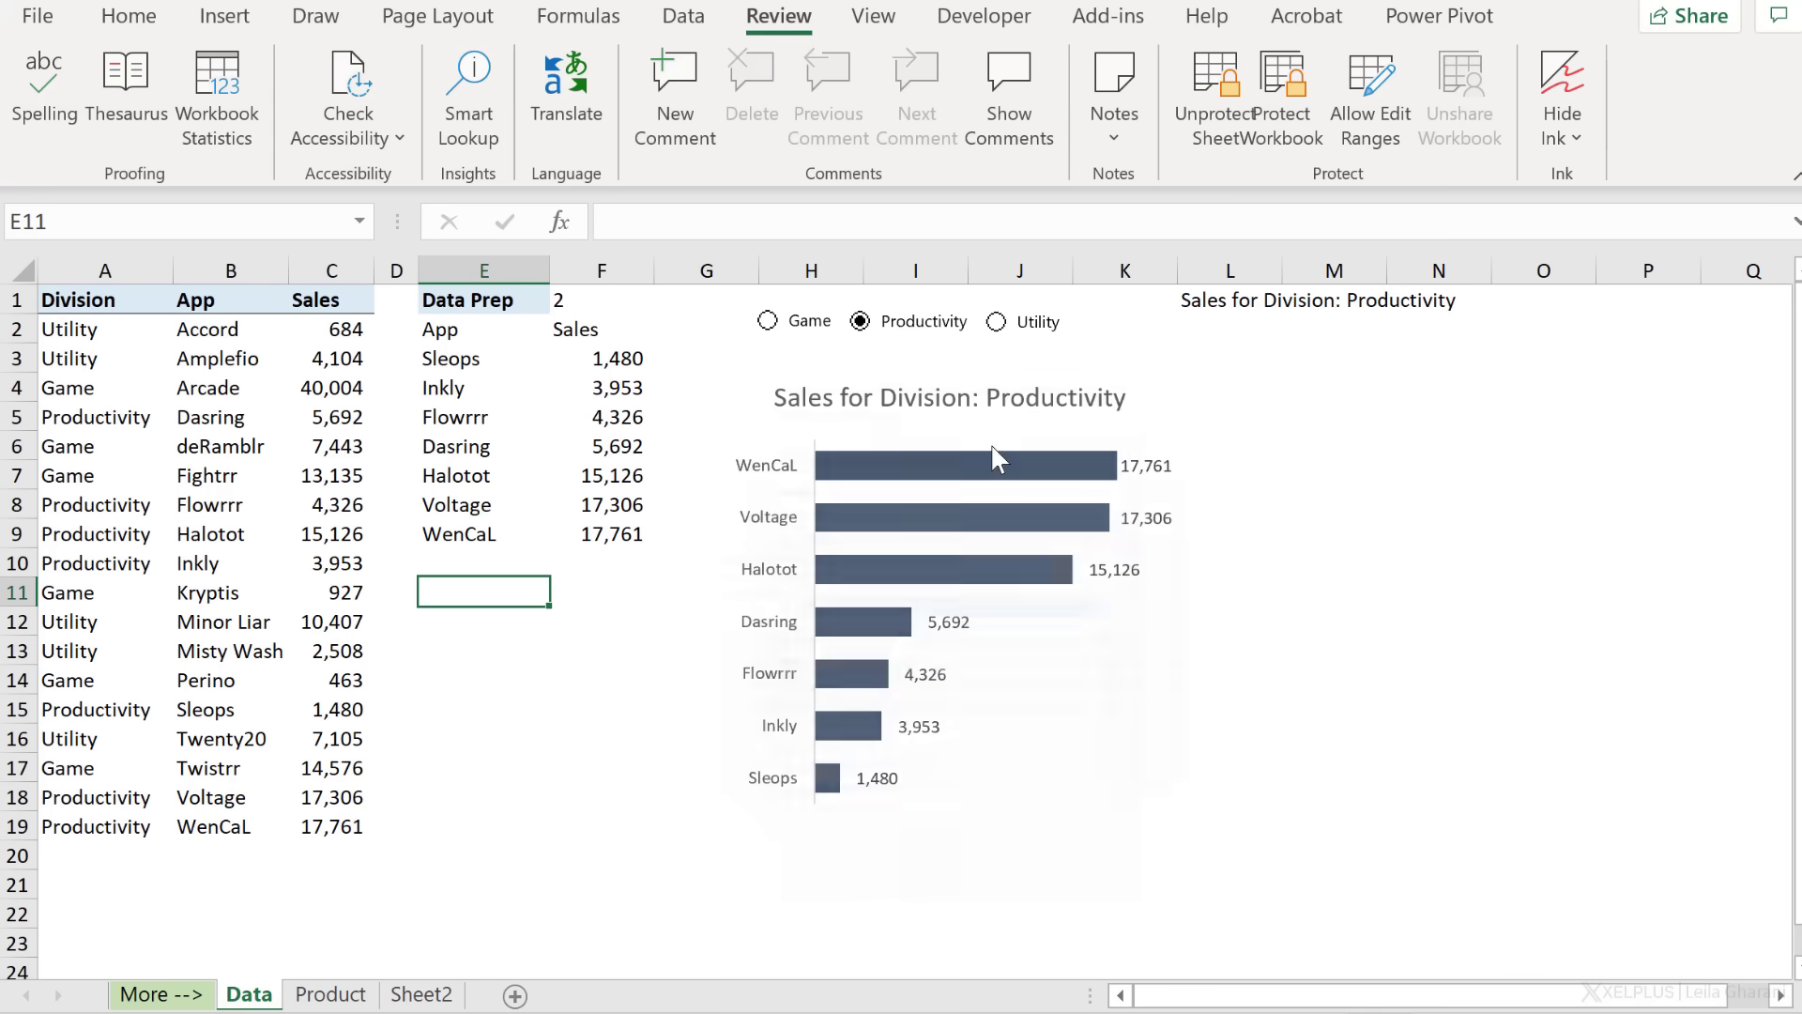